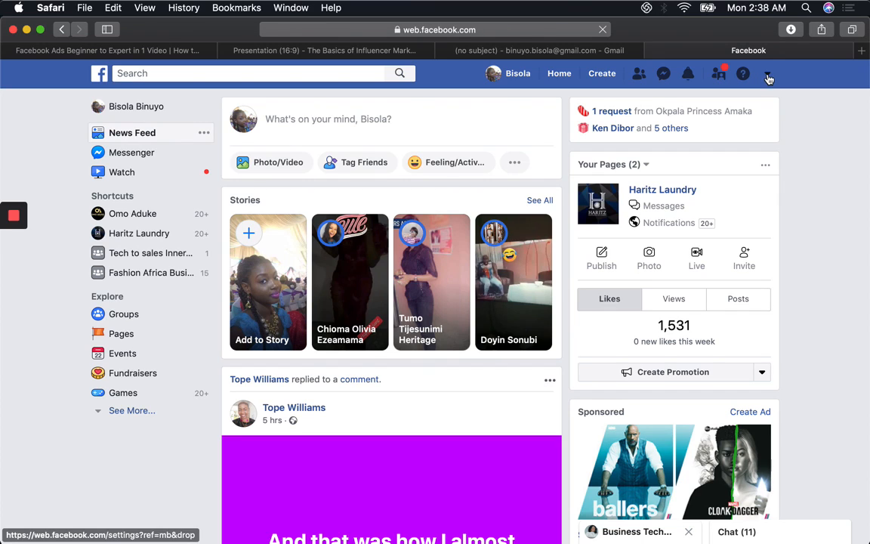
Step: Open Audience Insights from the ads management page and start a new audience based on everyone on Facebook
left_click(768, 75)
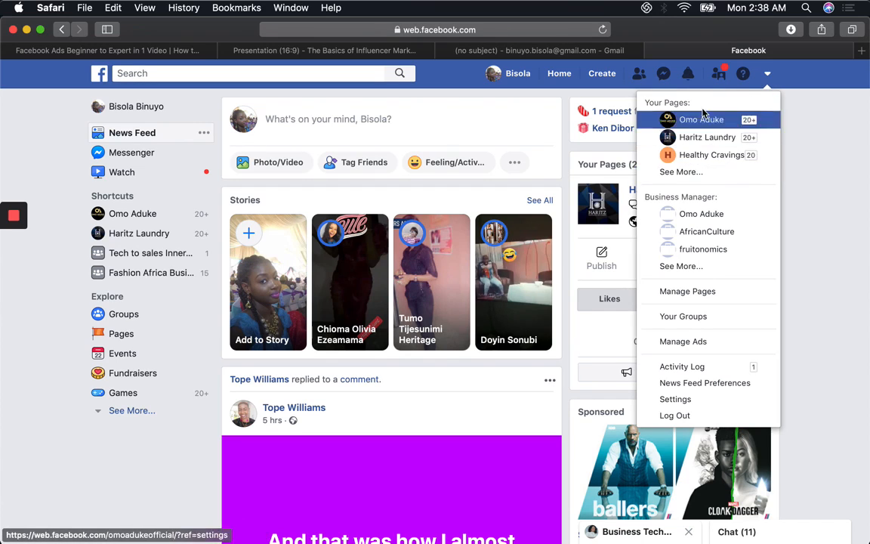
left_click(713, 347)
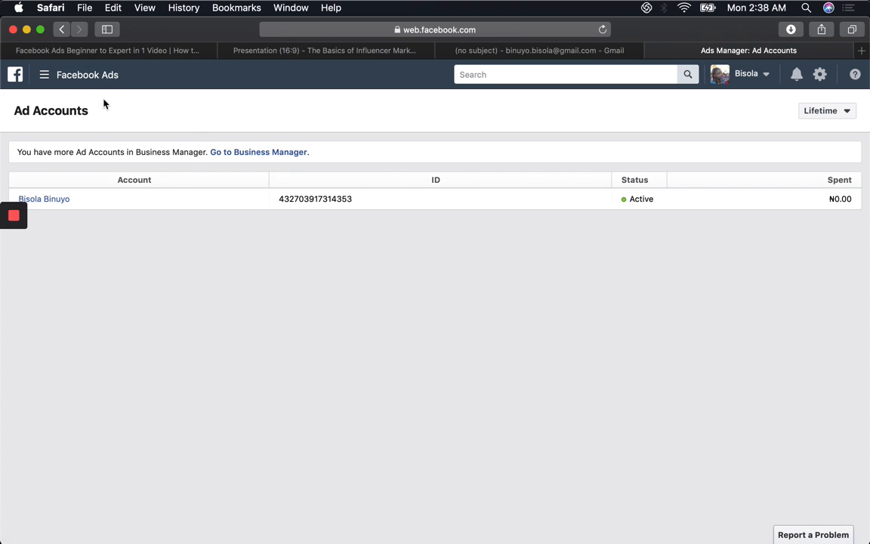
left_click(44, 78)
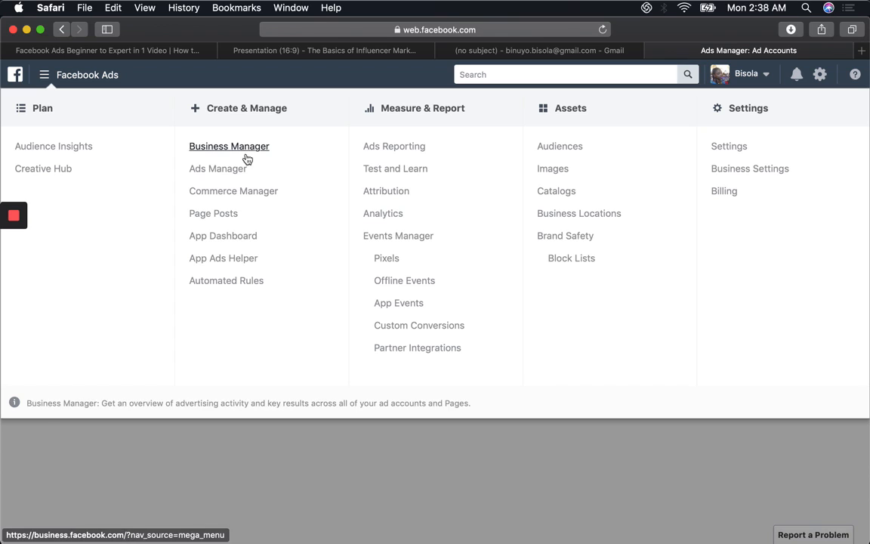
left_click(39, 150)
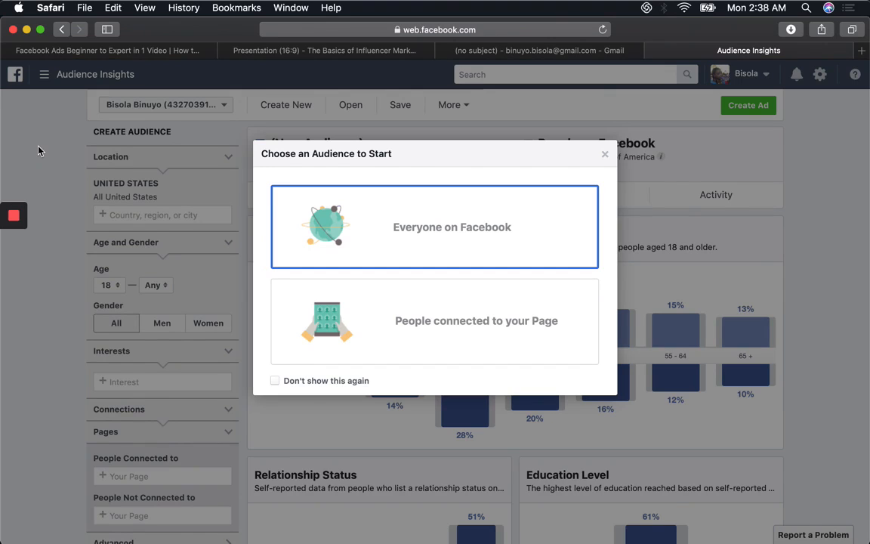
left_click(418, 218)
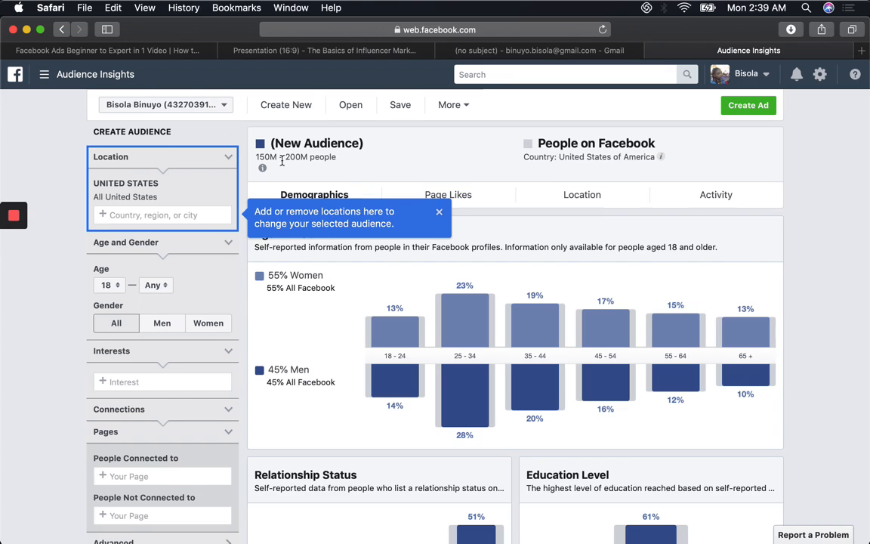
left_click(440, 214)
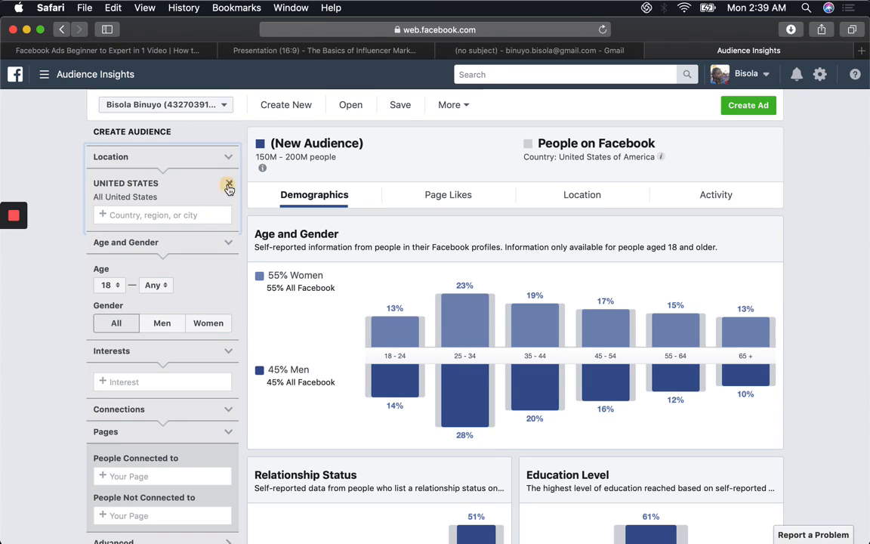
Step: Replace the United States with the country Nigeria as the audience's location
left_click(229, 185)
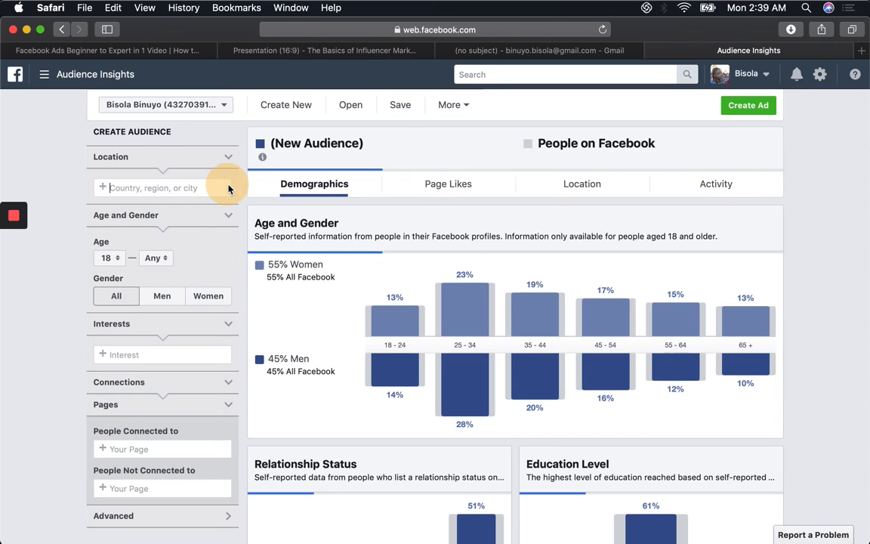
left_click(190, 188)
type("ni")
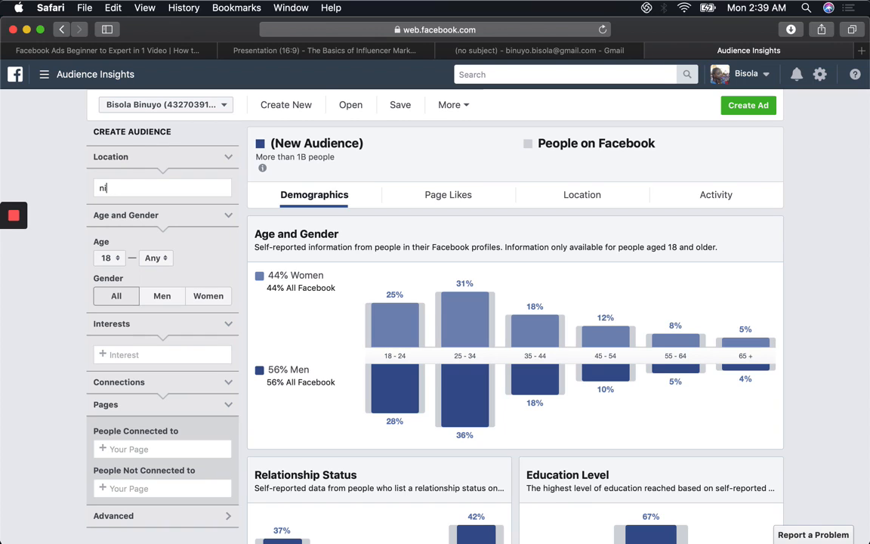
key("BackSpace")
key("BackSpace")
type("Nigeria")
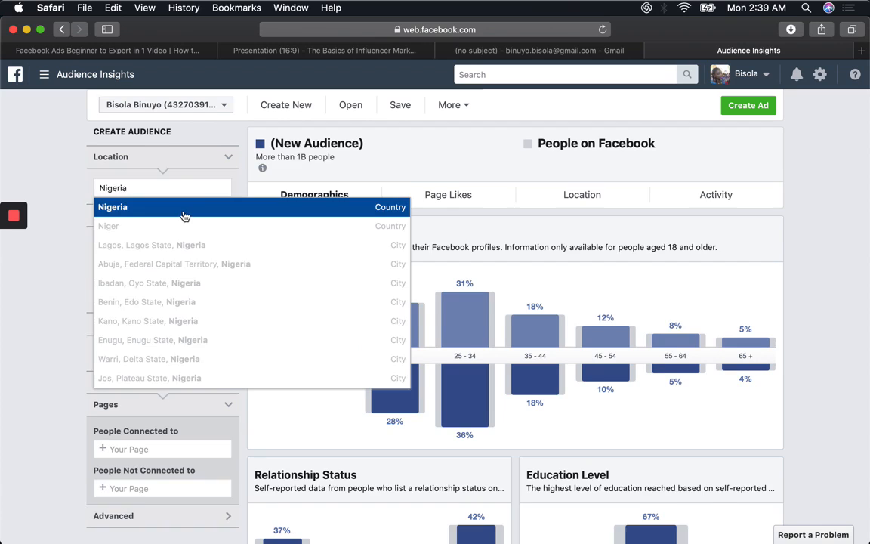
left_click(170, 201)
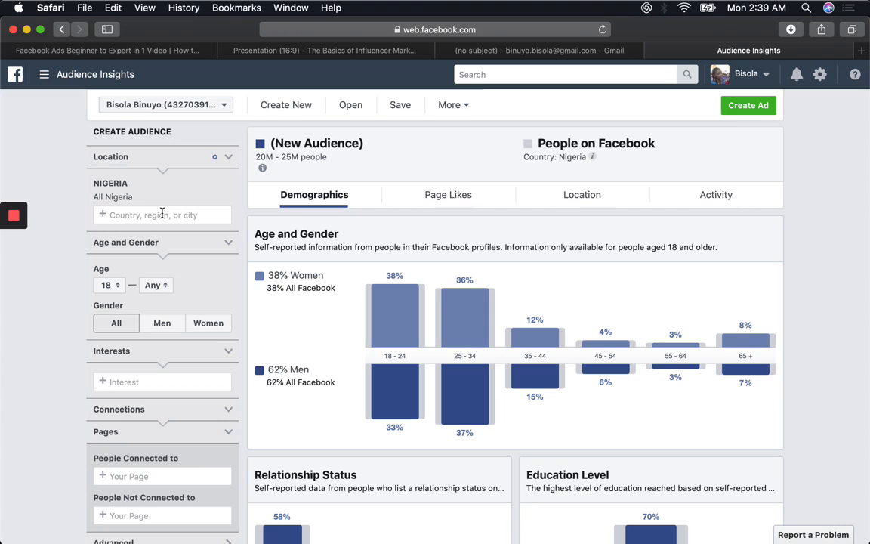
Step: Narrow the Nigerian audience to the cities of Lagos, Abuja and Port Harcourt
type("lagos")
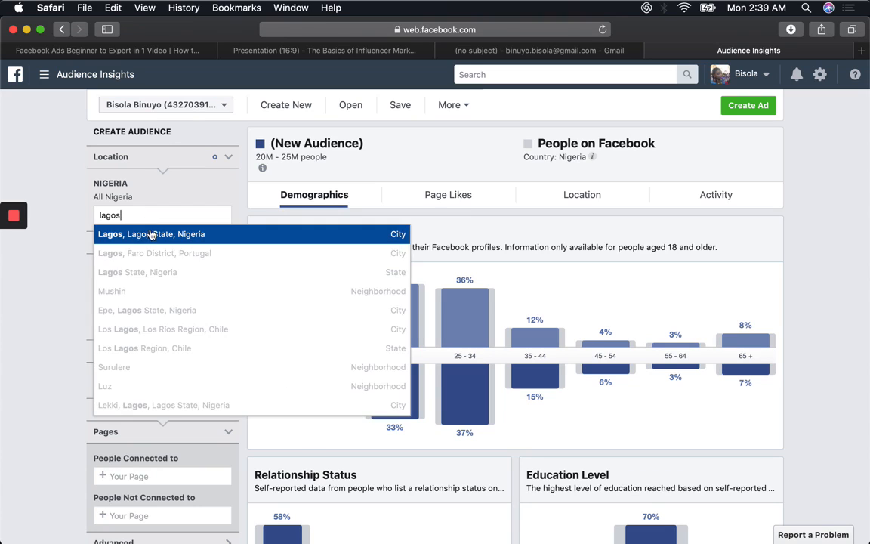
left_click(147, 233)
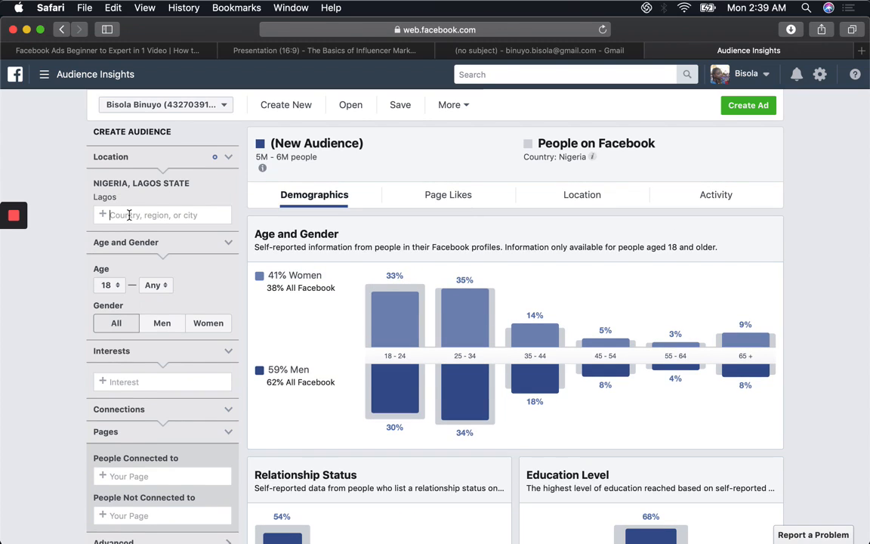
type("Abuja")
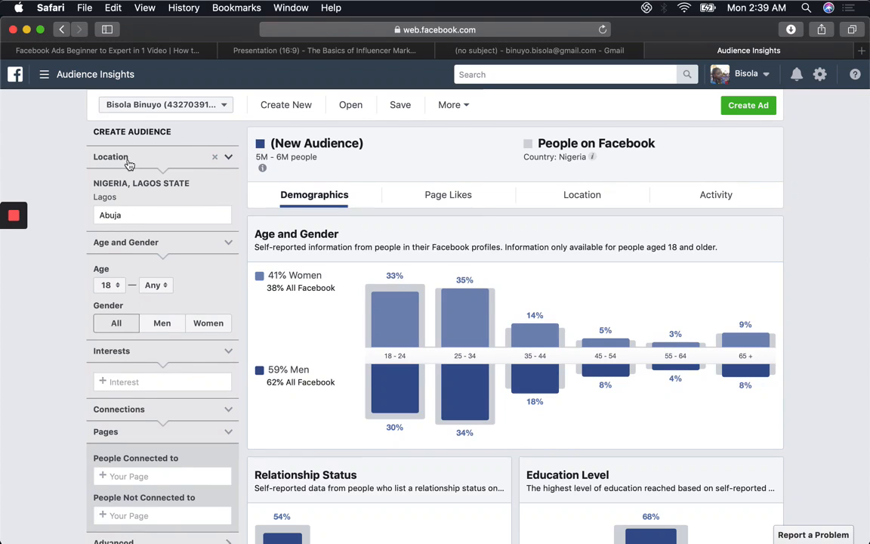
left_click(151, 235)
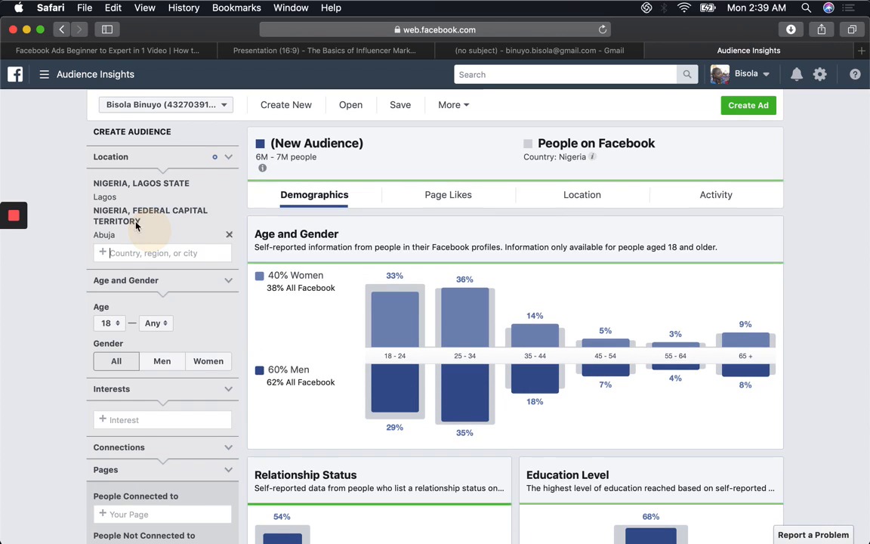
type("Port")
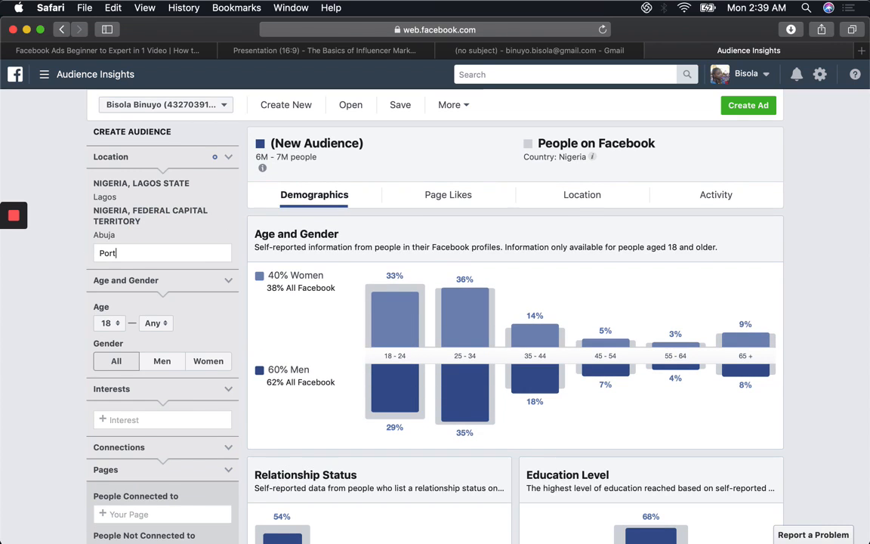
left_click(144, 273)
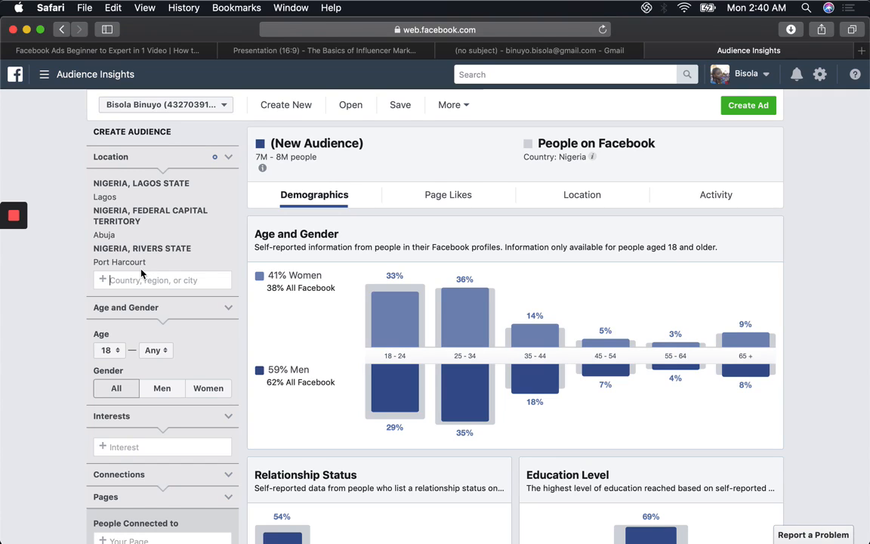
left_click(105, 200)
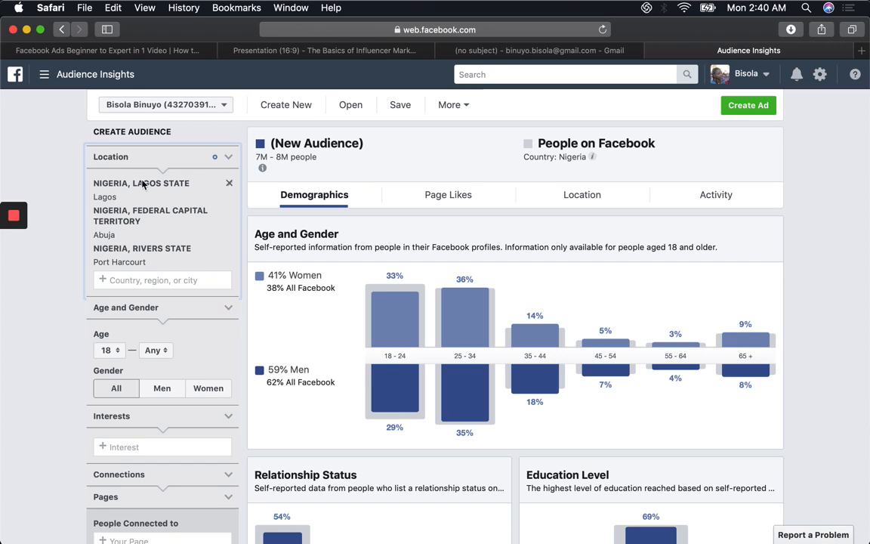
Step: Set the audience's minimum age to 29 in the Age and Gender filter
left_click(171, 308)
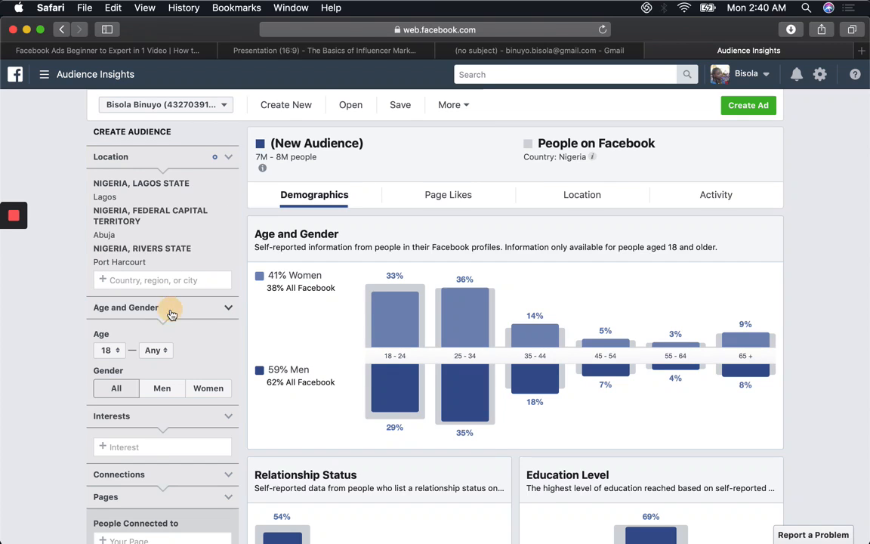
left_click(171, 307)
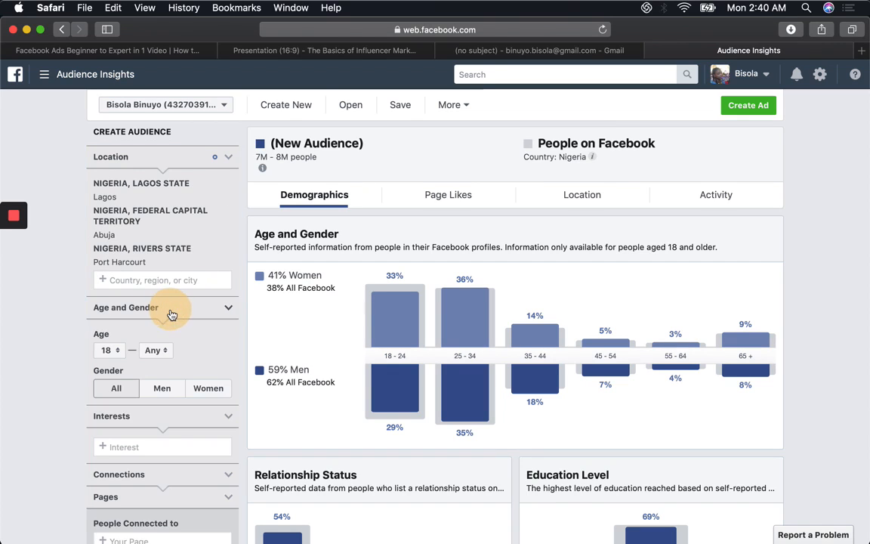
left_click(117, 351)
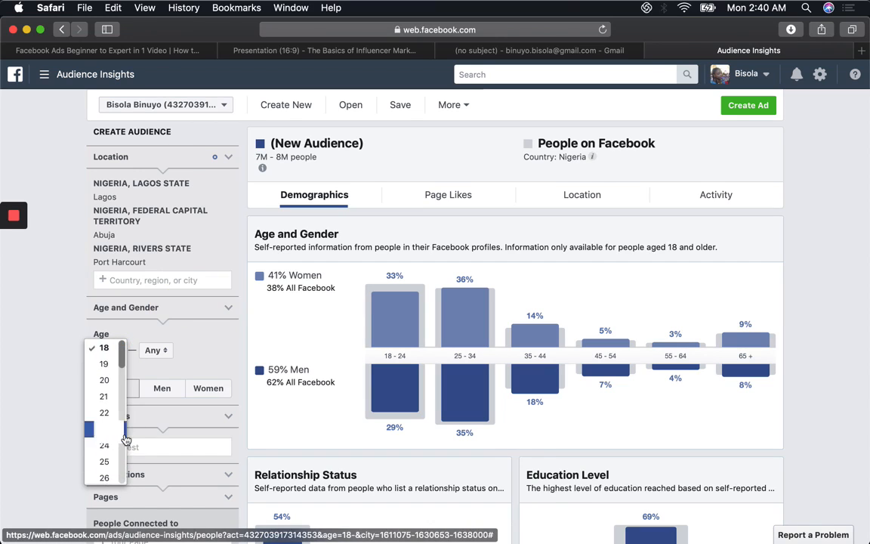
double_click(126, 438)
left_click(117, 350)
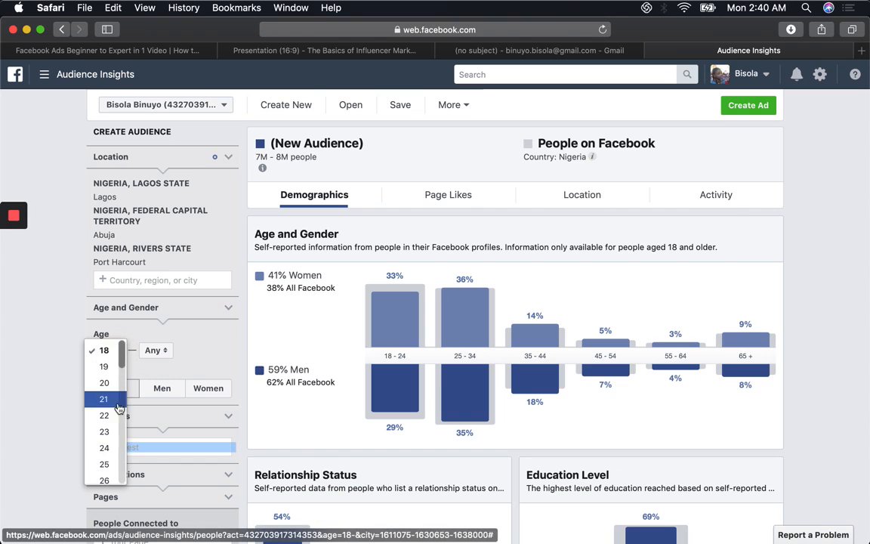
left_click(104, 464)
left_click(112, 351)
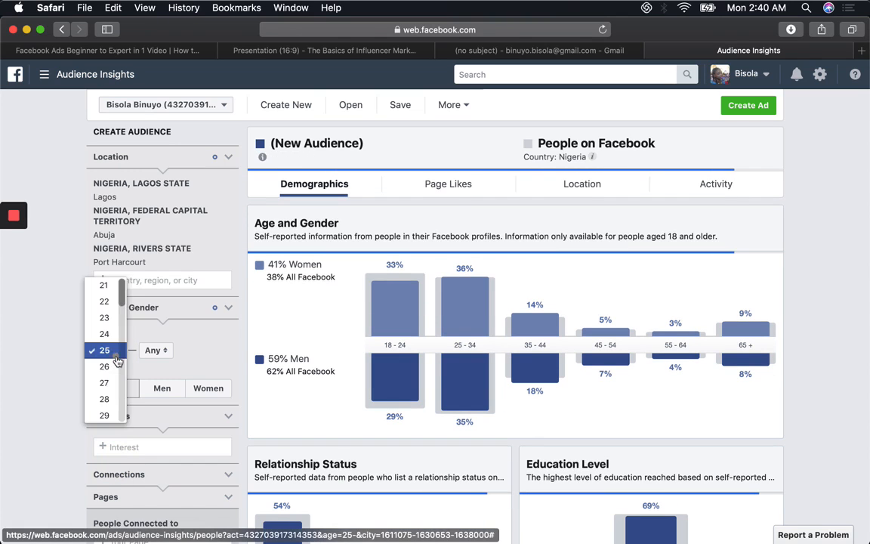
left_click(117, 418)
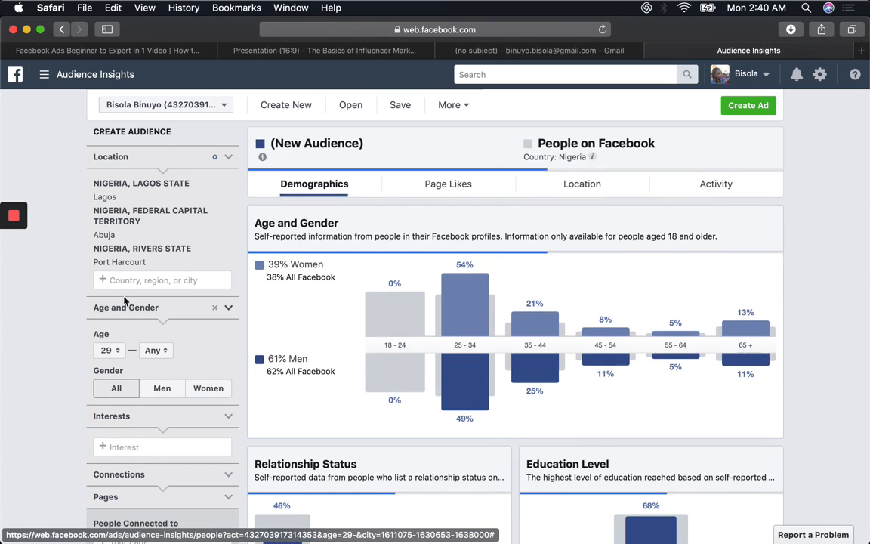
Step: Set the audience's maximum age to 24 in the Age and Gender filter
left_click(153, 351)
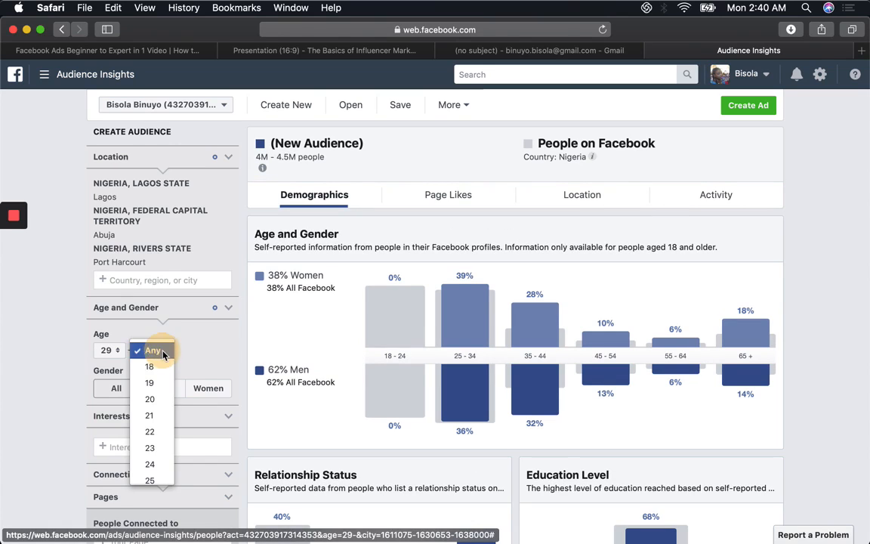
left_click(170, 441)
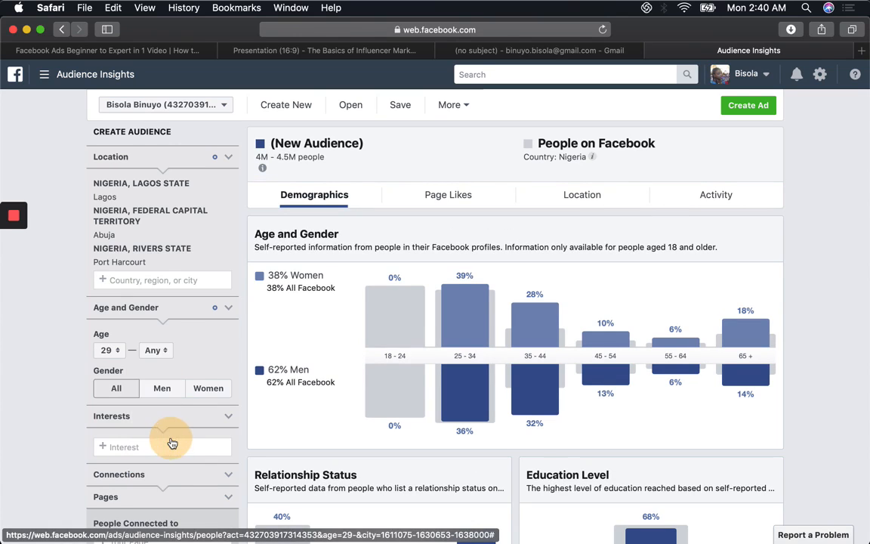
left_click(163, 354)
left_click(173, 479)
left_click(154, 350)
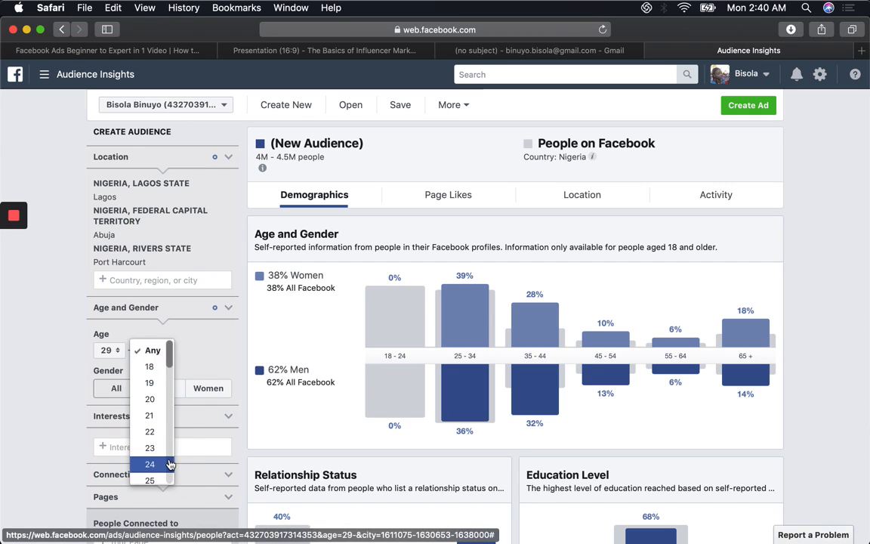
left_click(171, 464)
left_click(155, 350)
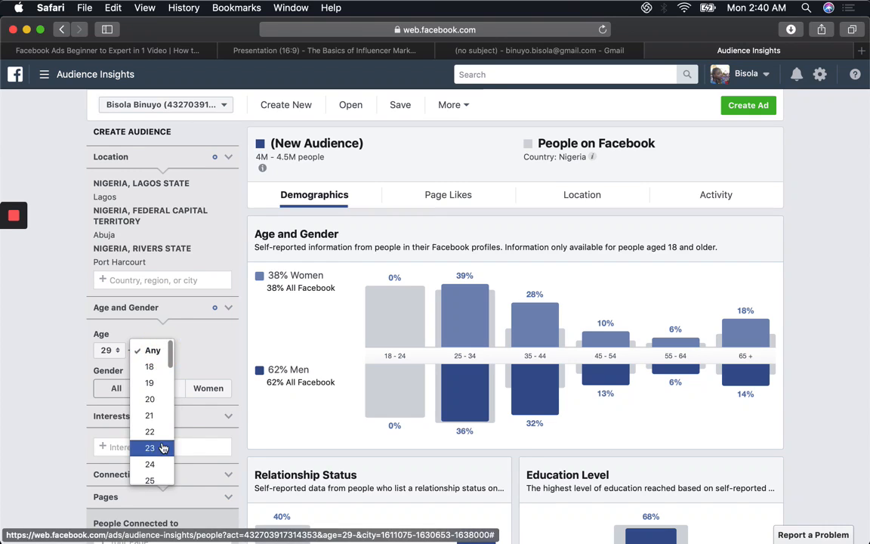
left_click(160, 466)
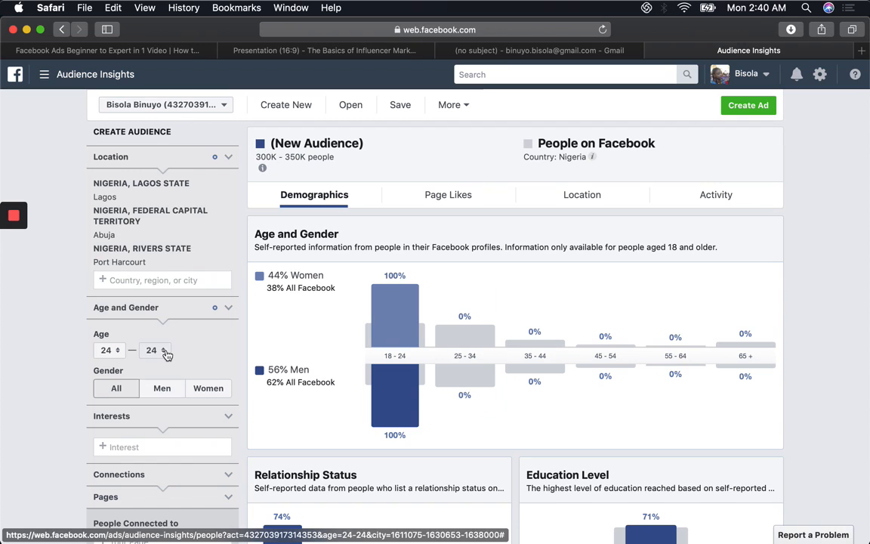
Step: Raise the audience's maximum age to 40, going through 28, 32 and 36
left_click(167, 352)
left_click(167, 414)
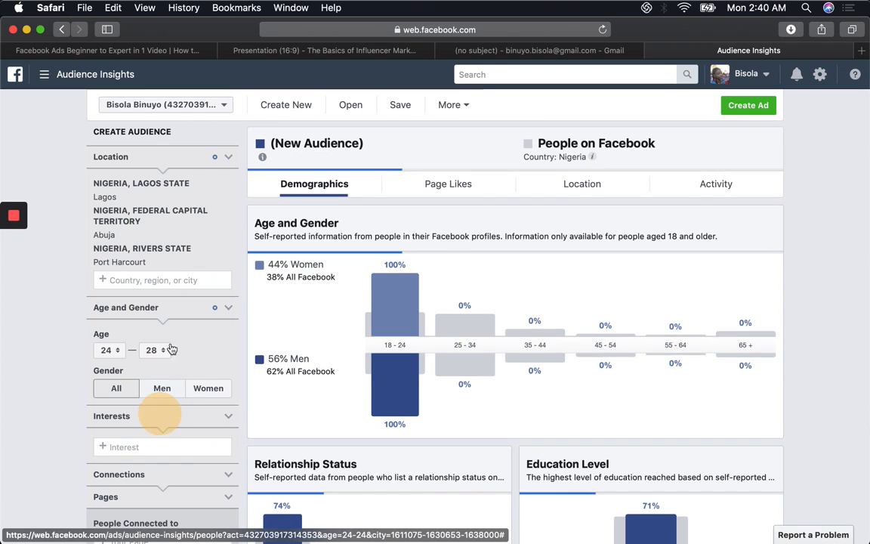
left_click(166, 350)
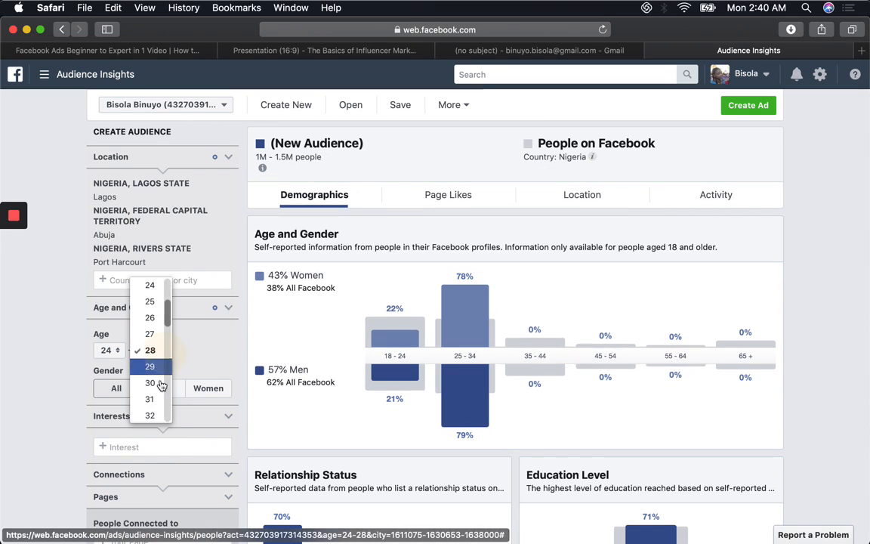
left_click(157, 417)
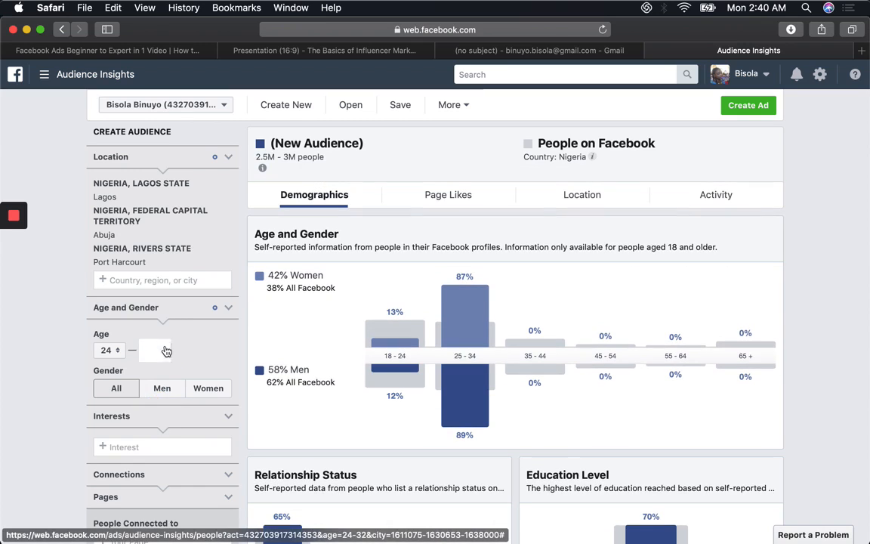
left_click(162, 351)
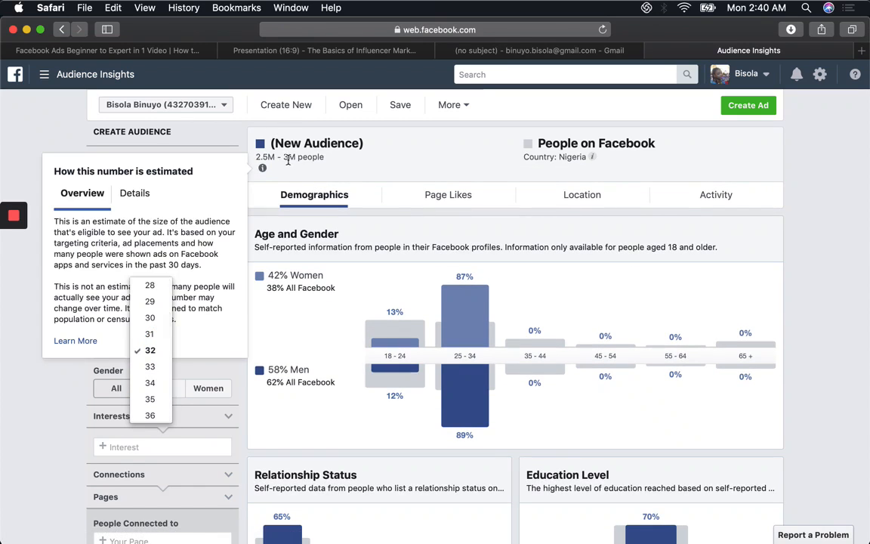
left_click(151, 414)
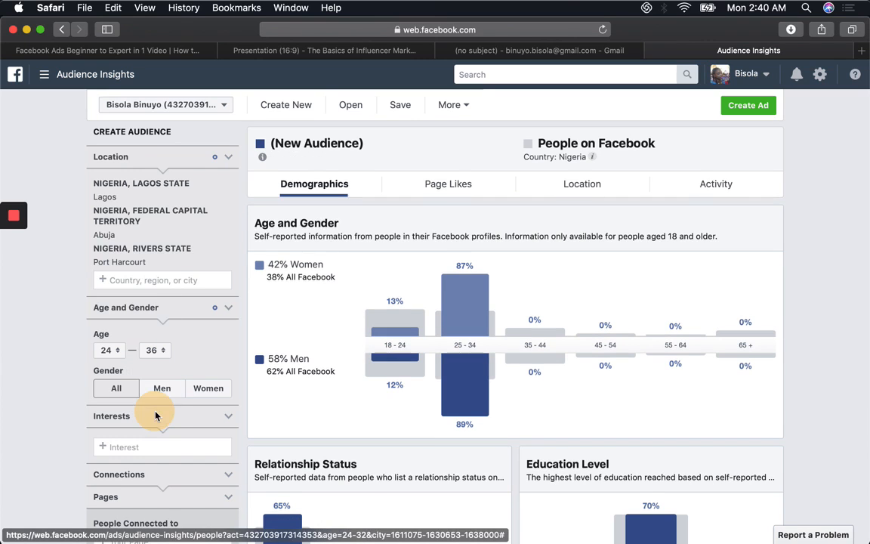
left_click(167, 351)
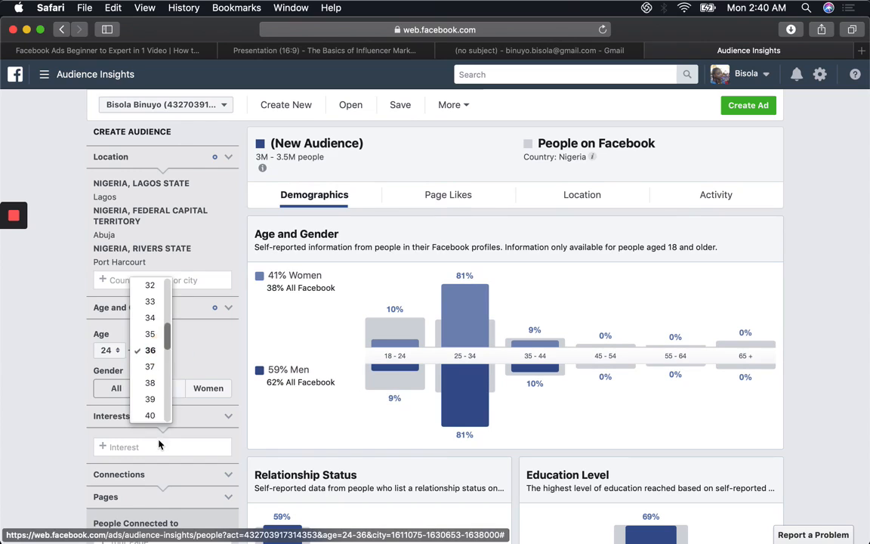
left_click(169, 414)
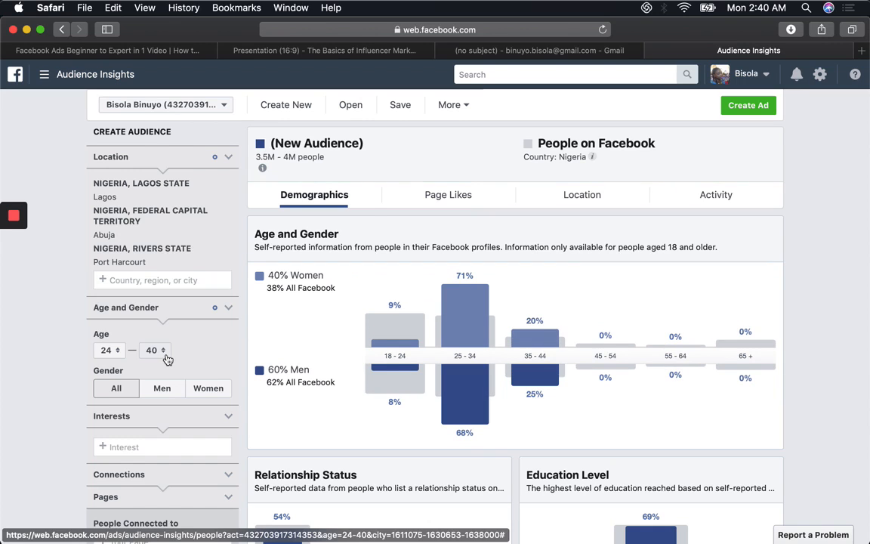
Step: Set the audience's maximum age to 44, limit the gender to Men, and check how the audience size is estimated
left_click(167, 355)
left_click(164, 414)
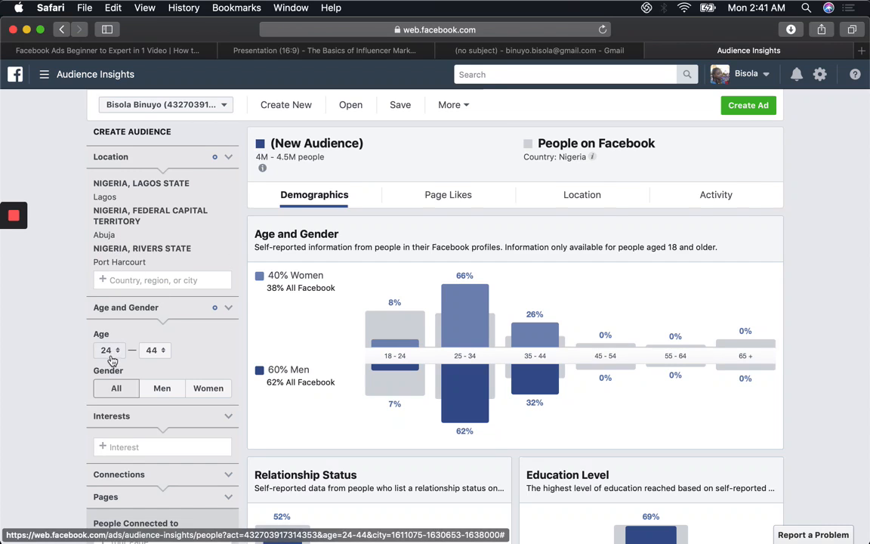
left_click(165, 391)
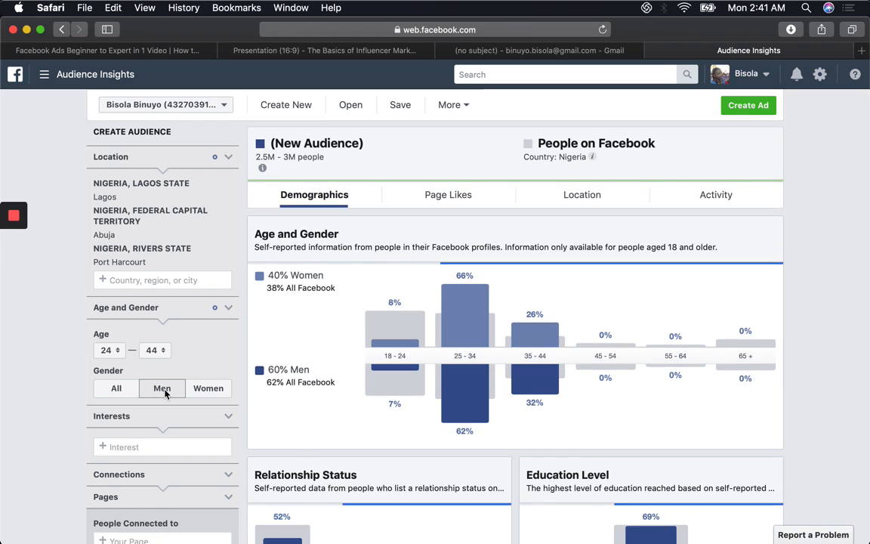
mouse_move(263, 169)
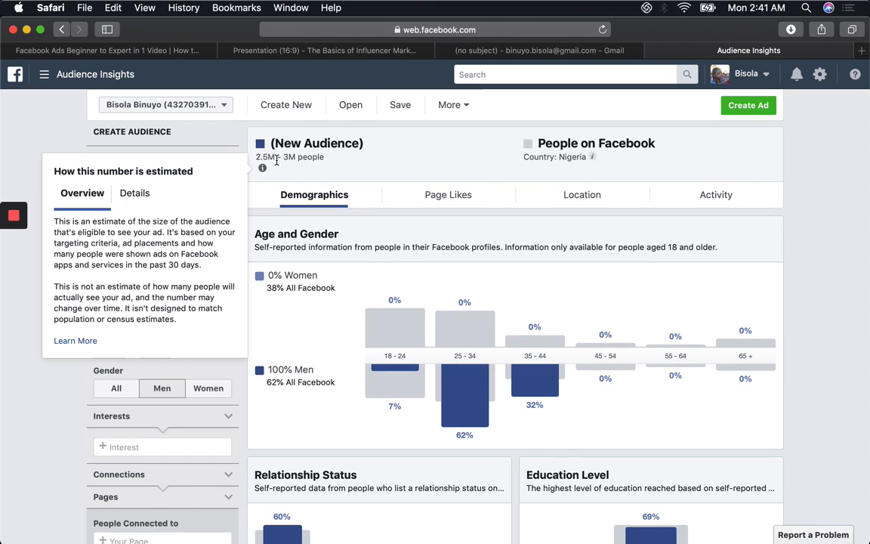
Step: Add the interests Fitness and wellness and Politics to the audience's filters
left_click(172, 447)
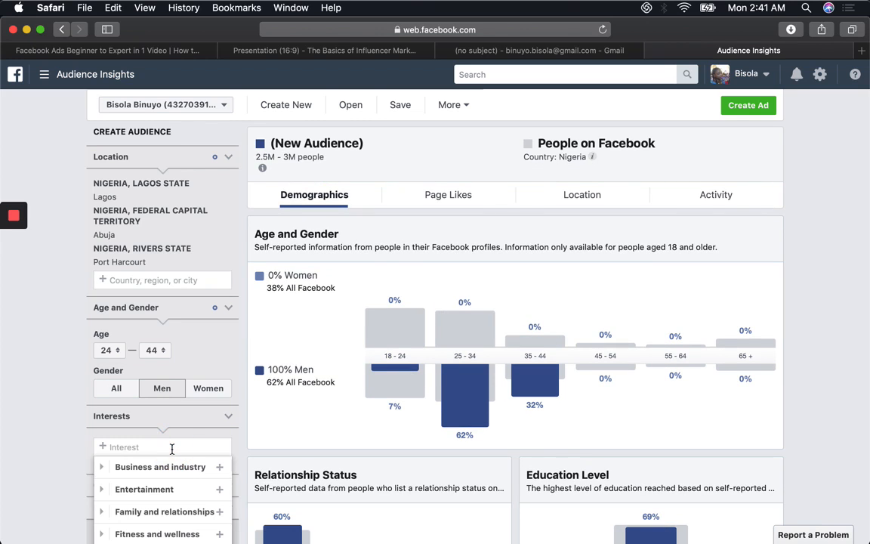
type("fitne")
left_click(161, 466)
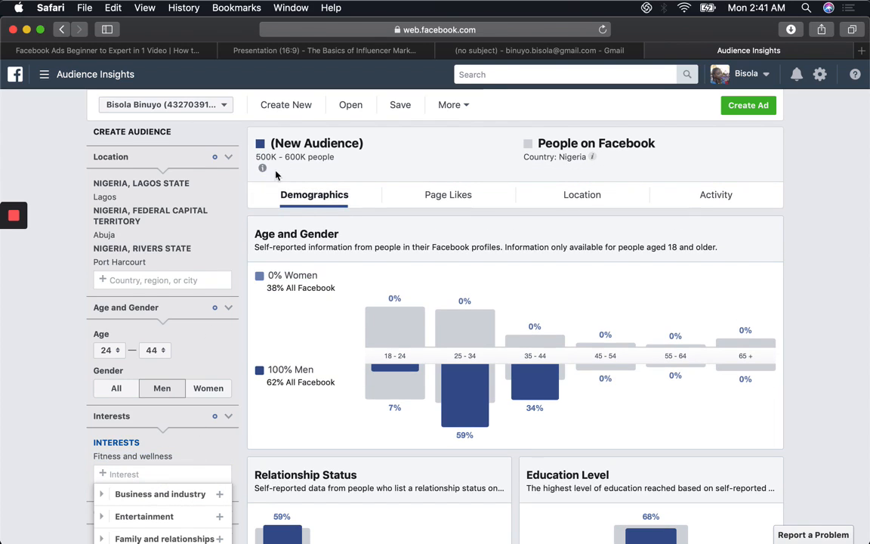
mouse_move(258, 174)
type("poli")
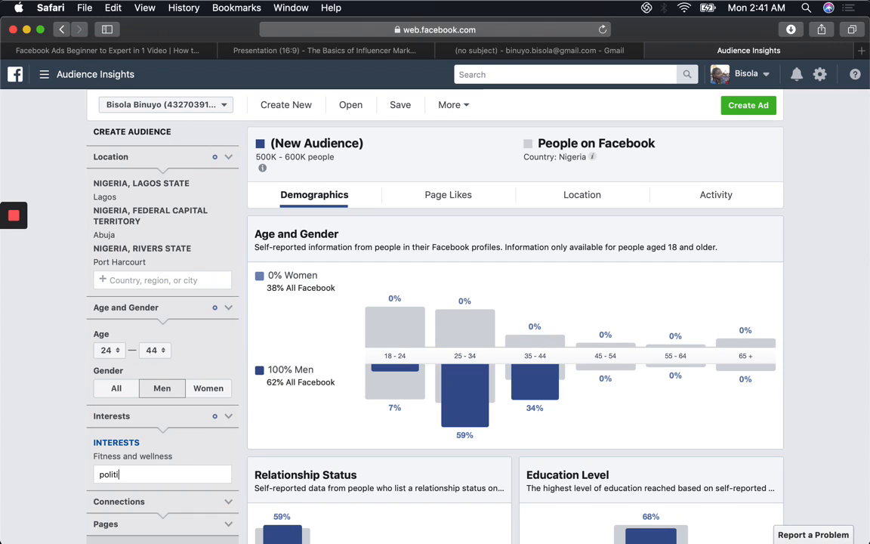
type("ti")
left_click(109, 496)
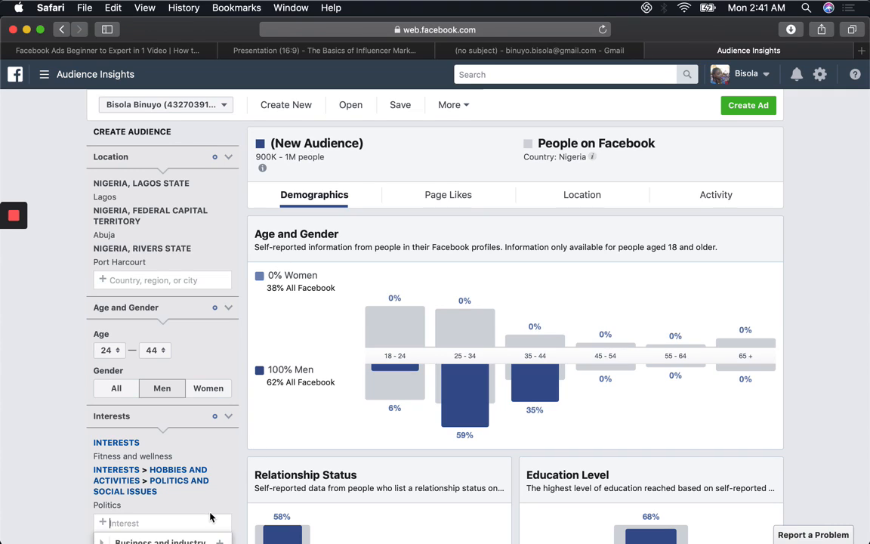
type("famiy")
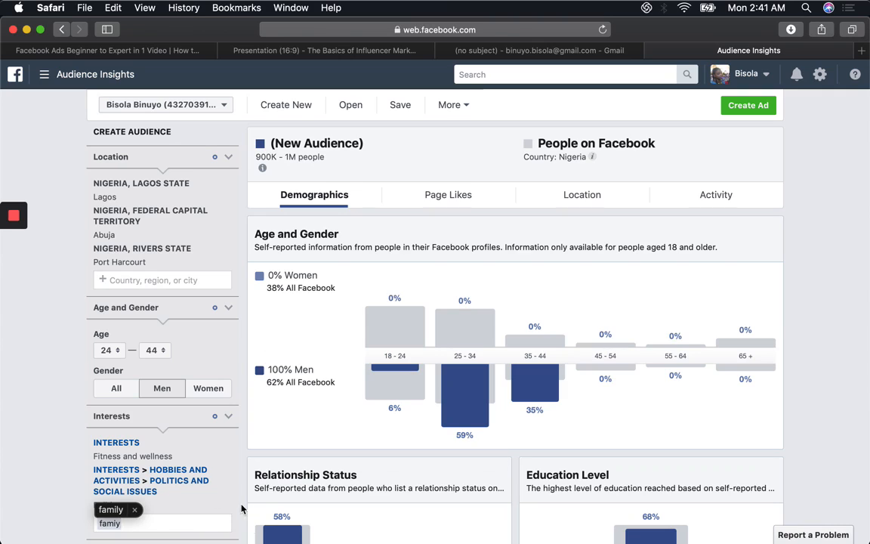
left_click(74, 527)
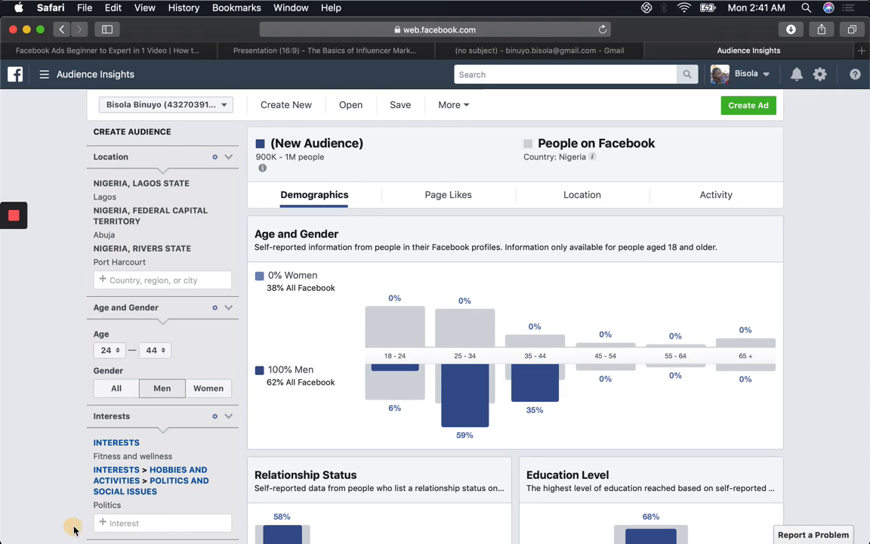
Step: Add Family from the Family and relationships category to the audience's interests
scroll(74, 527, "down", 1)
scroll(248, 94, "down", 1)
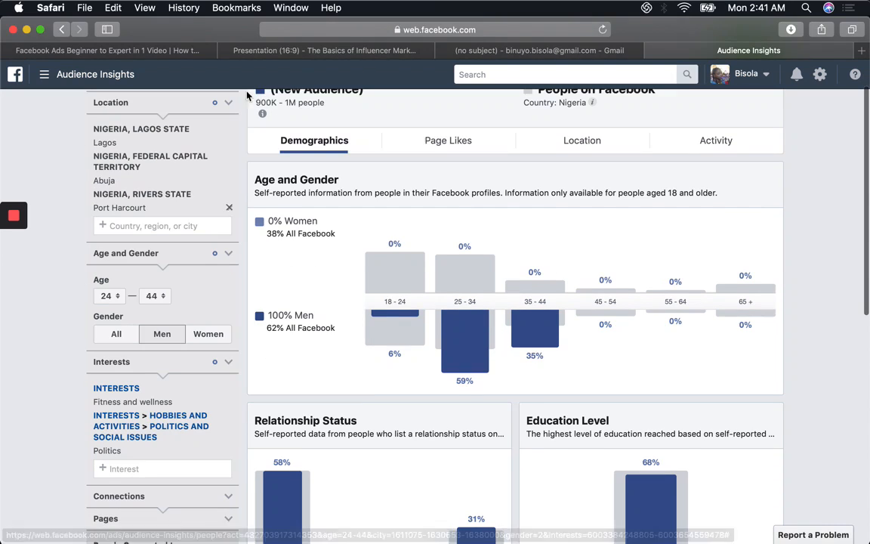
left_click(150, 470)
type("family")
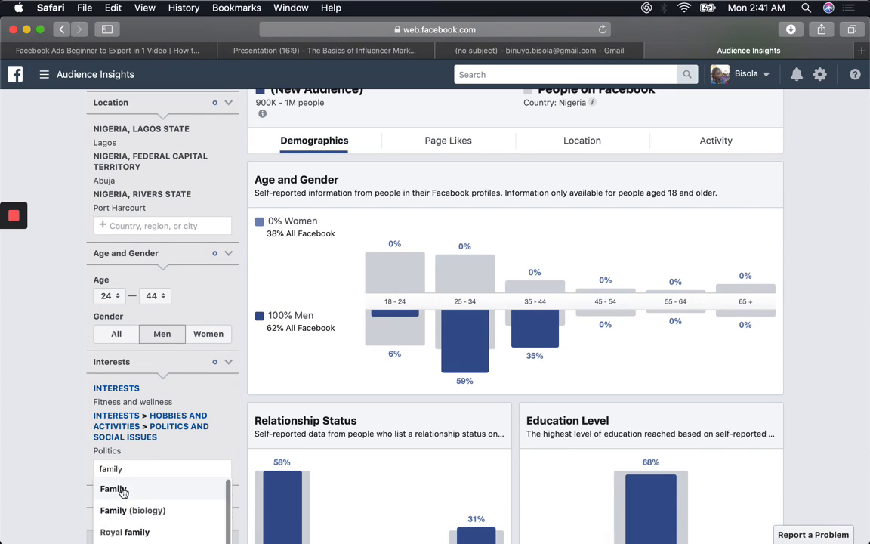
left_click(121, 488)
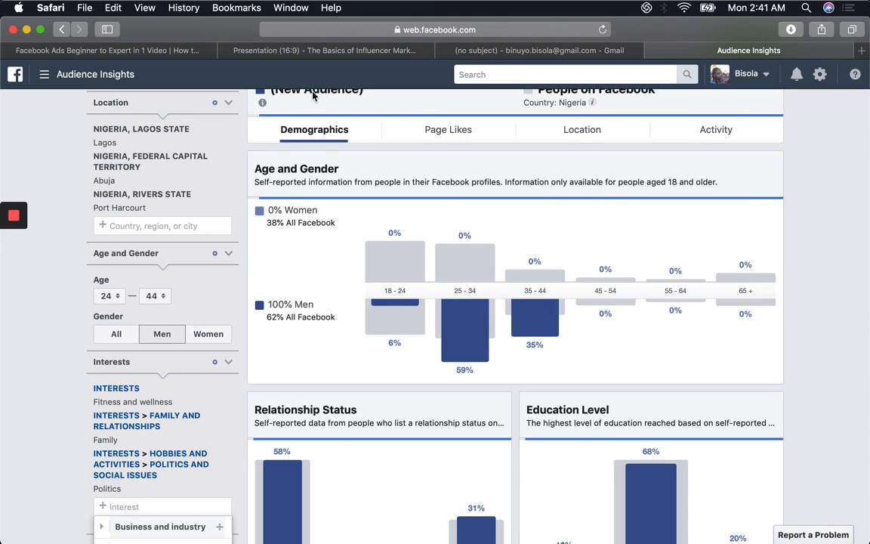
Step: Add the Tinsel (TV series) interest to the audience and check the estimated audience size
left_click(150, 506)
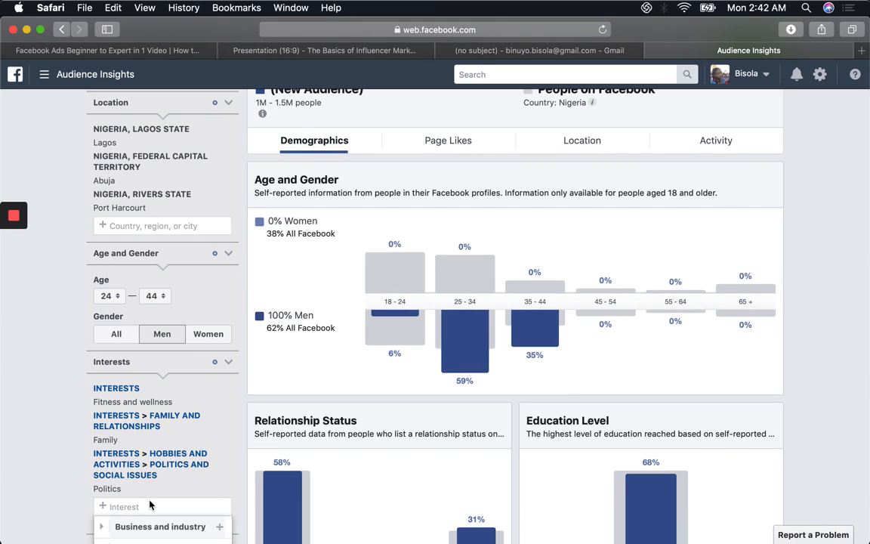
type("tin")
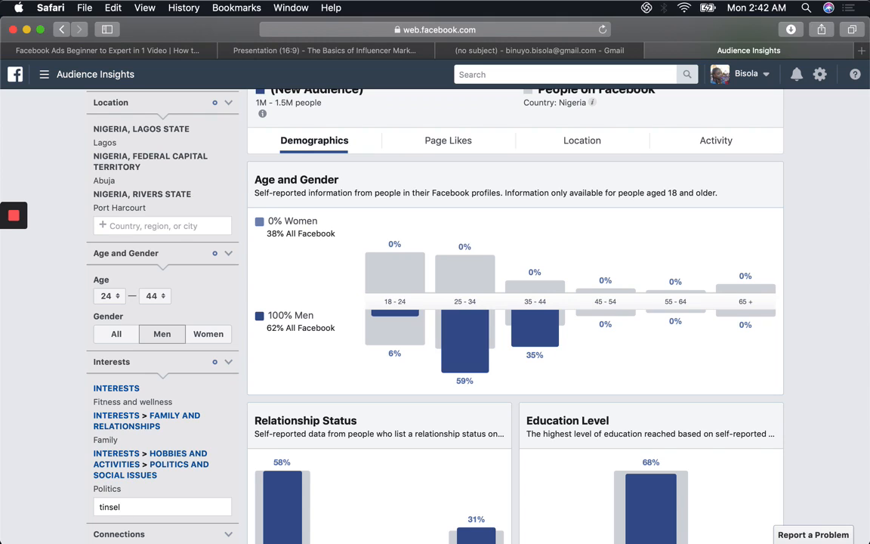
type("sel")
left_click(142, 470)
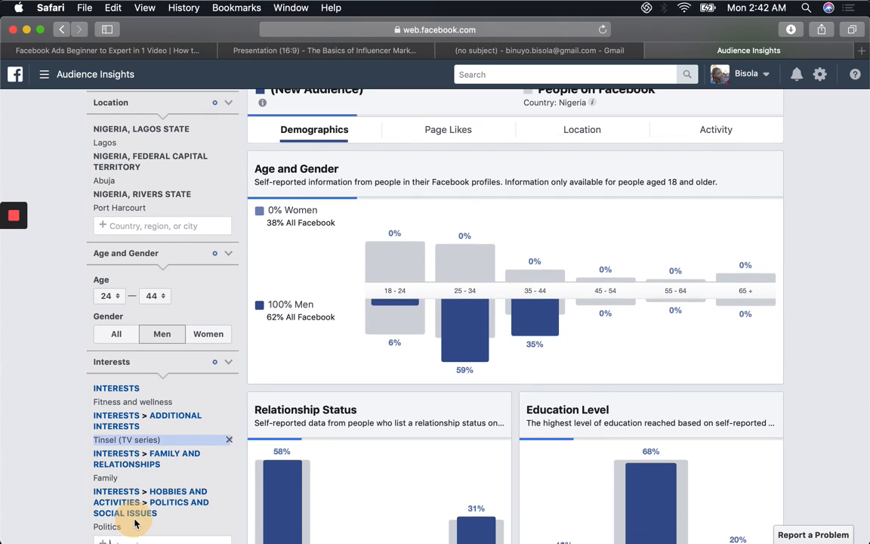
mouse_move(264, 103)
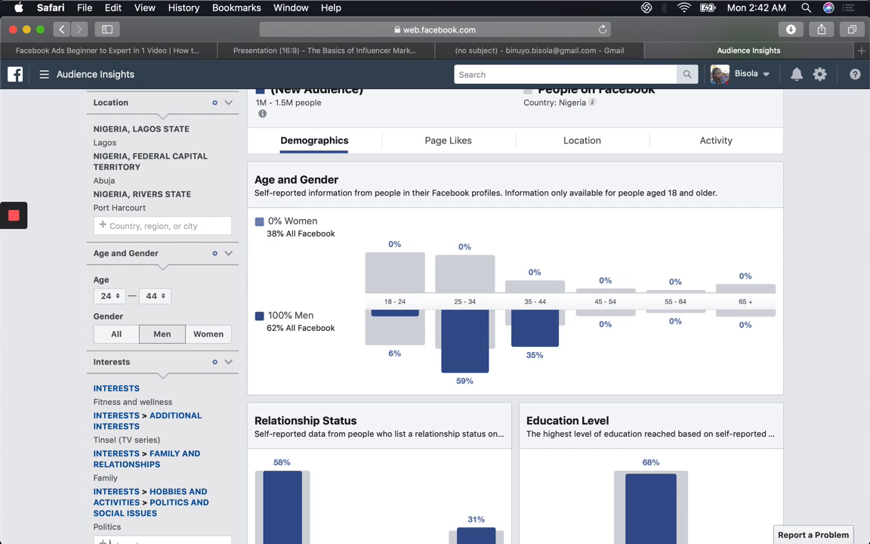
scroll(18, 401, "down", 2)
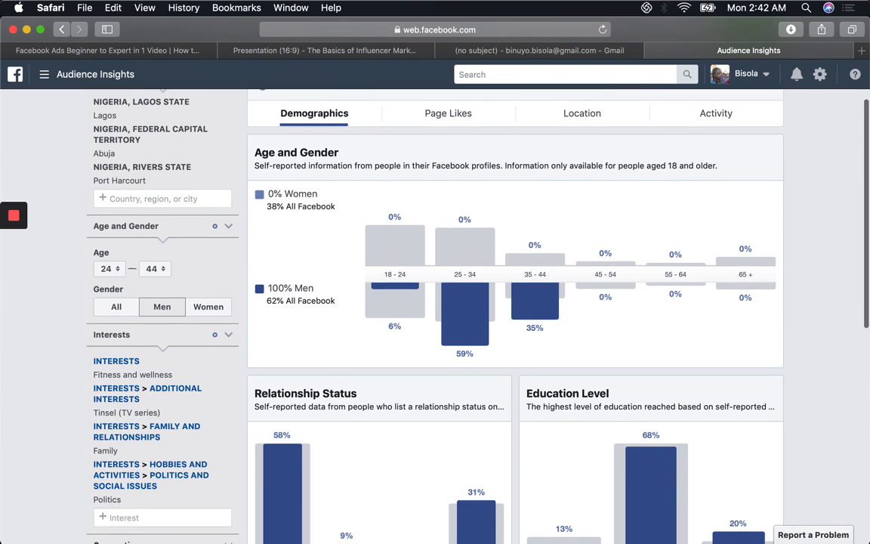
scroll(514, 317, "down", 5)
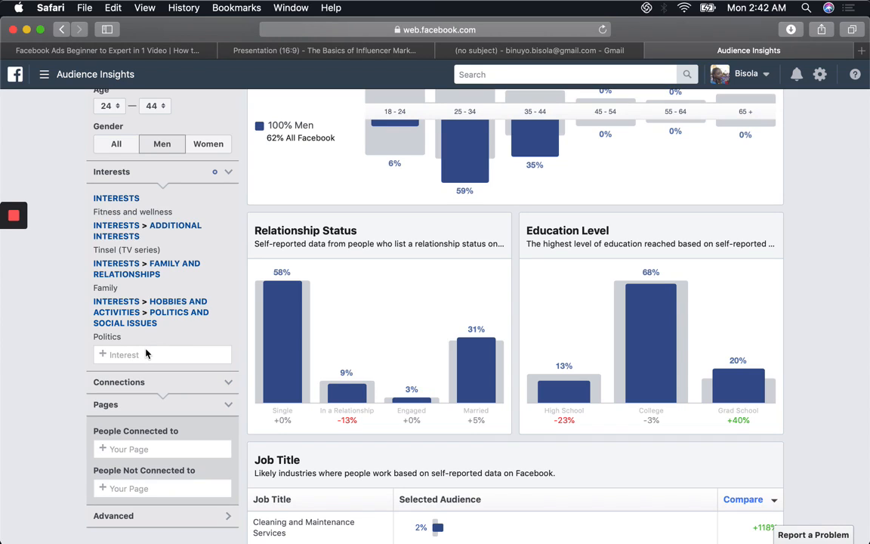
left_click(119, 355)
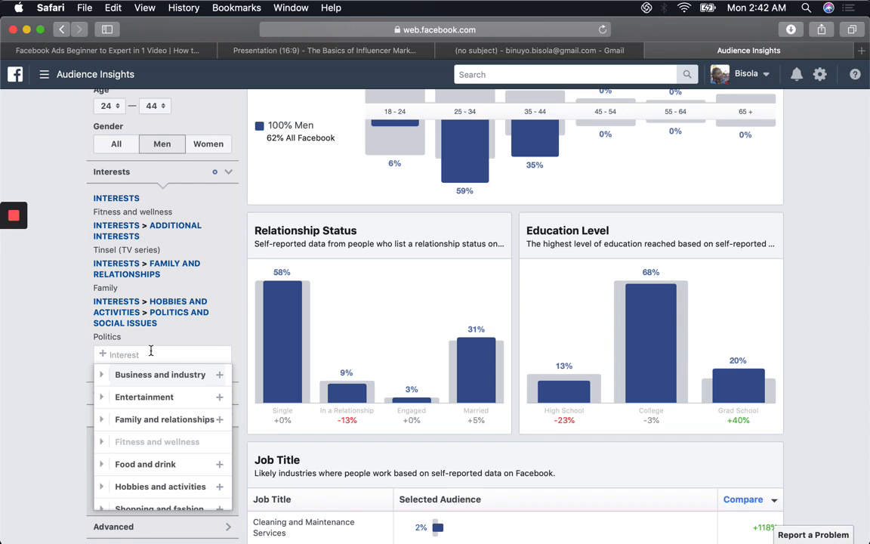
left_click(186, 471)
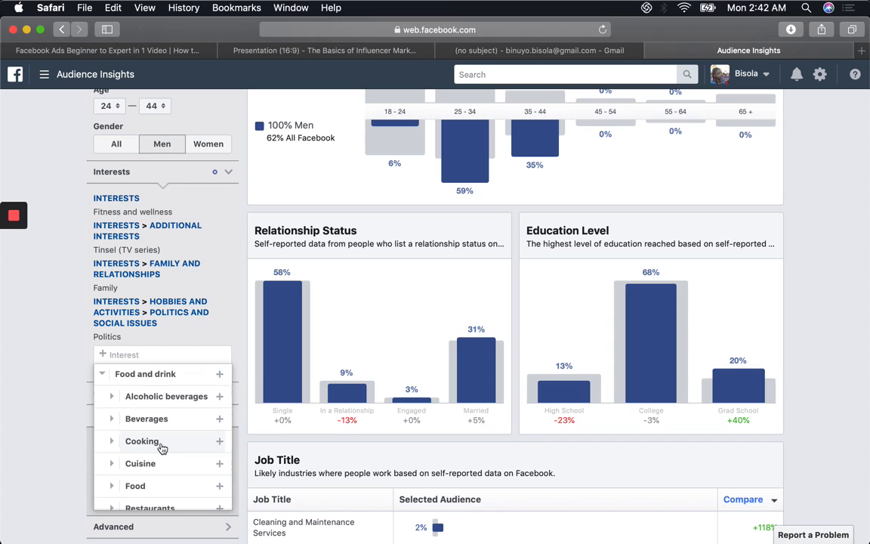
left_click(169, 487)
scroll(161, 461, "down", 3)
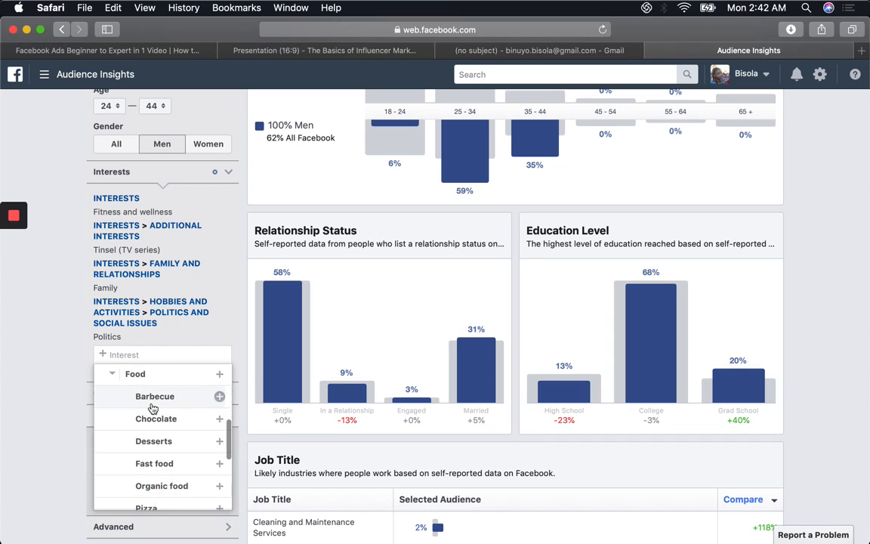
left_click(136, 373)
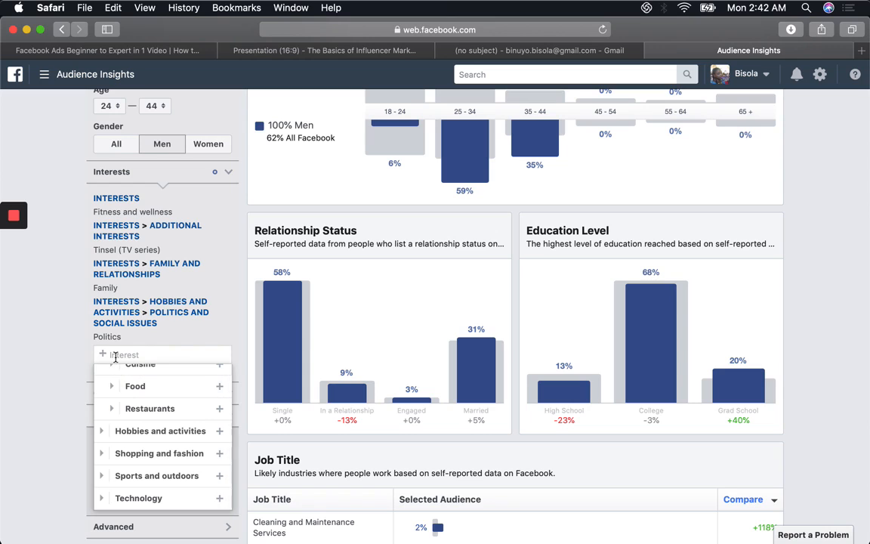
left_click(116, 355)
type("food")
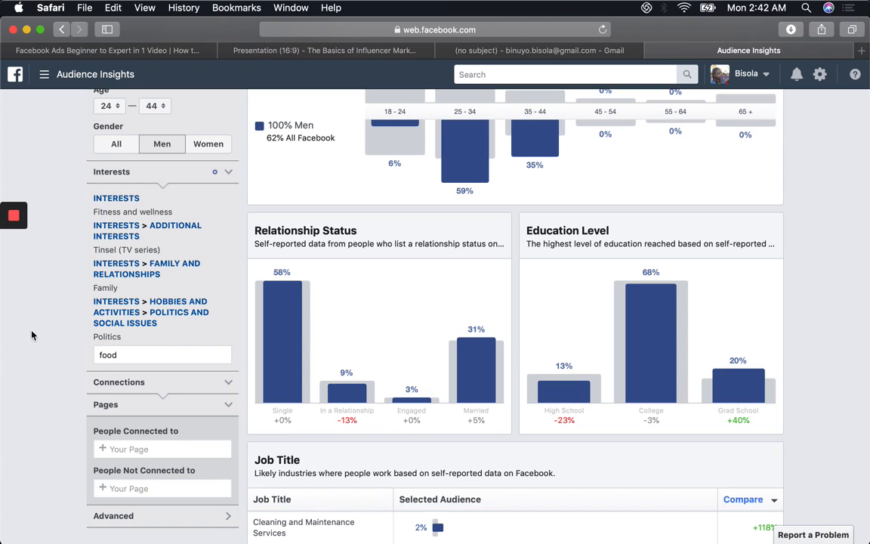
left_click(63, 361)
Step: Add Food from the Food and drink category to the audience's interests and check the estimated audience size
left_click(133, 354)
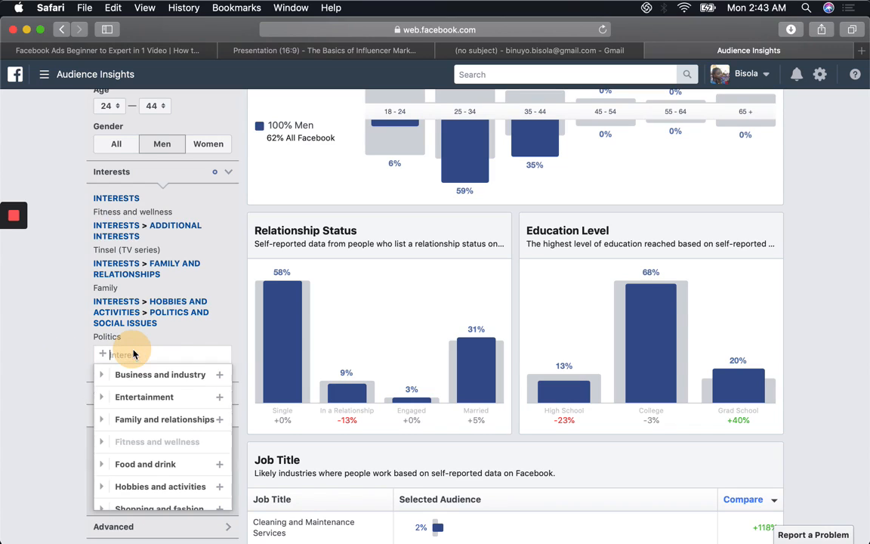
type("food")
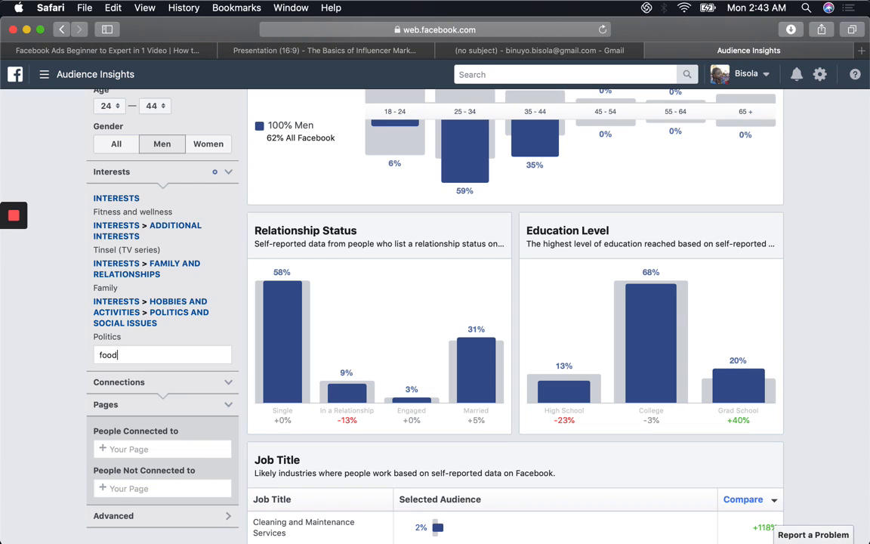
left_click(127, 375)
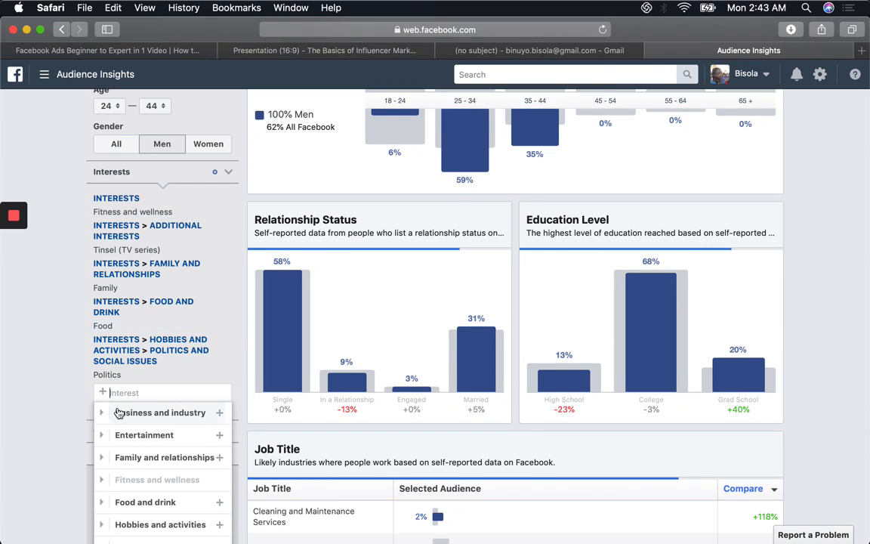
left_click(826, 203)
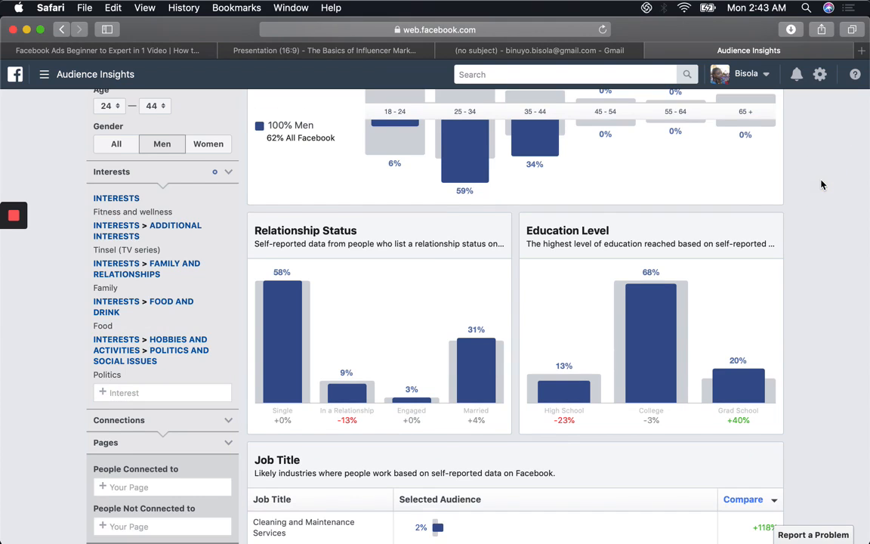
scroll(822, 186, "up", 5)
scroll(822, 186, "up", 3)
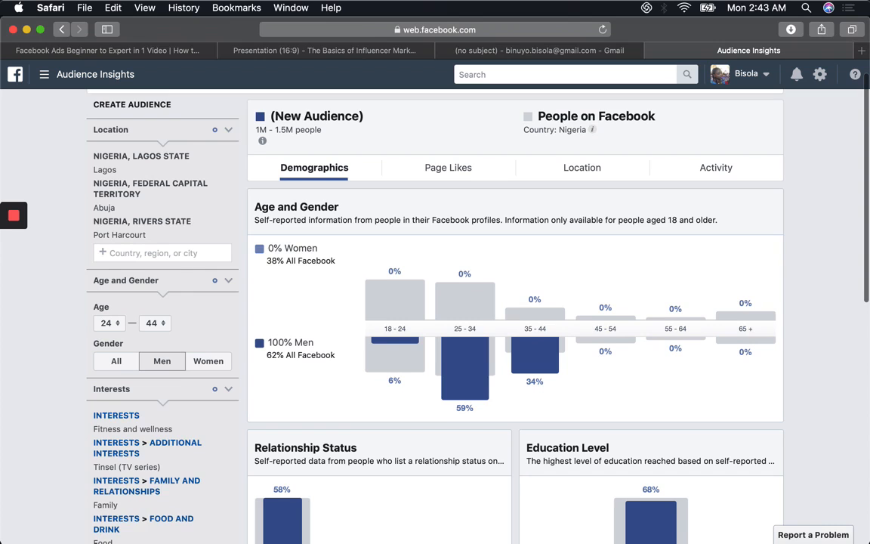
Step: Collapse the Pages filter under Connections and expand the Advanced filters
scroll(514, 318, "down", 10)
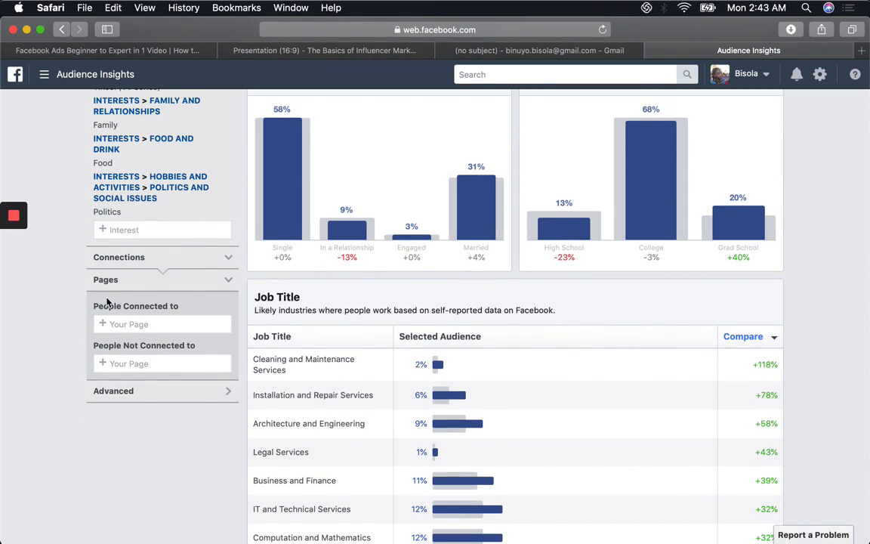
left_click(206, 259)
left_click(192, 257)
left_click(191, 287)
left_click(189, 301)
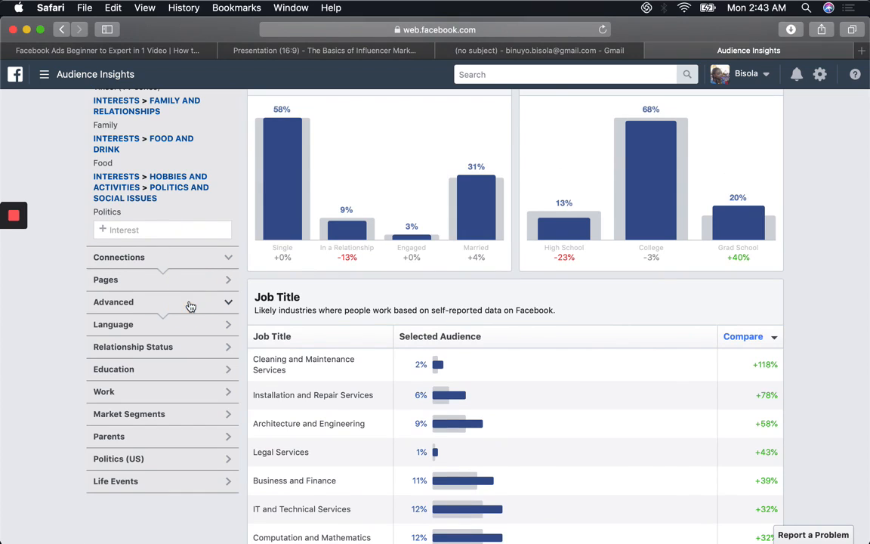
Step: Expand the Language, Relationship Status, Education and Work filters to examine their targeting options
left_click(130, 329)
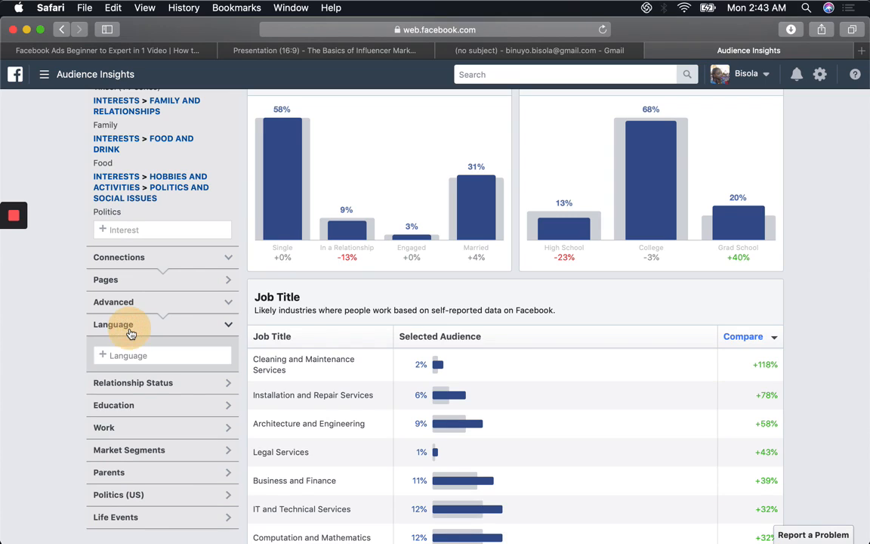
left_click(142, 389)
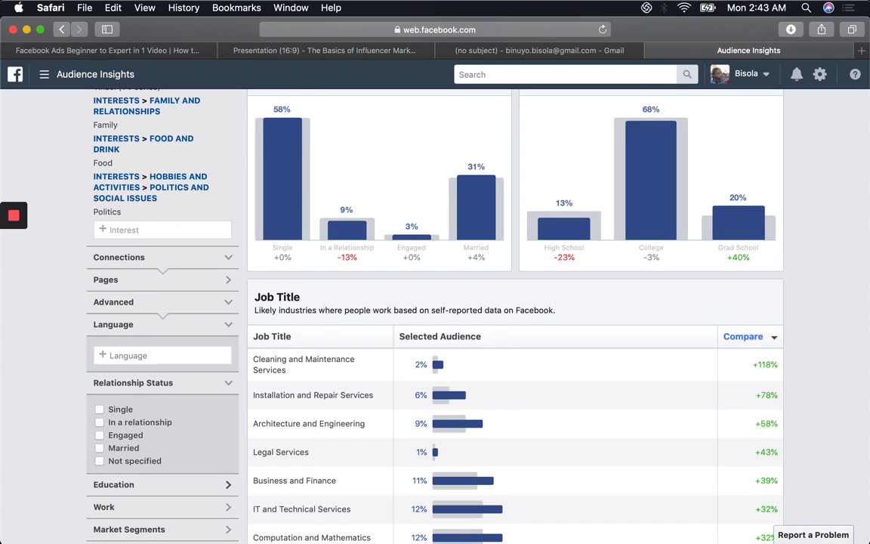
scroll(126, 435, "down", 2)
scroll(106, 434, "down", 3)
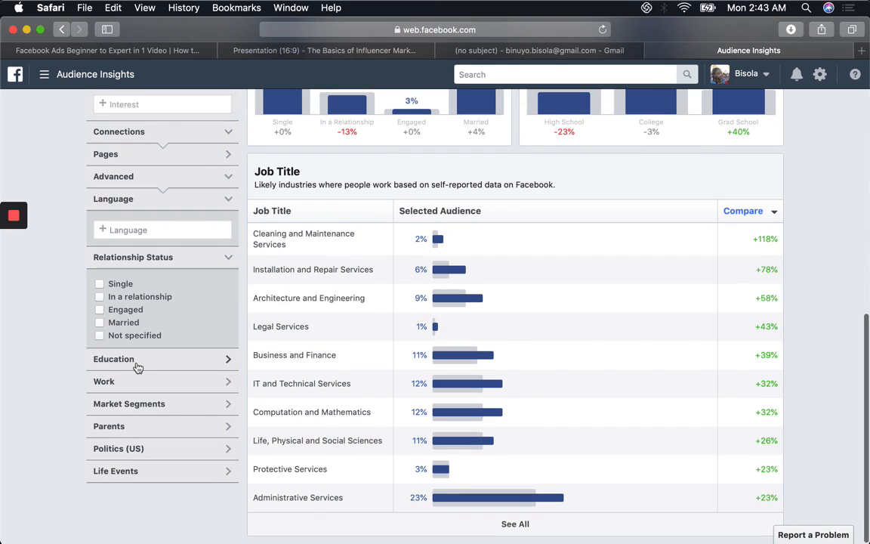
left_click(140, 364)
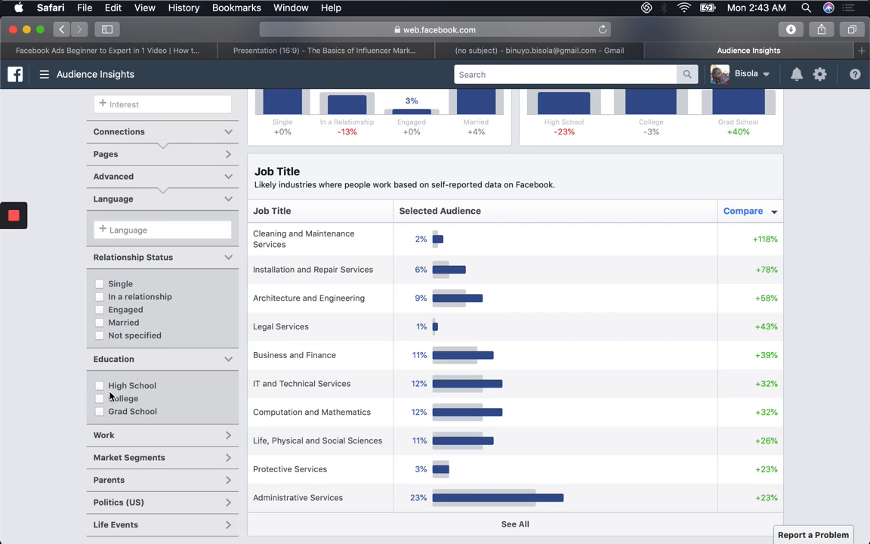
left_click(106, 436)
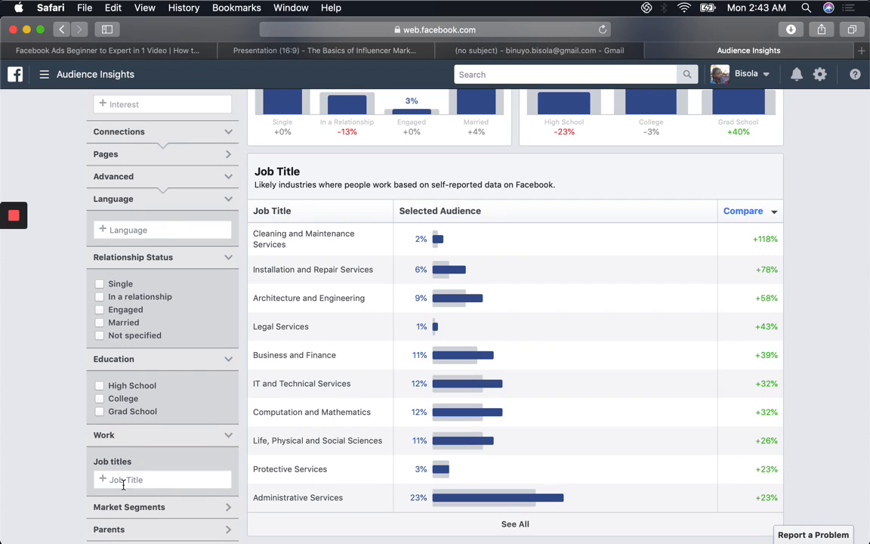
scroll(123, 480, "down", 2)
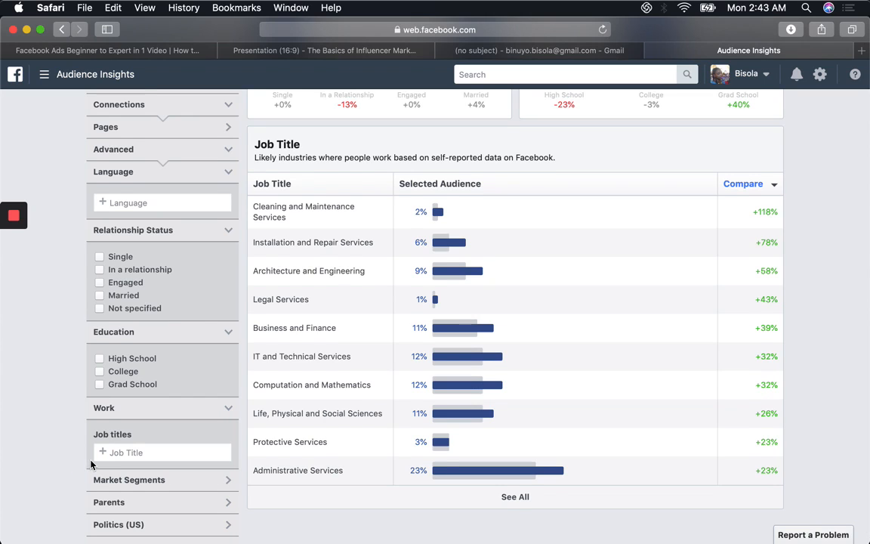
Step: Expand the Market Segments, Parents and Politics (US) filters to examine their targeting options
scroll(91, 464, "down", 1)
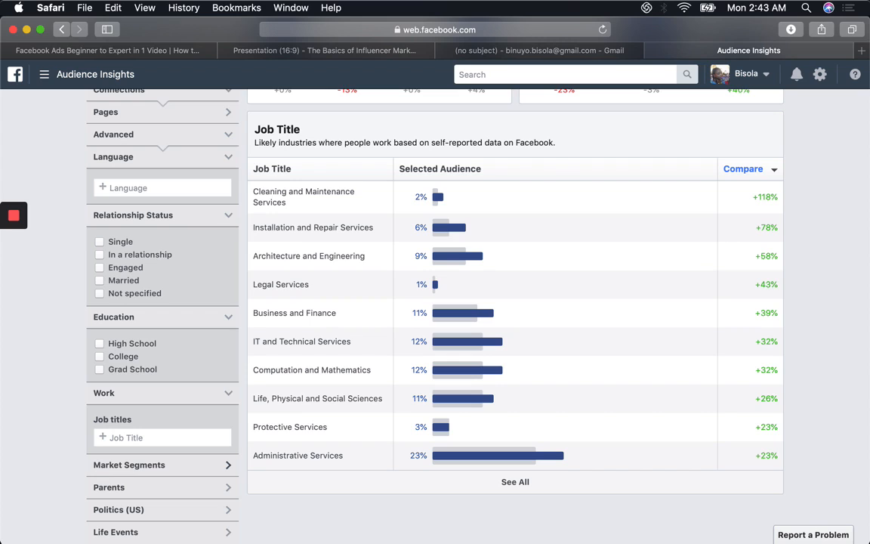
left_click(157, 464)
scroll(146, 428, "down", 1)
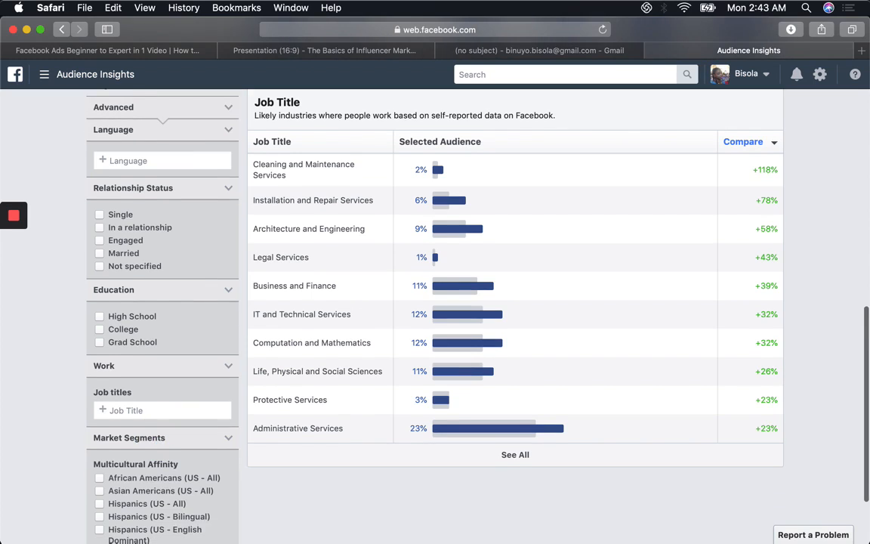
scroll(146, 428, "down", 3)
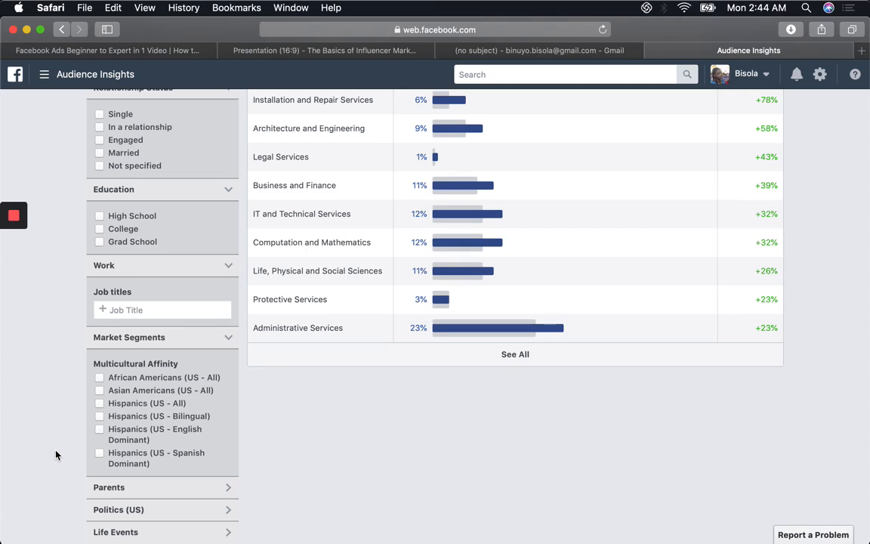
left_click(140, 487)
scroll(206, 409, "down", 3)
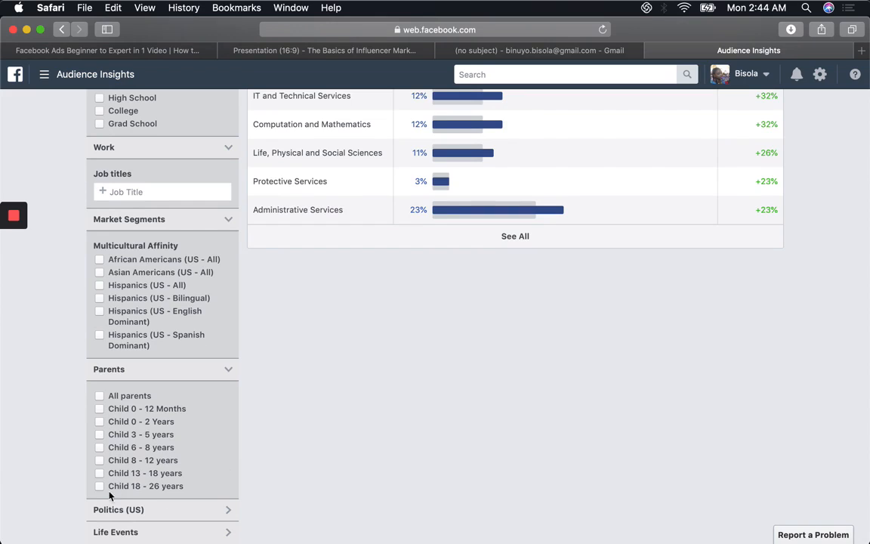
left_click(173, 510)
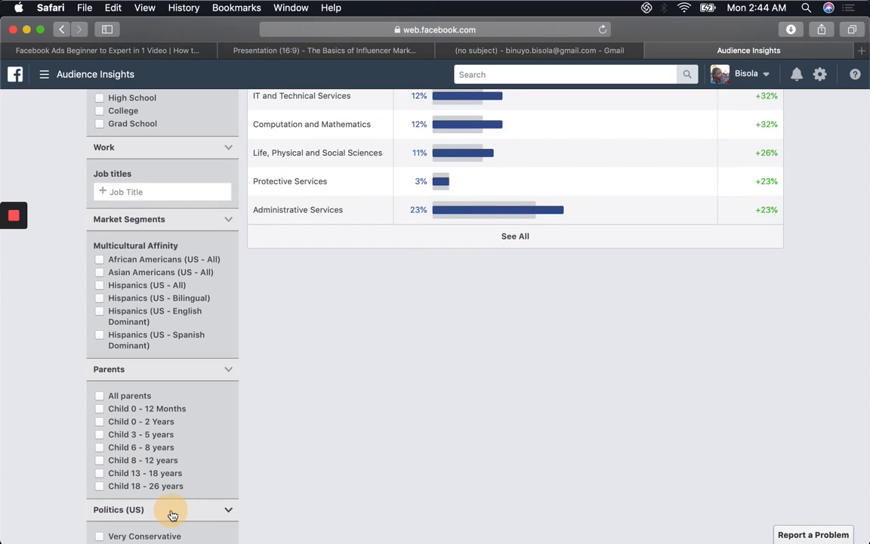
scroll(181, 414, "down", 1)
scroll(431, 283, "down", 2)
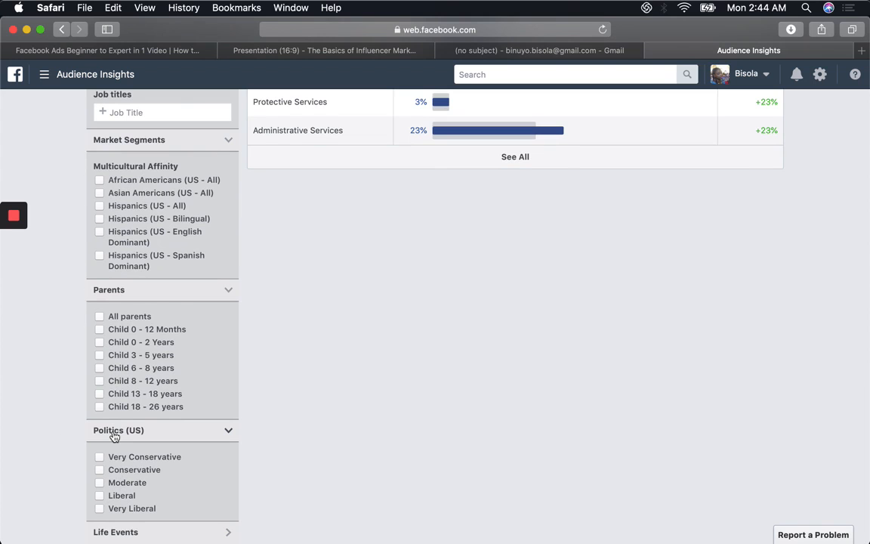
Step: Examine the audience's estimated size and its Age and Gender, Relationship Status and Education Level charts
scroll(514, 303, "up", 15)
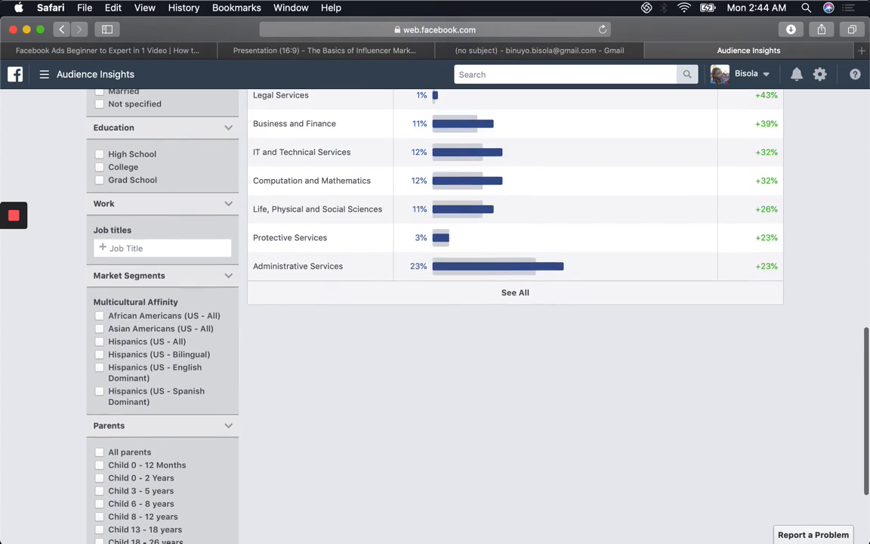
scroll(514, 302, "up", 10)
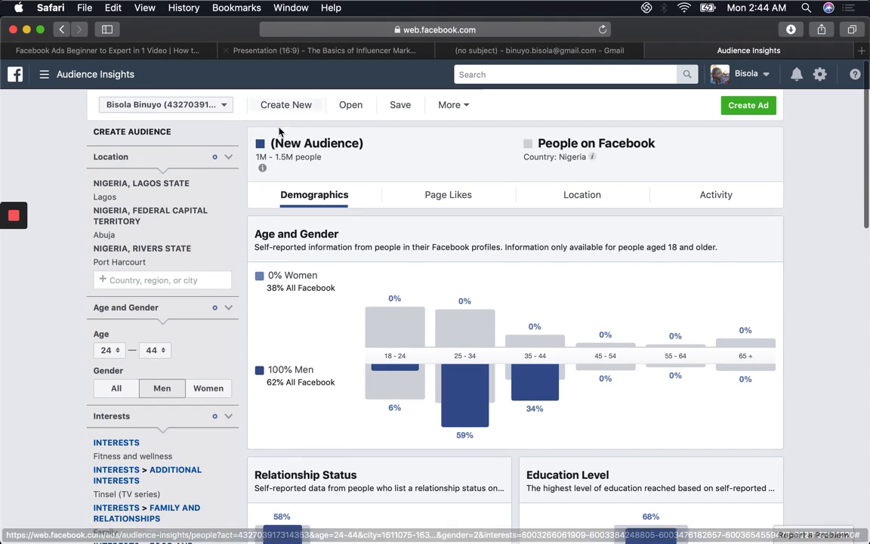
mouse_move(262, 166)
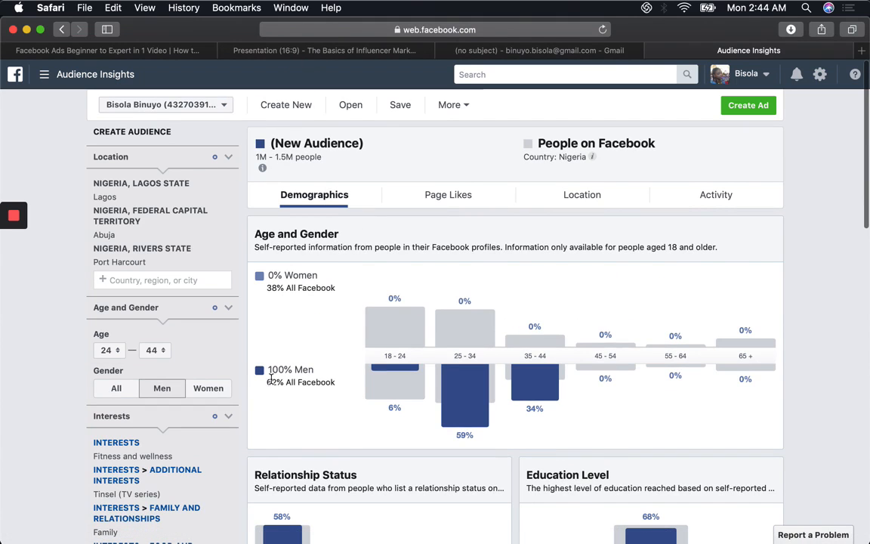
scroll(309, 365, "down", 7)
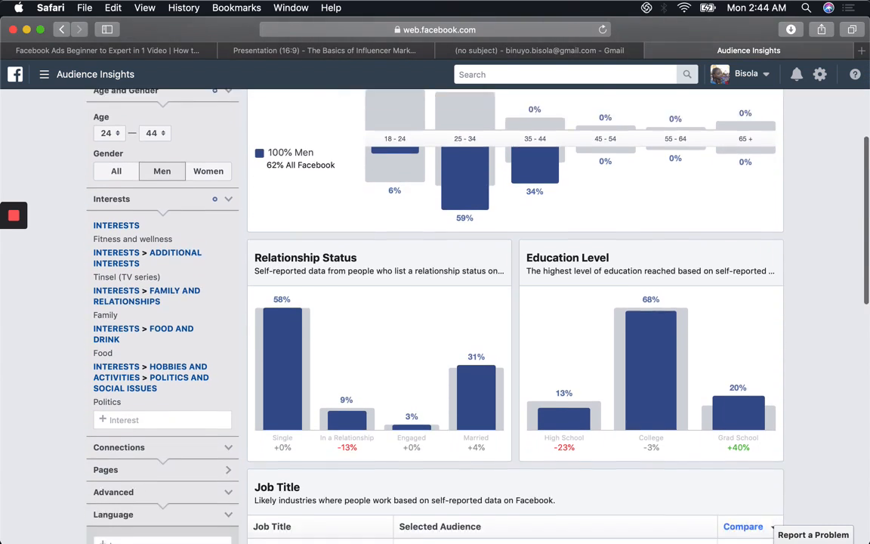
scroll(298, 287, "down", 1)
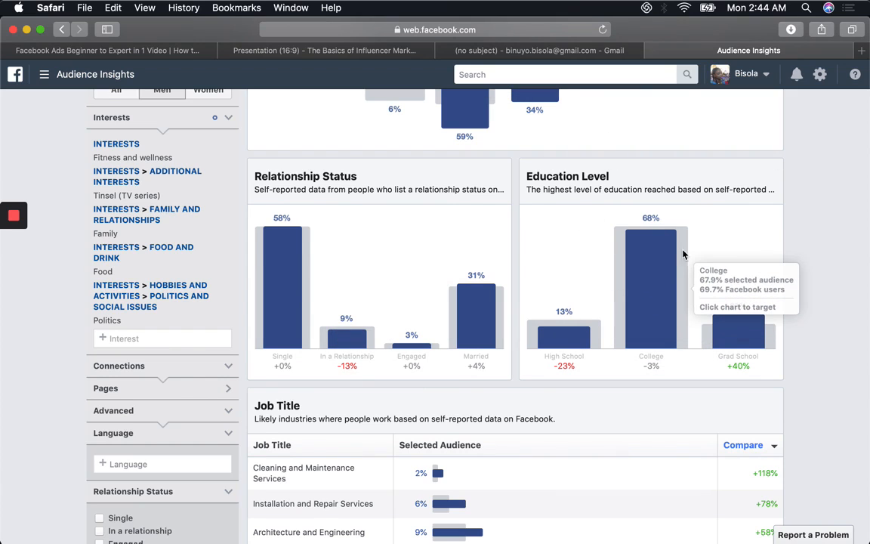
scroll(668, 201, "down", 3)
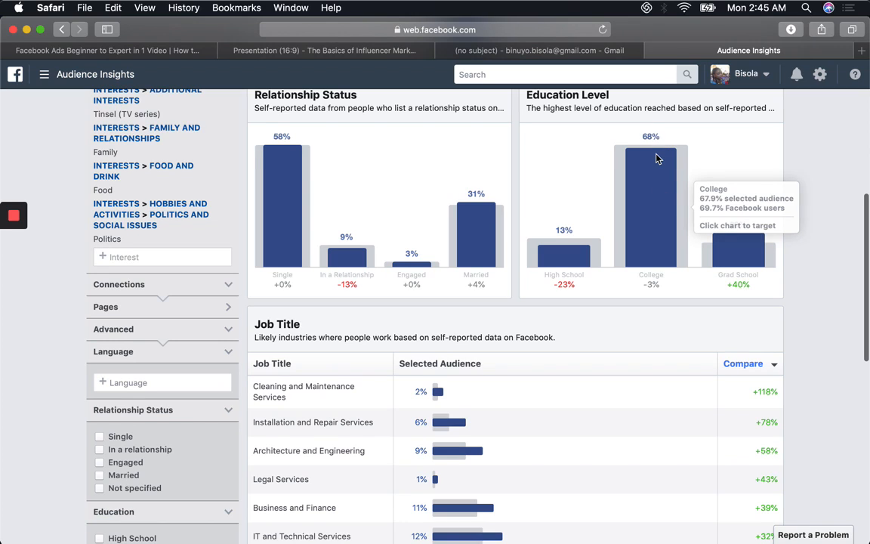
scroll(655, 158, "down", 2)
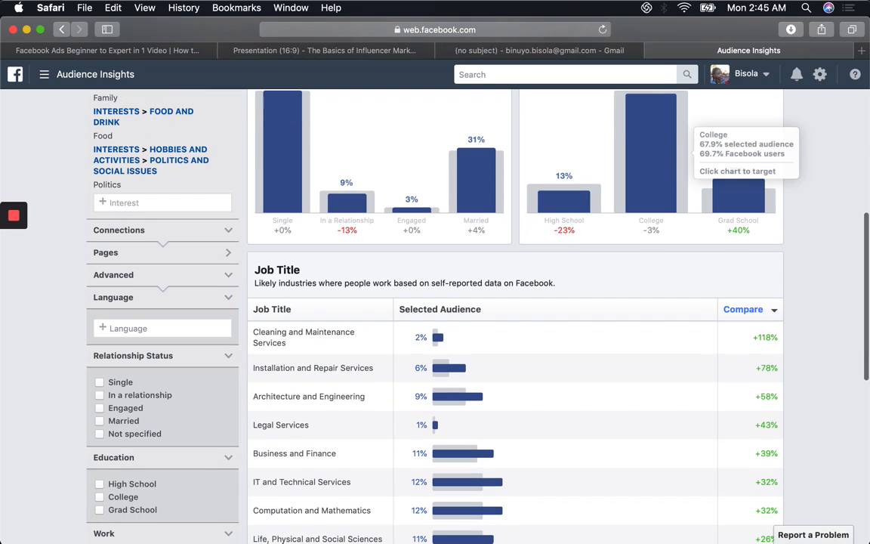
scroll(649, 91, "up", 2)
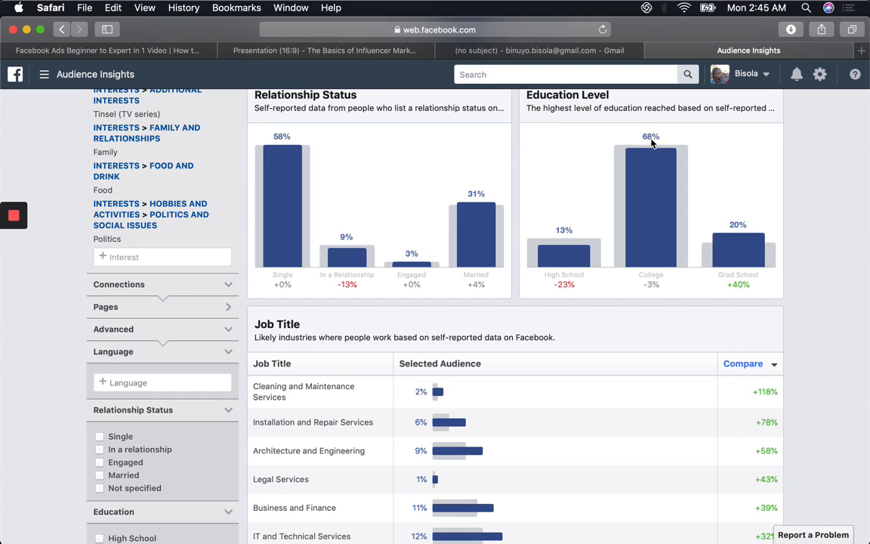
mouse_move(737, 241)
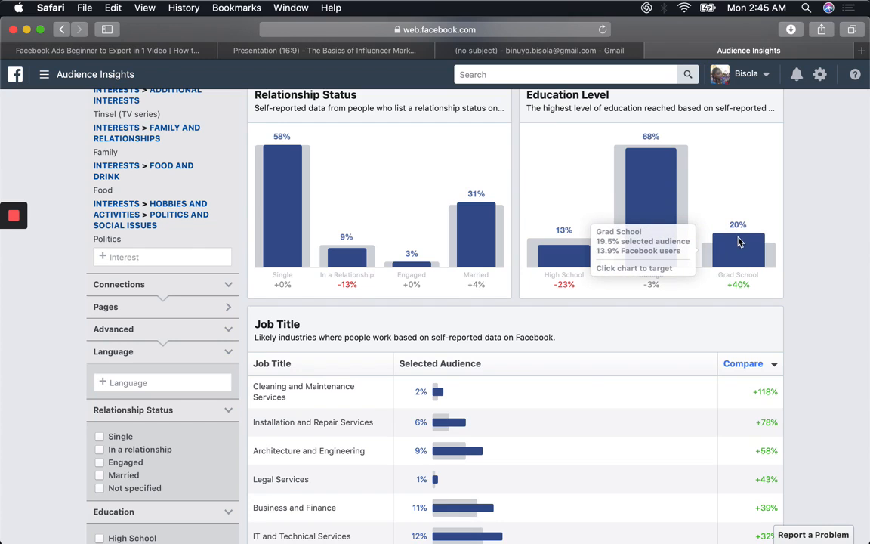
Step: Compare the selected audience's share with Facebook users for several industries in the Job Title table
scroll(514, 302, "down", 5)
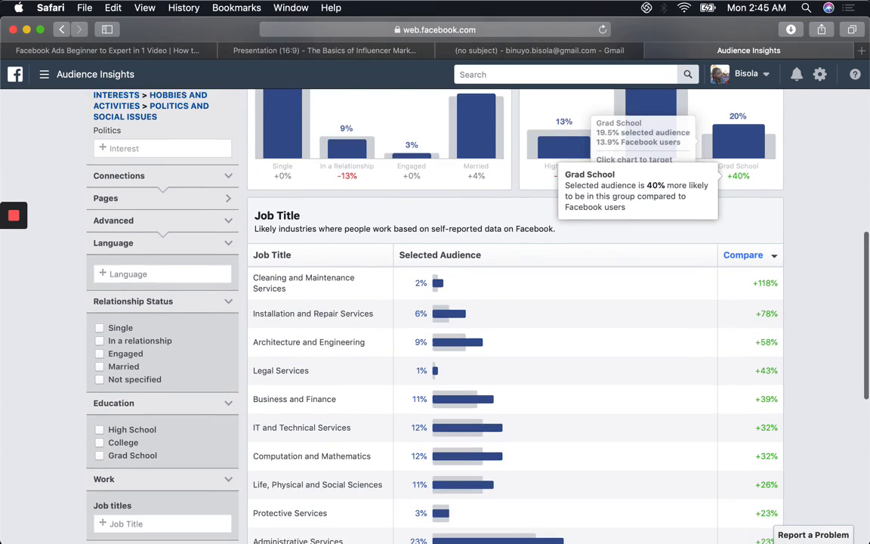
scroll(642, 231, "down", 1)
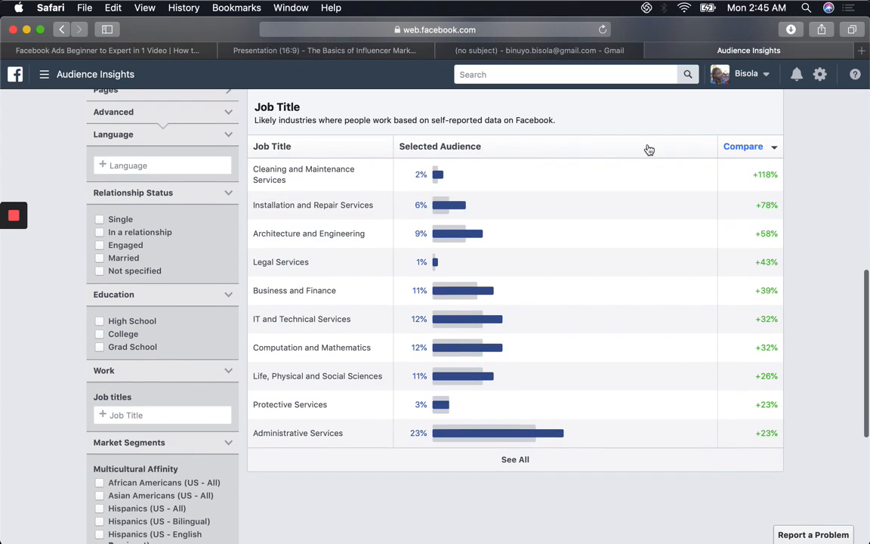
mouse_move(541, 445)
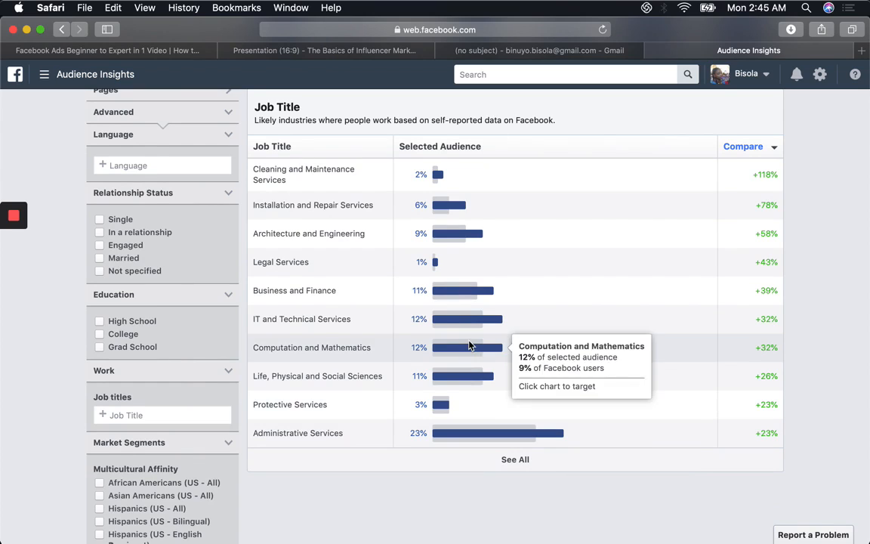
mouse_move(435, 268)
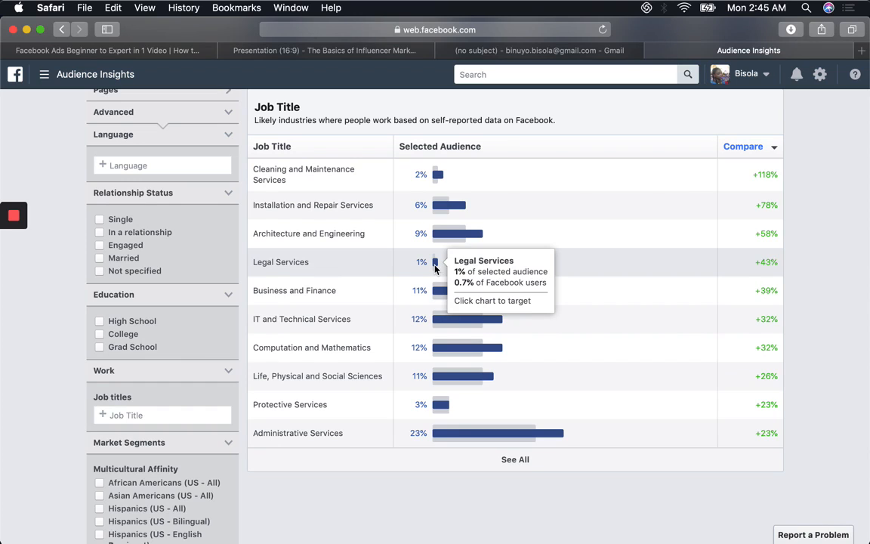
mouse_move(437, 236)
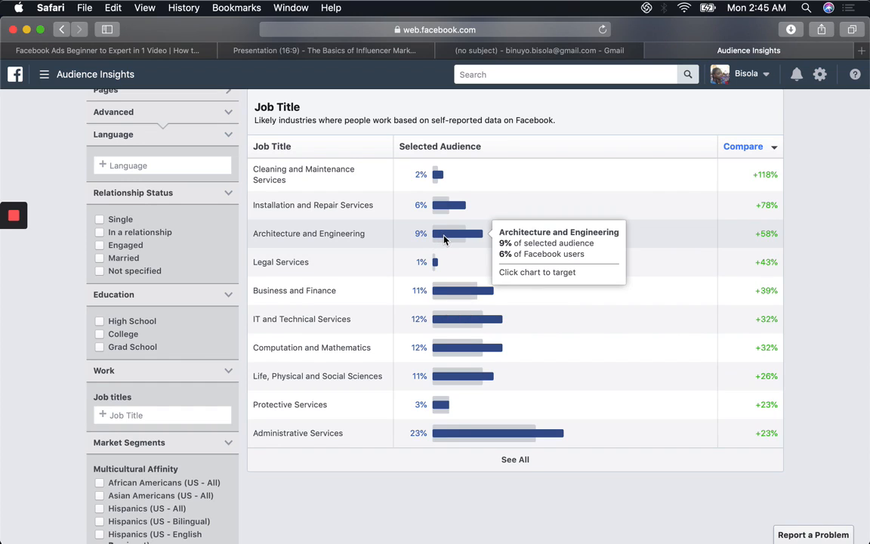
mouse_move(455, 326)
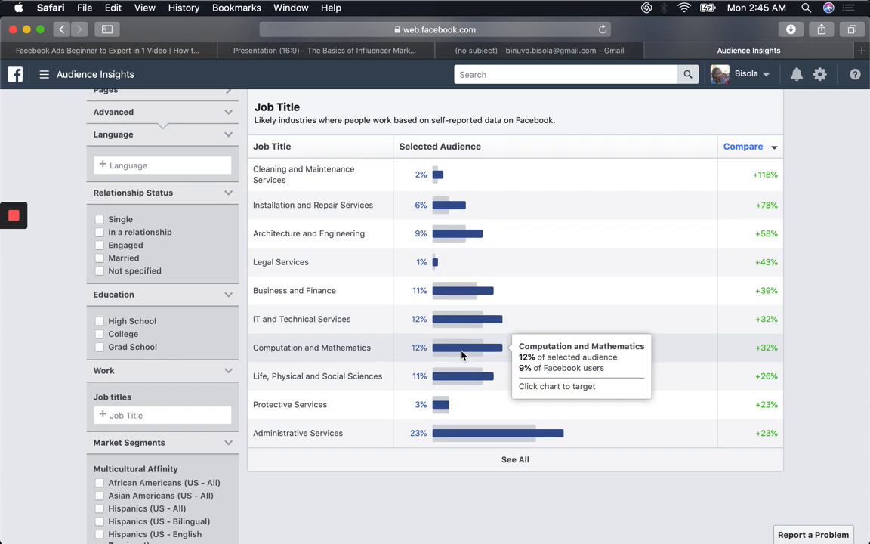
Step: Expand the Job Title table to show all industries and examine the full list
scroll(453, 349, "down", 5)
scroll(495, 240, "down", 1)
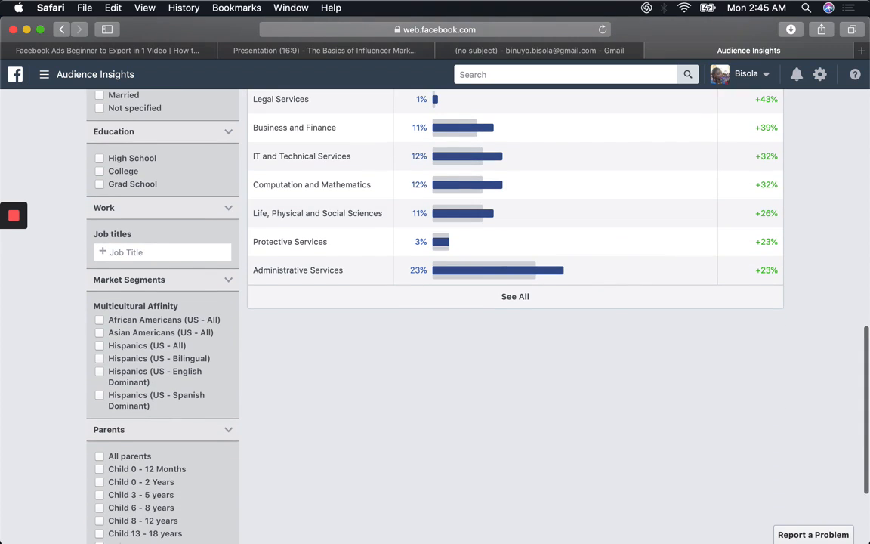
left_click(516, 299)
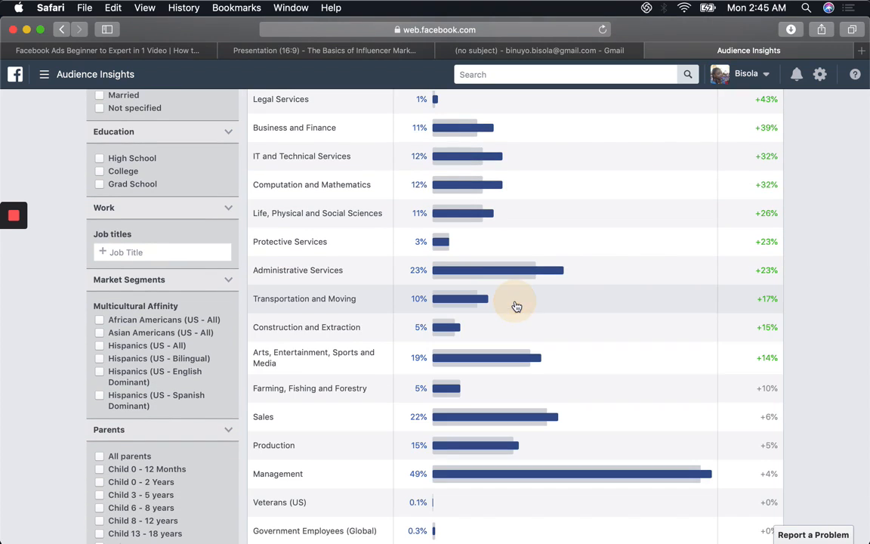
scroll(519, 297, "down", 3)
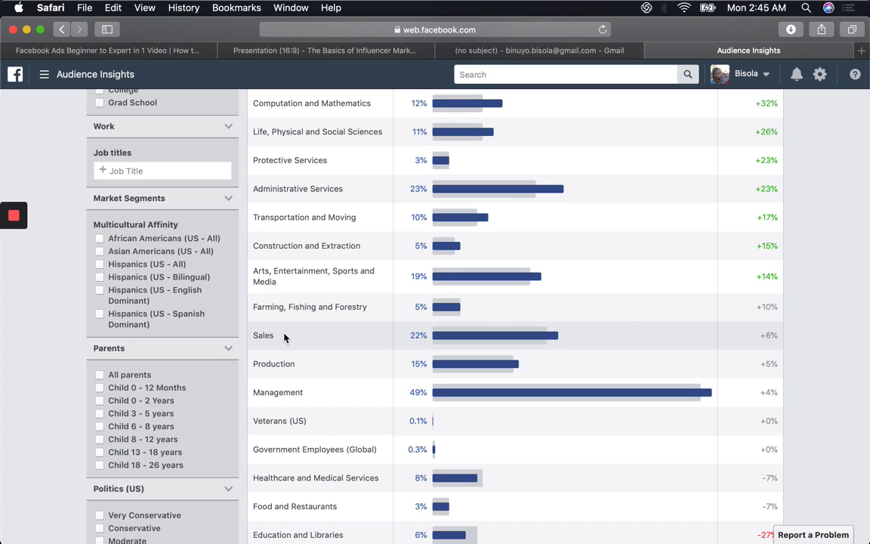
scroll(284, 338, "down", 3)
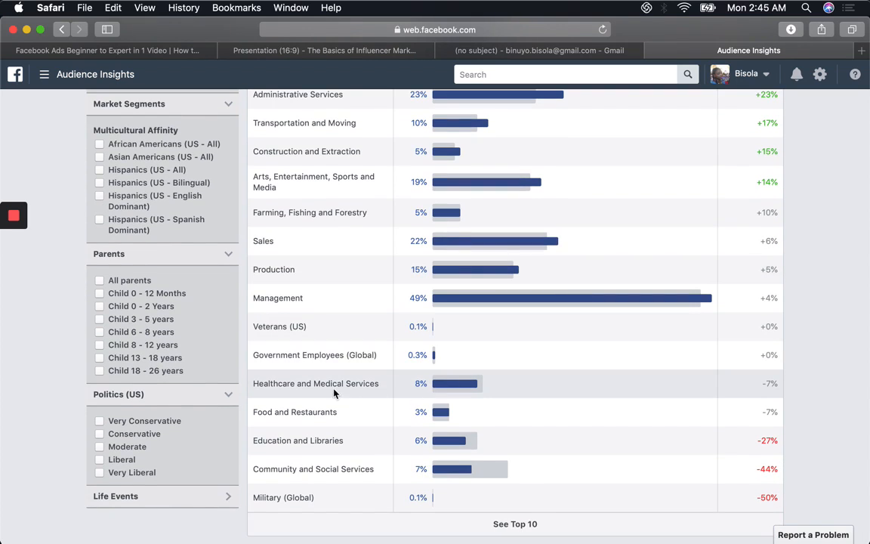
Step: Open the audience's Page Likes insights and examine the top categories and the most relevant Facebook pages
scroll(352, 382, "up", 10)
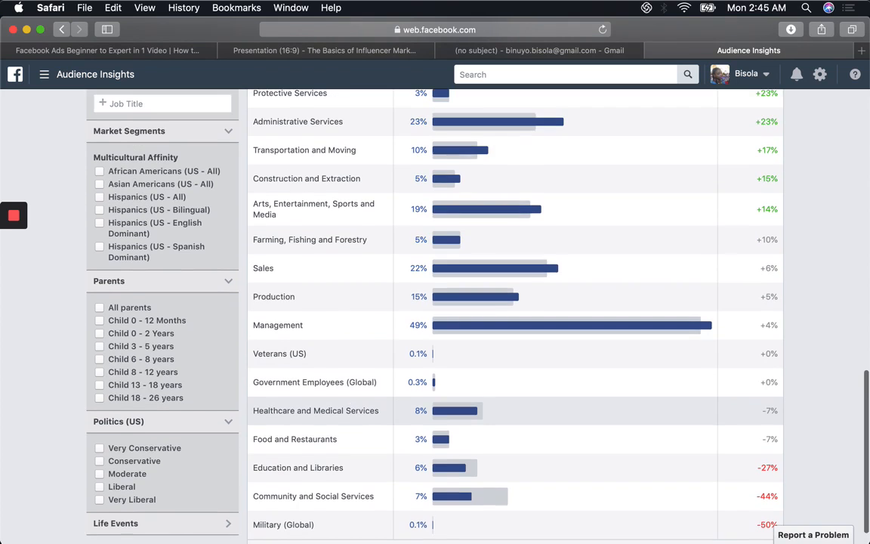
scroll(430, 317, "up", 10)
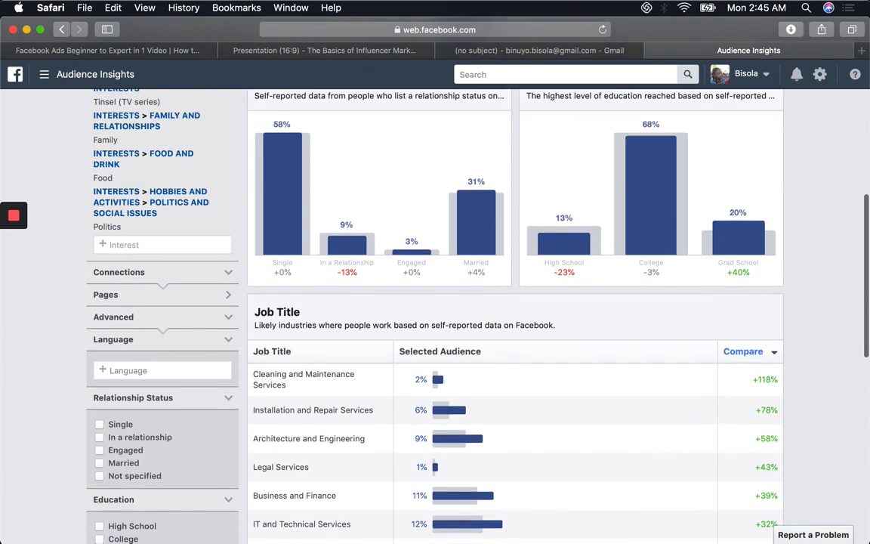
scroll(430, 317, "up", 3)
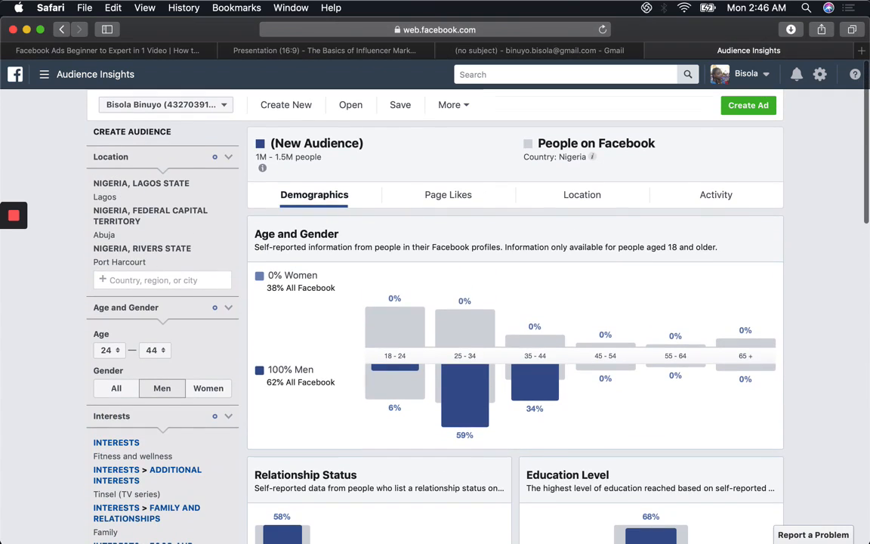
left_click(436, 196)
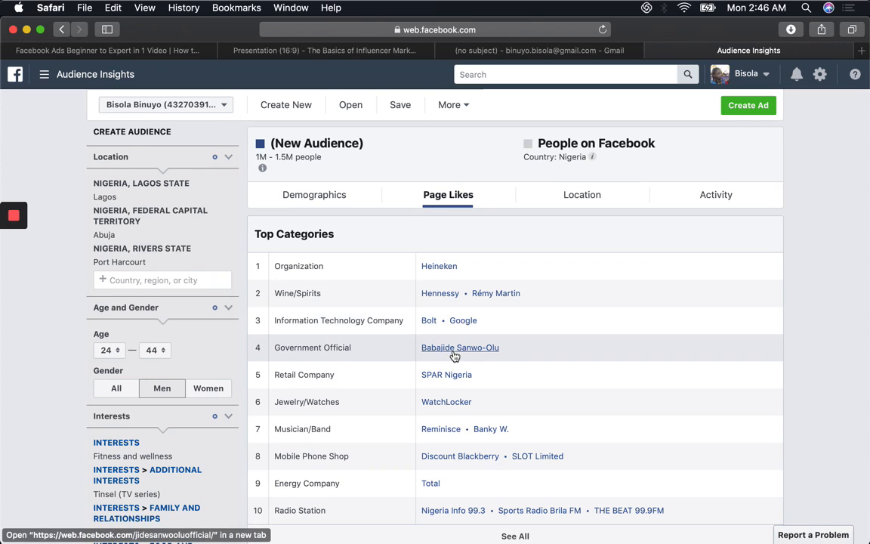
scroll(454, 355, "down", 2)
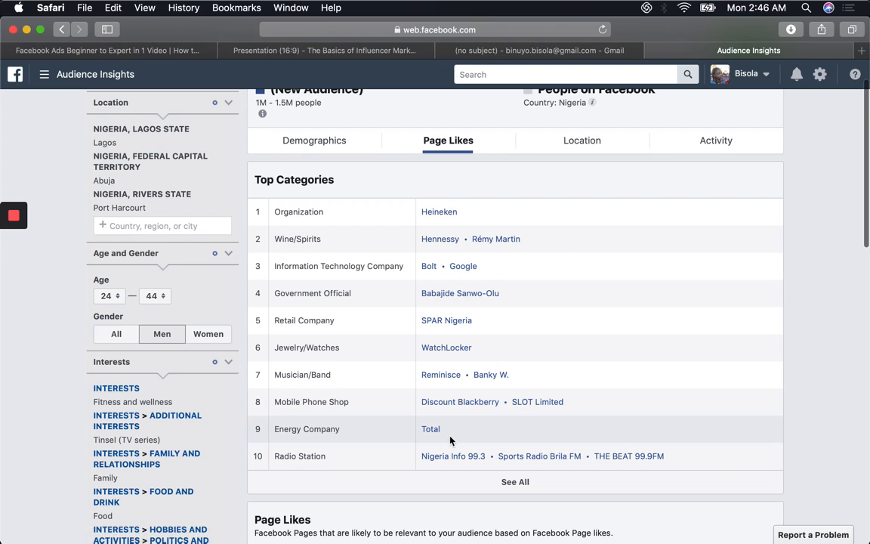
scroll(433, 419, "down", 2)
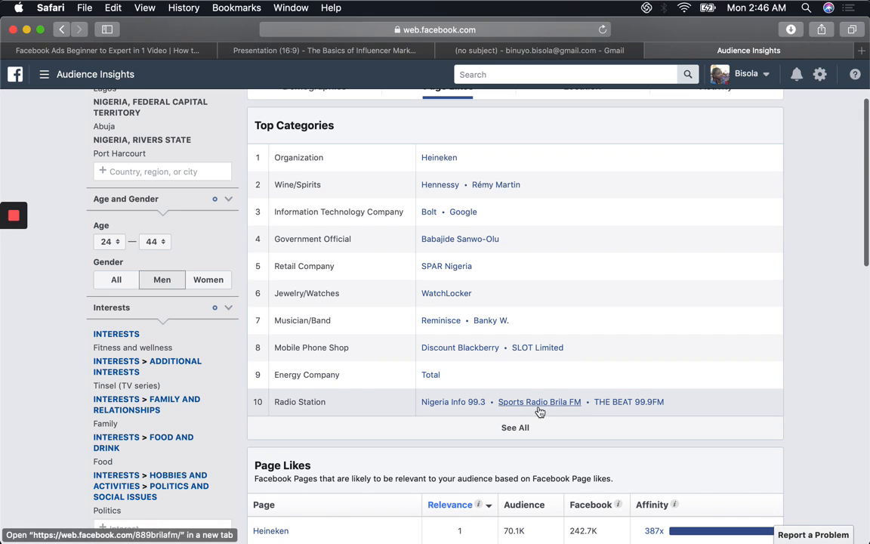
scroll(442, 394, "down", 8)
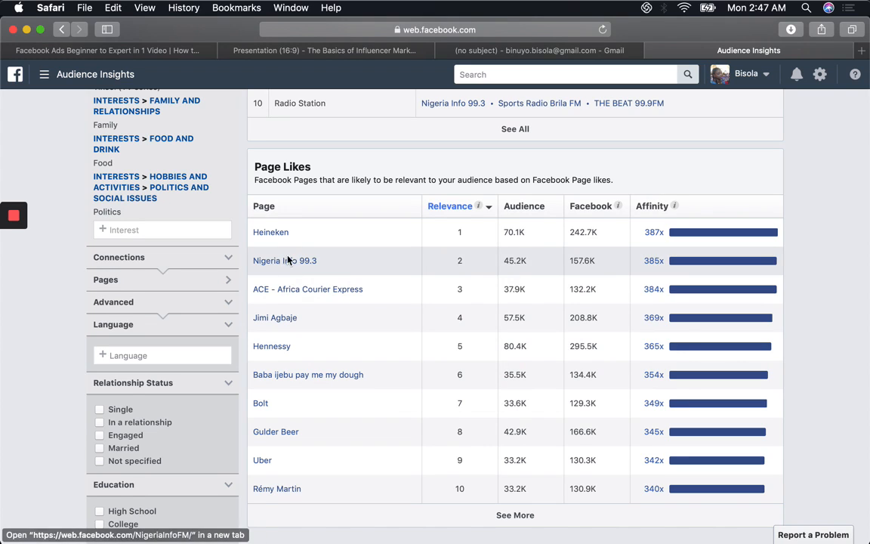
Step: Open the Jimi Agbaje page from the Page Likes list and return to Audience Insights
left_click(273, 319)
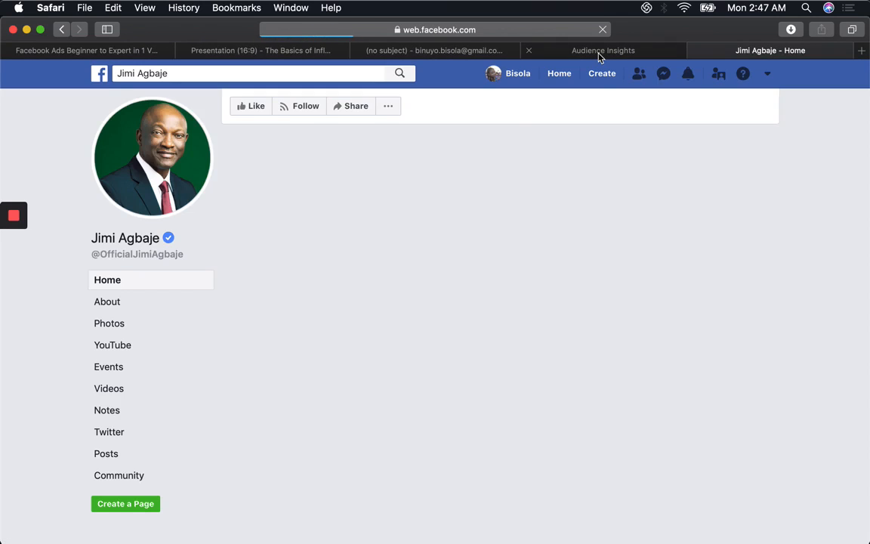
left_click(599, 54)
left_click(754, 49)
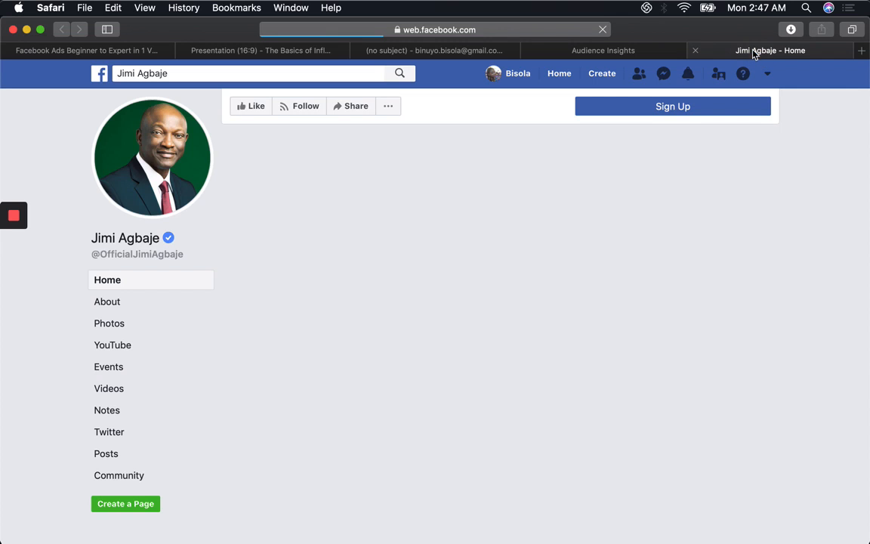
left_click(654, 51)
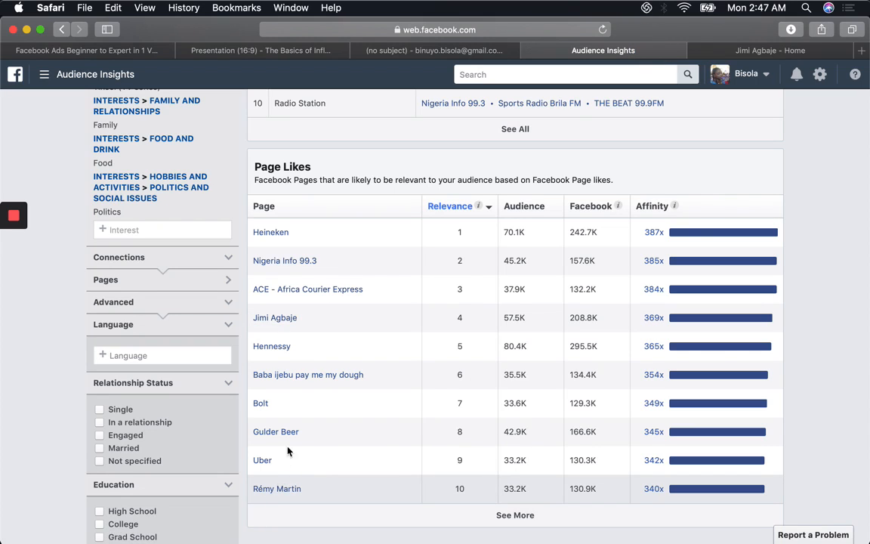
Step: Examine the photos, videos and posts on the Jimi Agbaje Facebook page, and return to Audience Insights
left_click(771, 50)
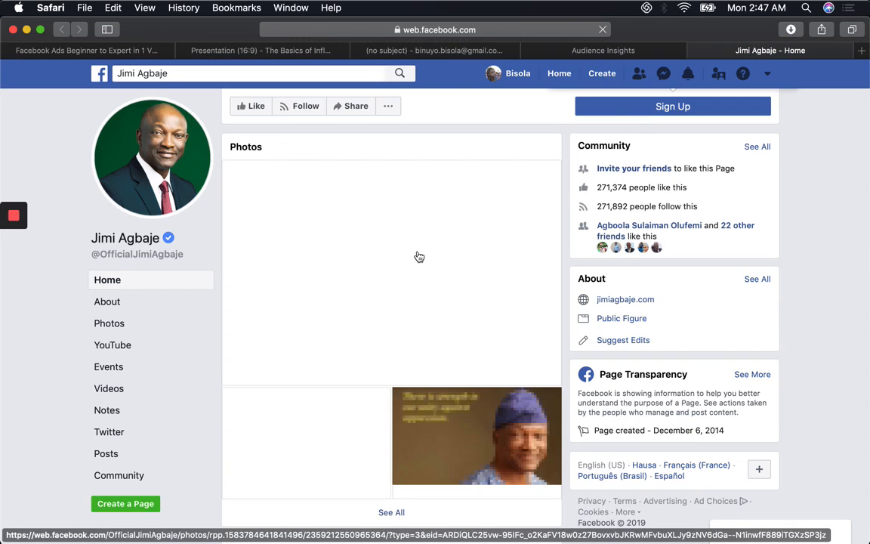
scroll(419, 257, "down", 5)
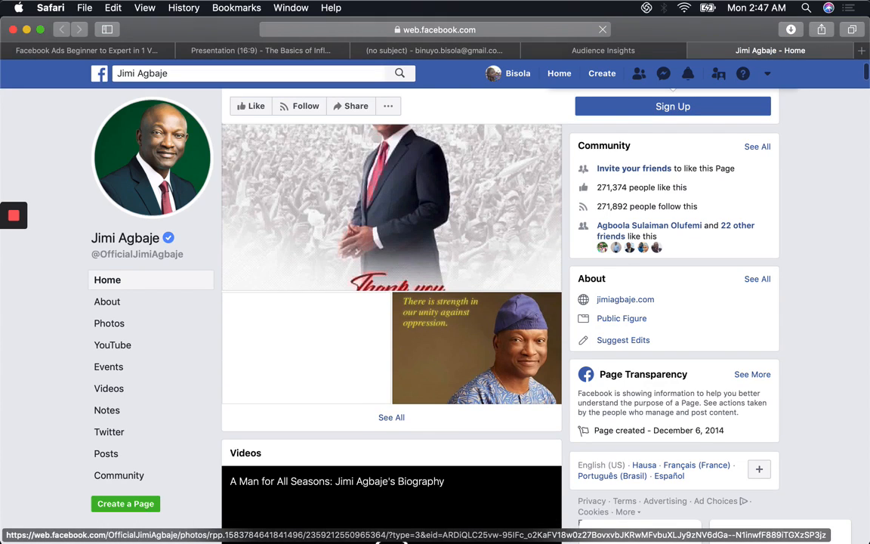
scroll(392, 302, "down", 5)
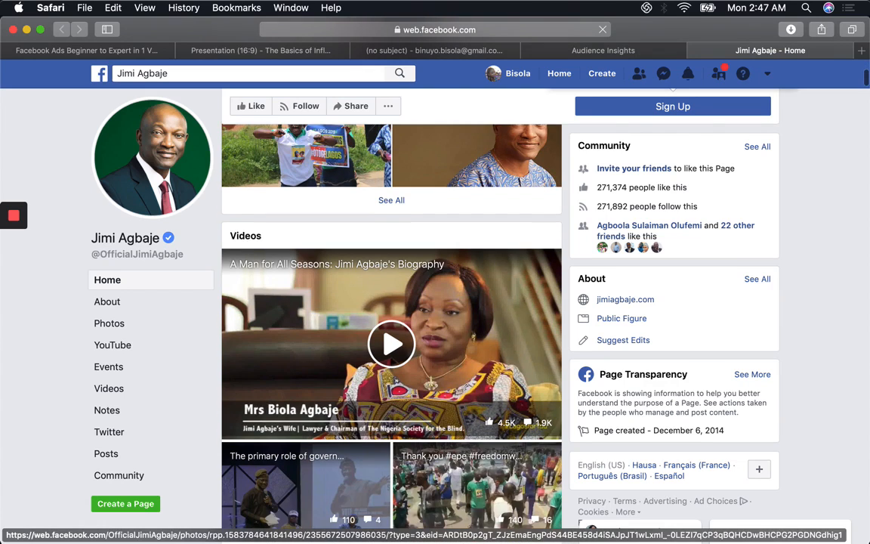
scroll(392, 303, "down", 9)
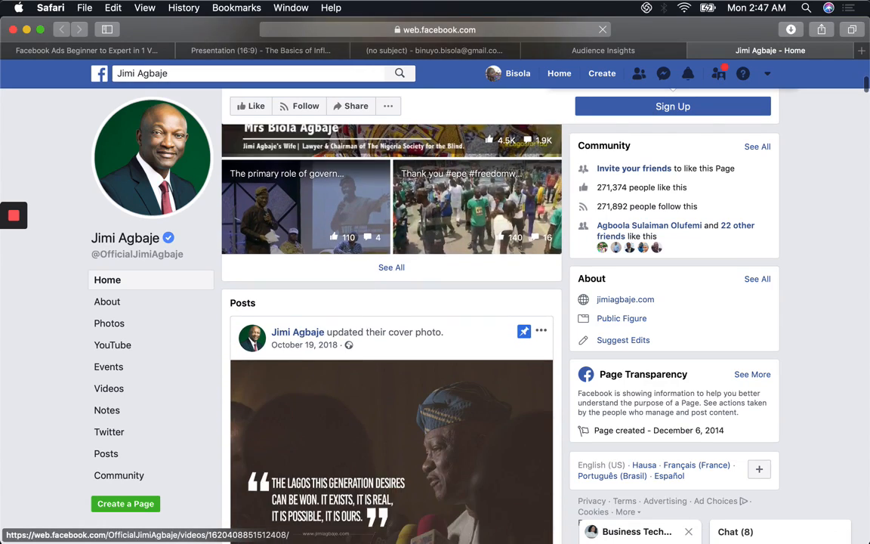
scroll(476, 325, "down", 6)
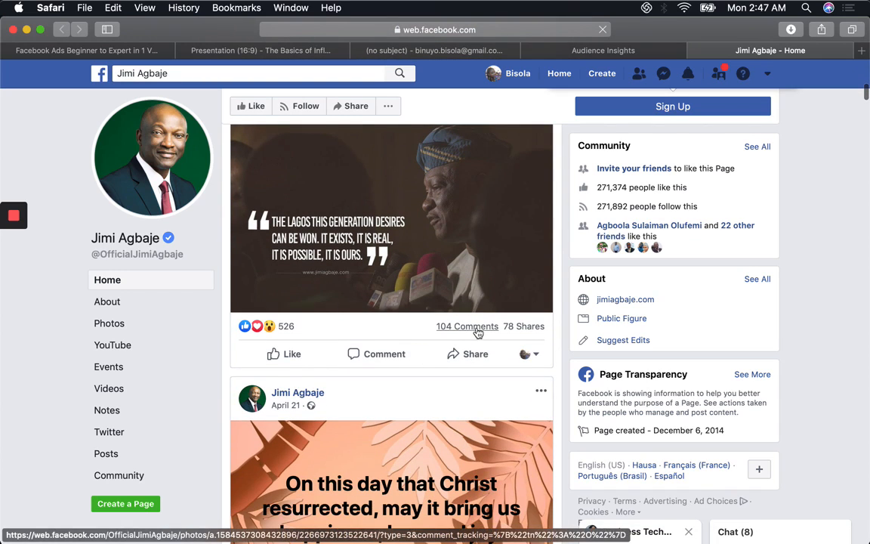
left_click(609, 50)
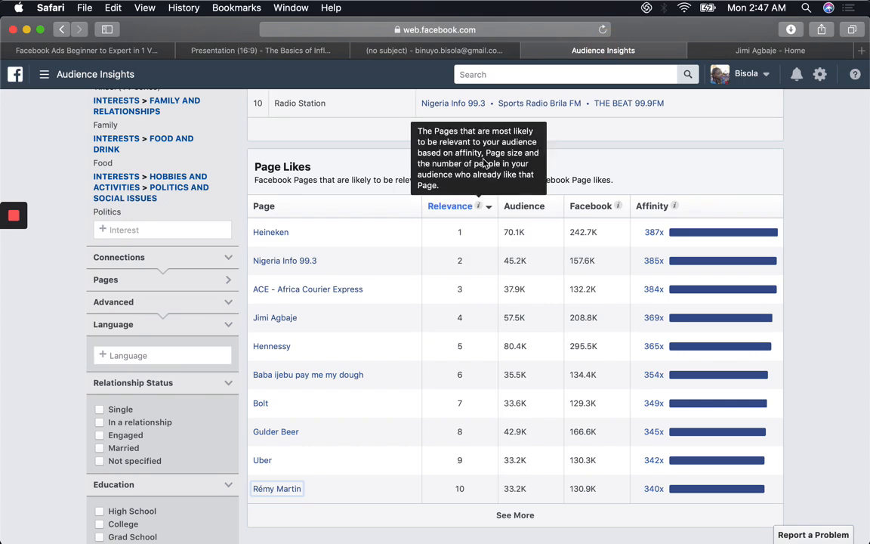
Step: Open the audience's Location insights and examine the top cities
scroll(425, 103, "up", 6)
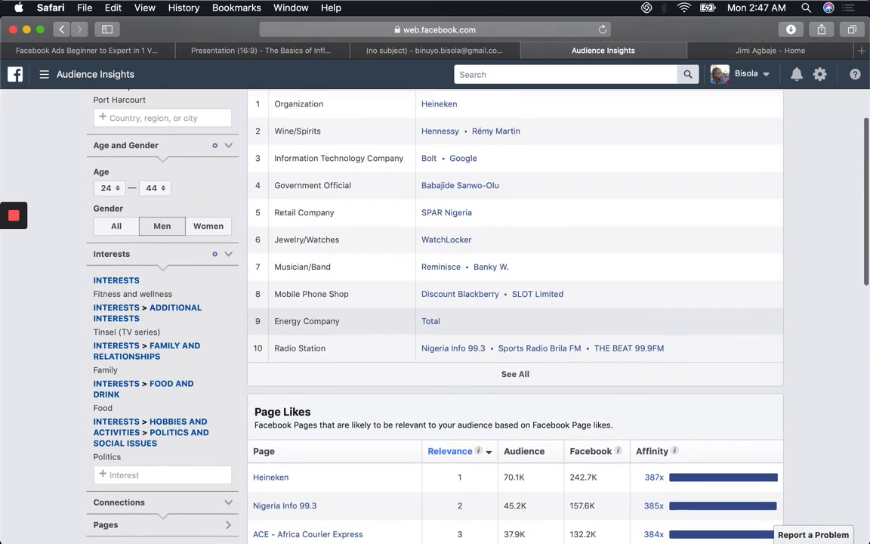
scroll(484, 208, "up", 4)
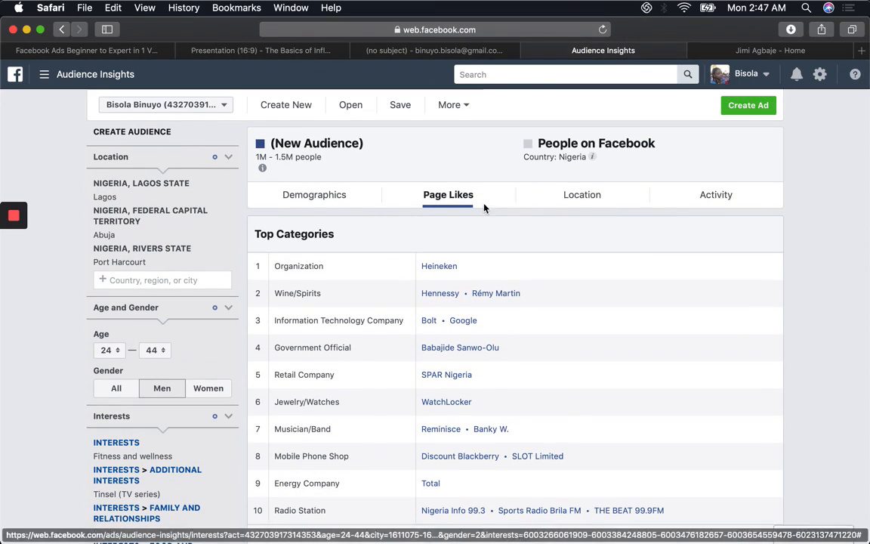
left_click(565, 199)
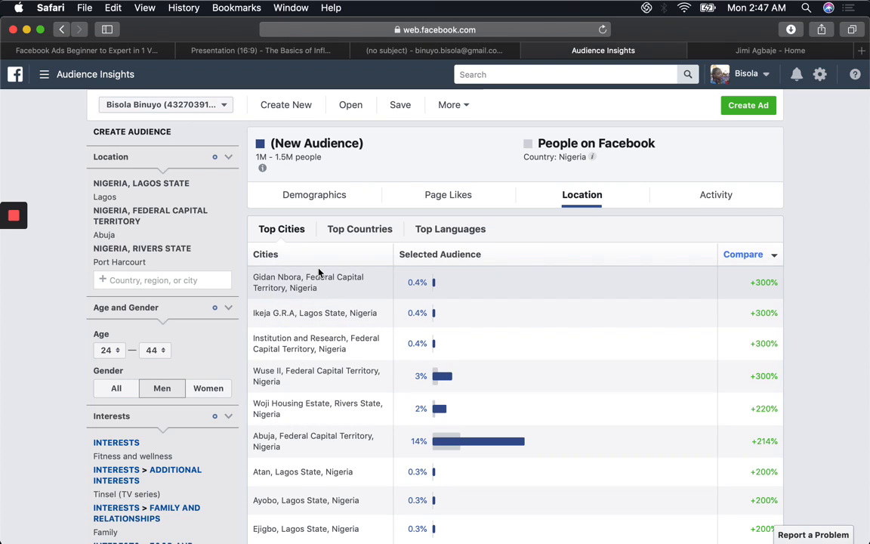
scroll(319, 272, "down", 3)
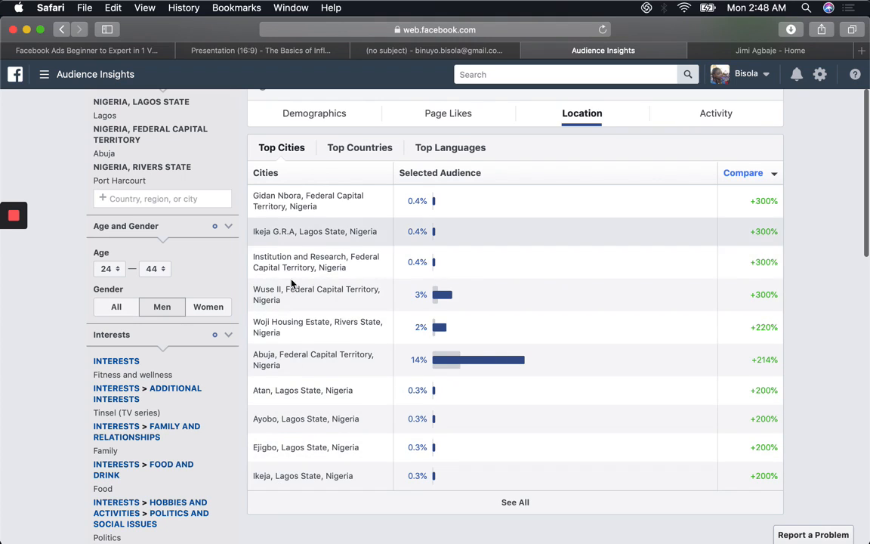
Step: Expand the Top Cities table to show all cities and examine the selected audience's share in each
left_click(531, 509)
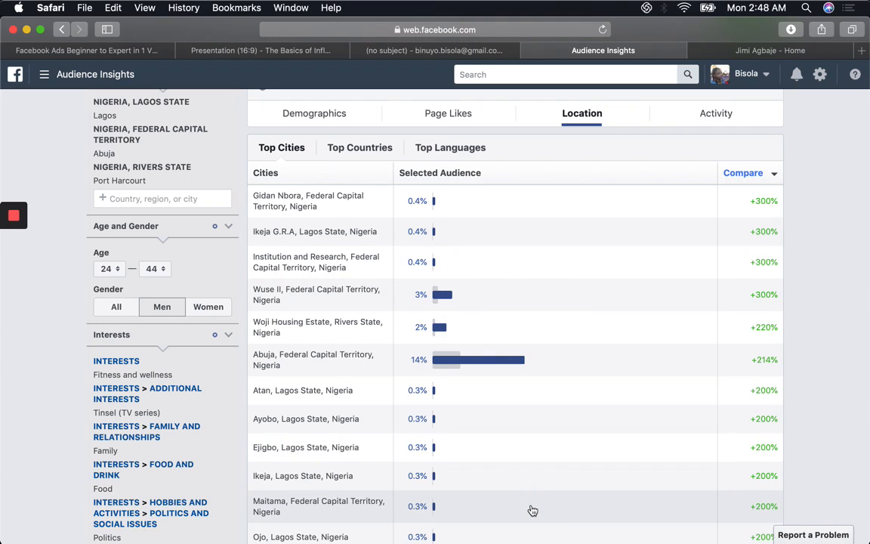
scroll(533, 510, "down", 4)
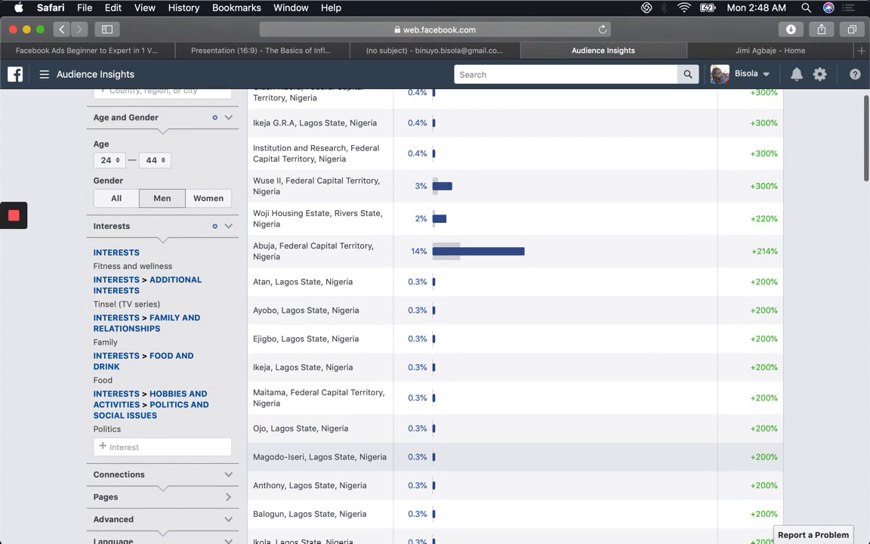
scroll(327, 386, "down", 3)
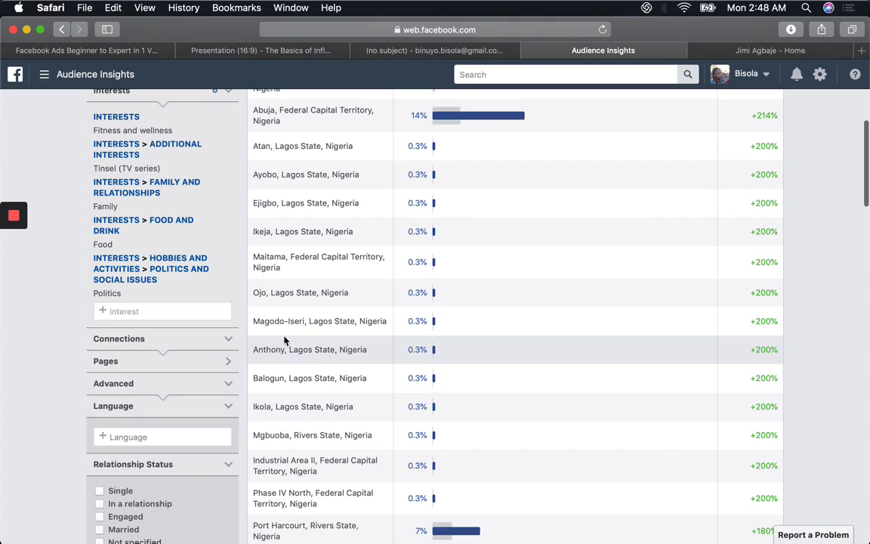
scroll(324, 325, "down", 4)
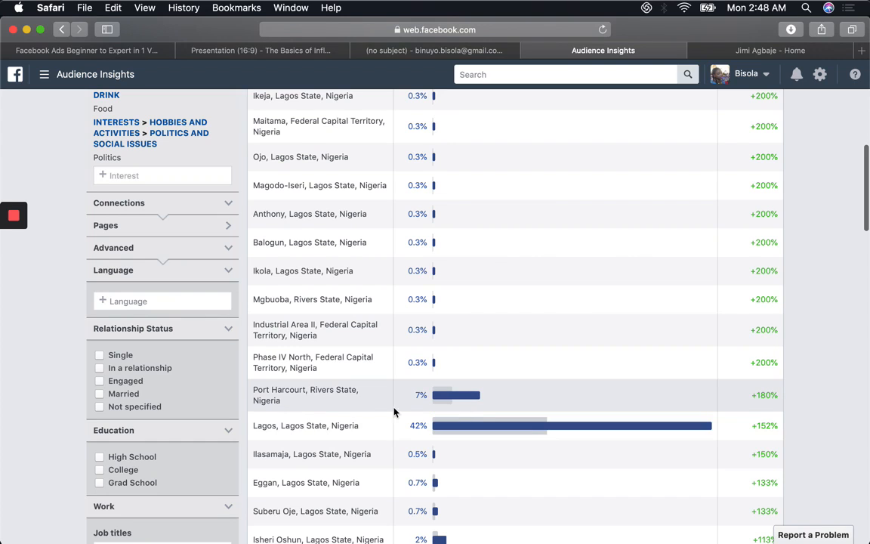
mouse_move(453, 429)
scroll(453, 429, "down", 8)
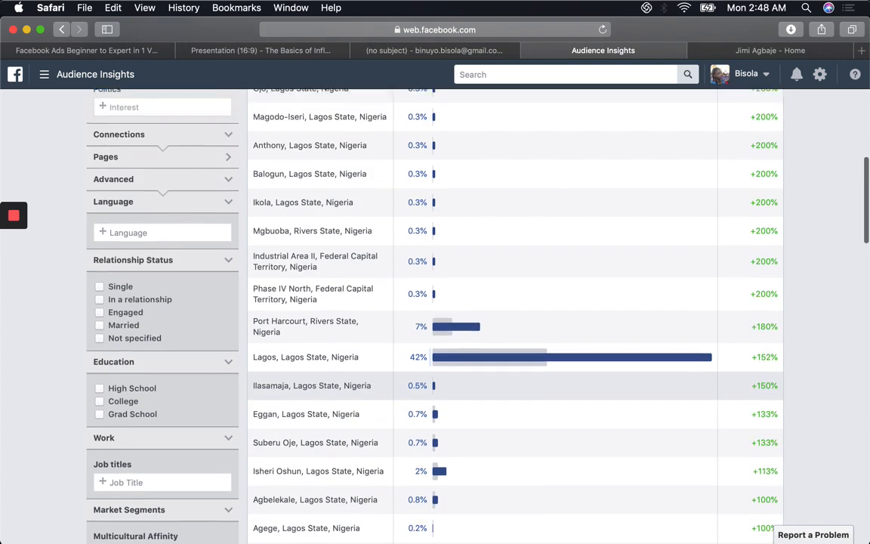
scroll(377, 340, "down", 2)
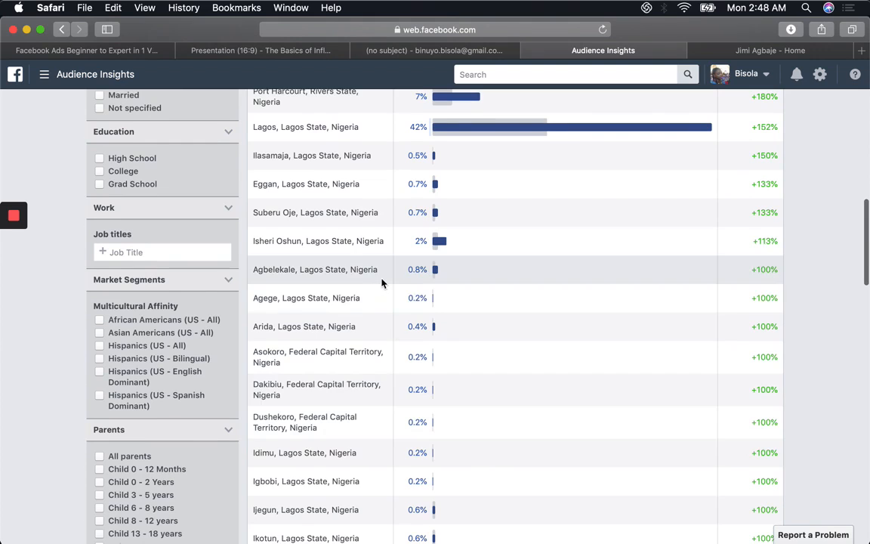
scroll(513, 317, "down", 11)
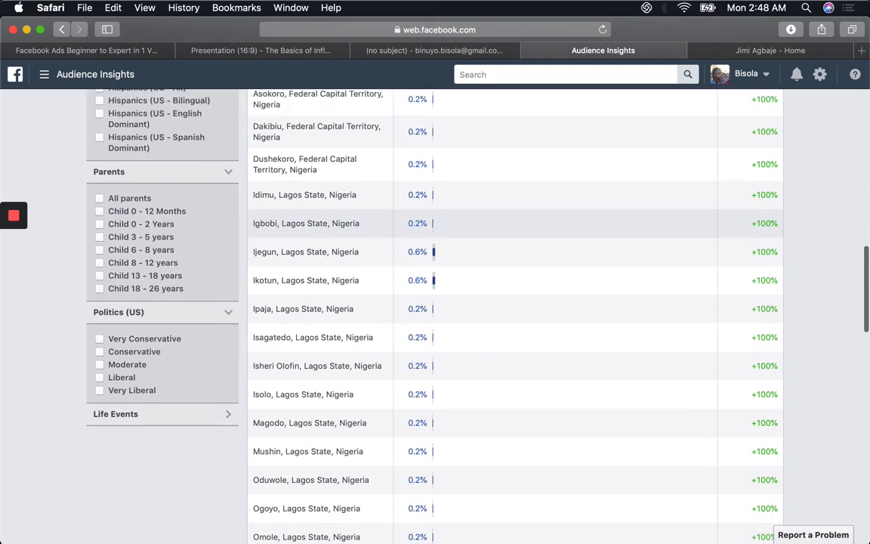
scroll(371, 341, "down", 5)
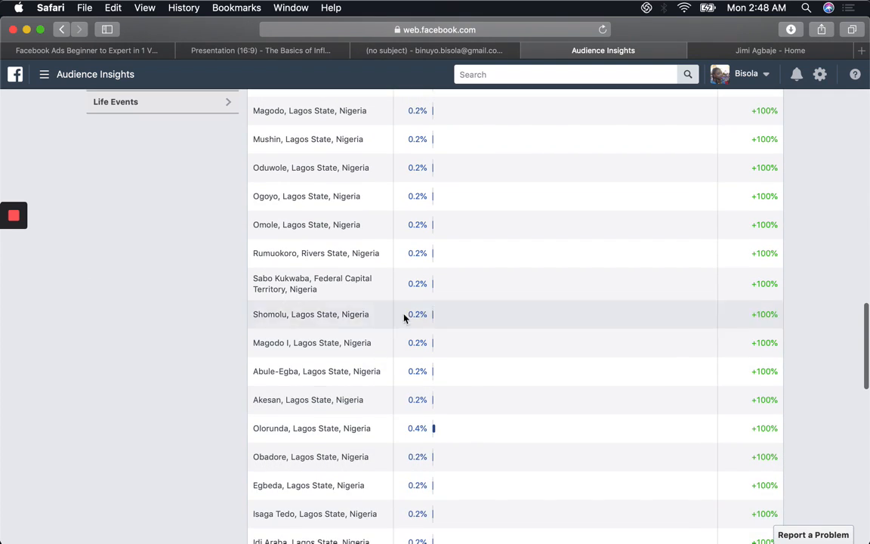
scroll(494, 457, "down", 5)
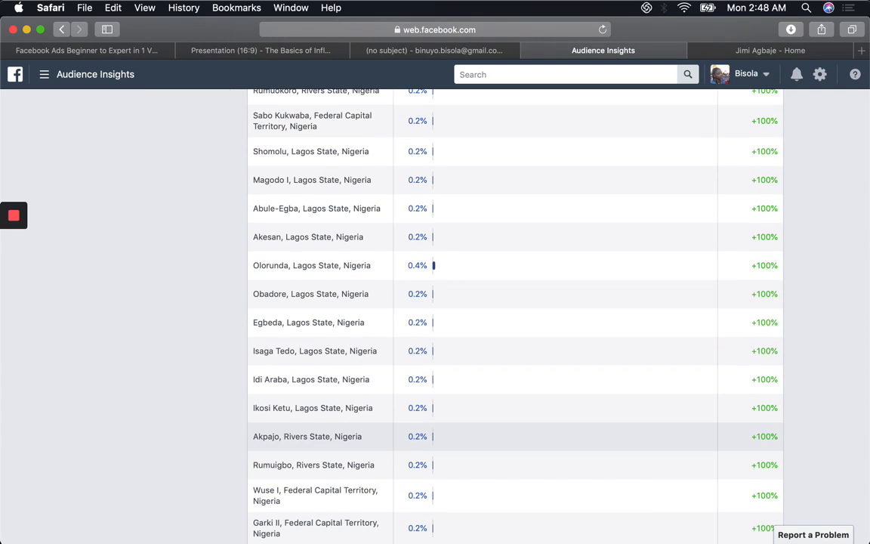
scroll(495, 435, "down", 7)
scroll(495, 439, "down", 7)
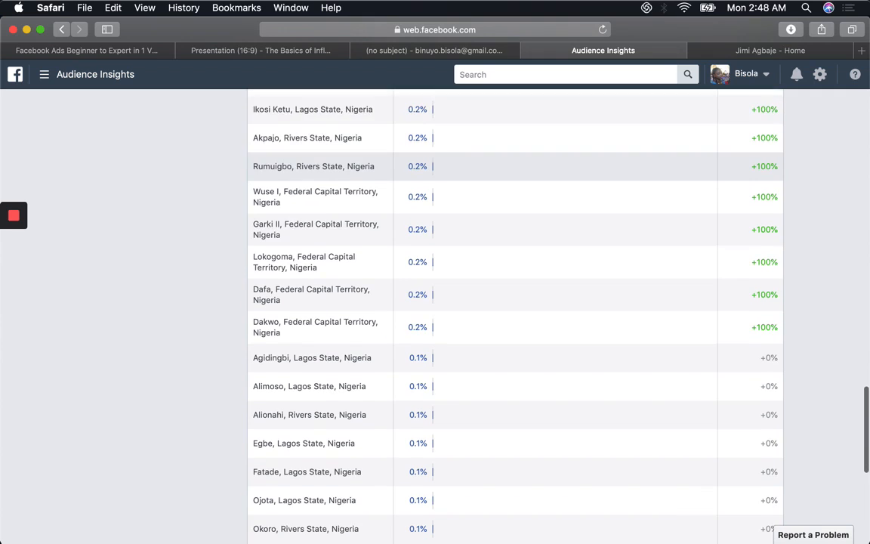
scroll(494, 445, "down", 1)
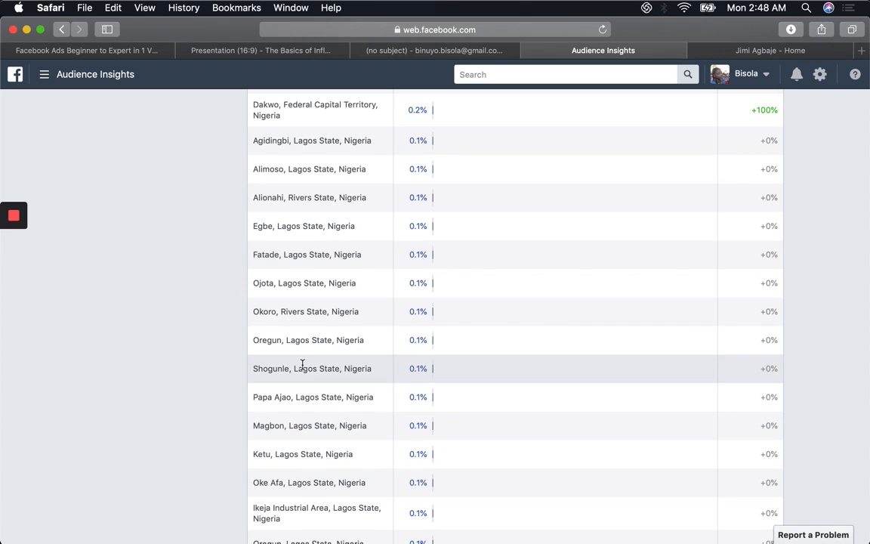
Step: Open the audience's Activity insights and examine the Device Users chart for desktop and mobile access
scroll(303, 363, "up", 1)
scroll(515, 317, "up", 10)
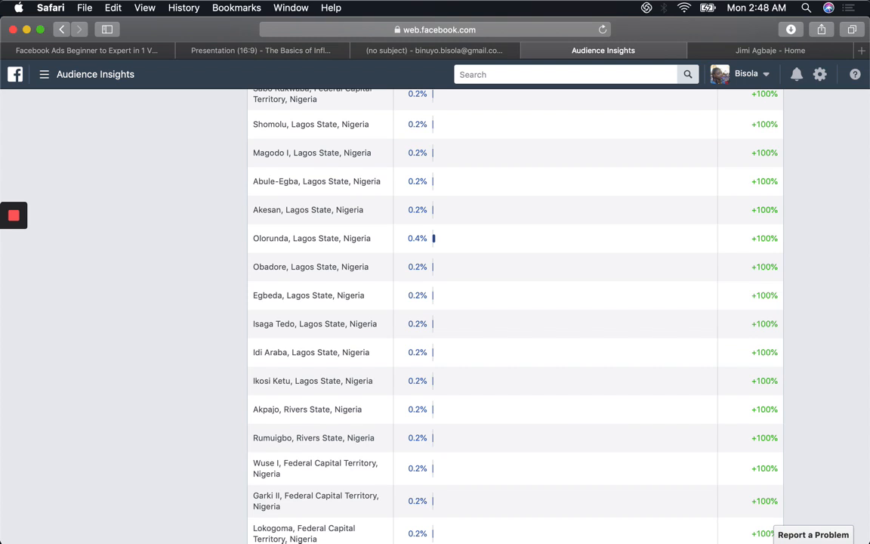
scroll(515, 317, "up", 10)
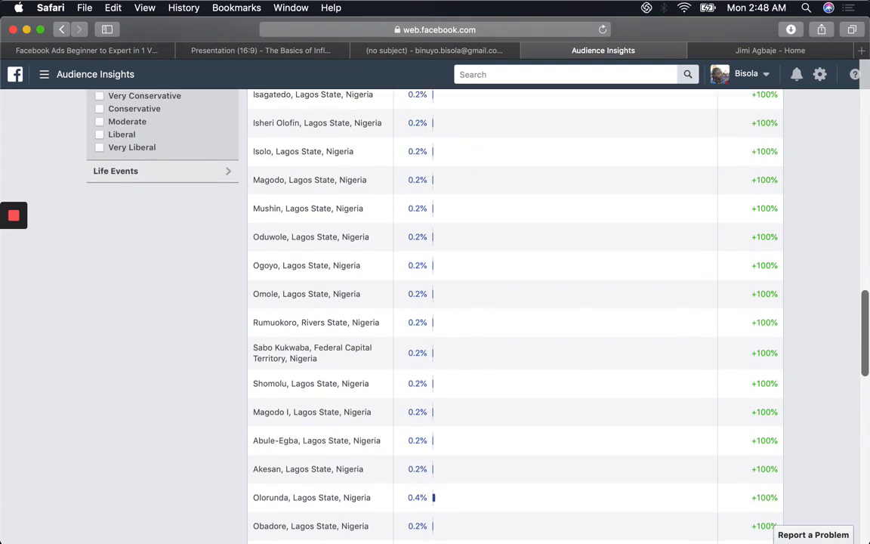
scroll(515, 318, "up", 15)
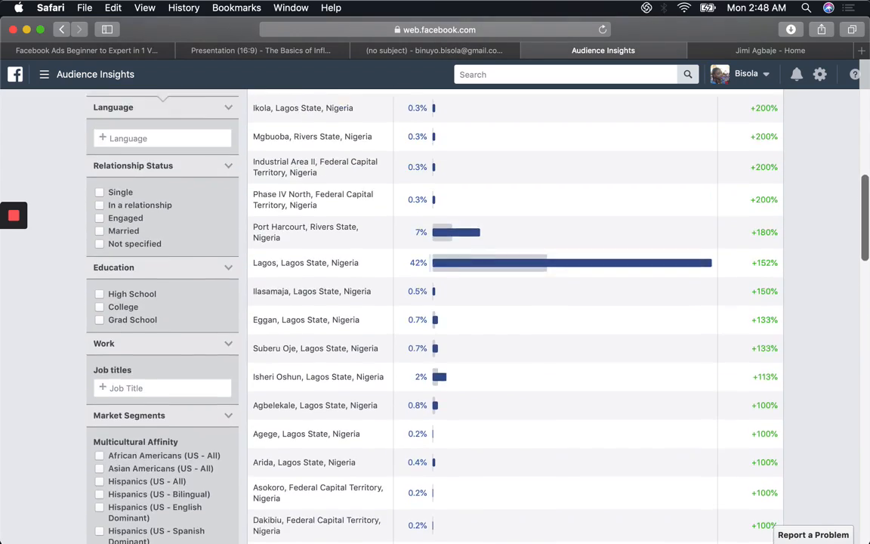
scroll(516, 317, "up", 15)
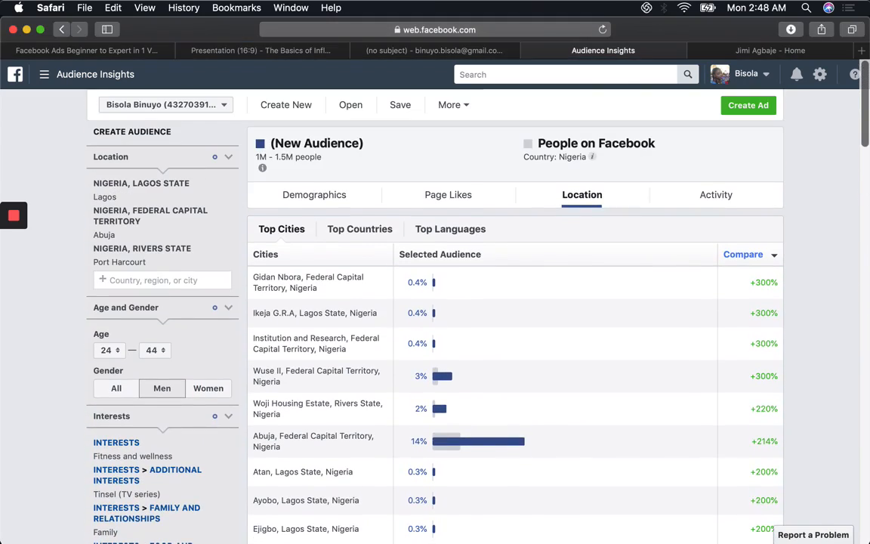
left_click(671, 194)
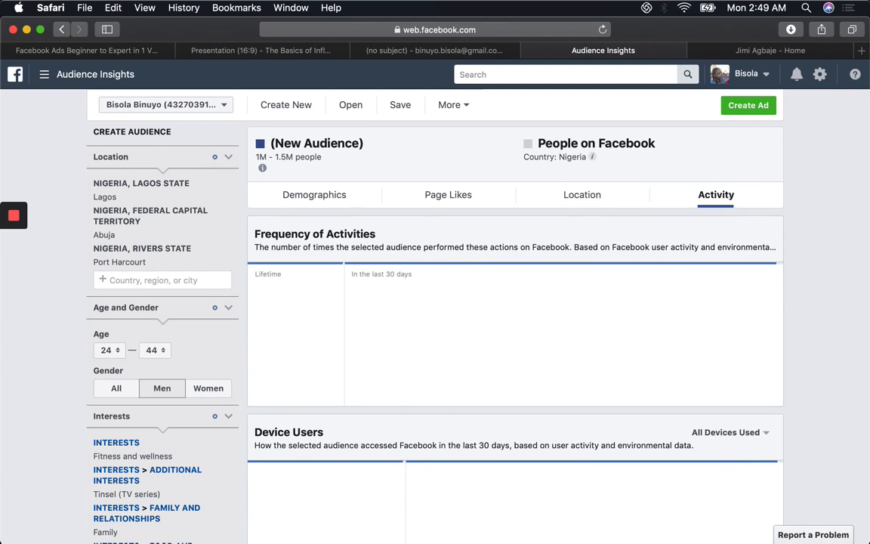
key("Down")
key("Down")
key("Down")
key("Down")
key("Down")
key("Down")
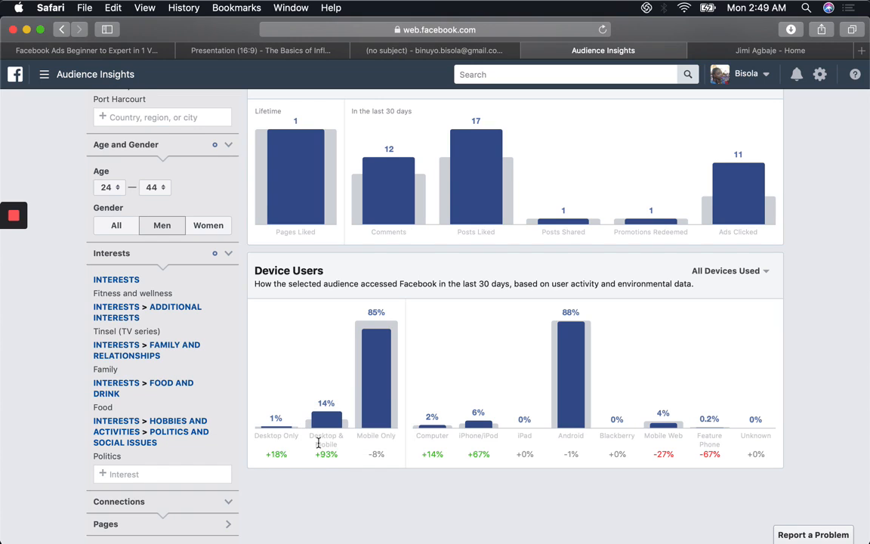
mouse_move(313, 381)
mouse_move(397, 393)
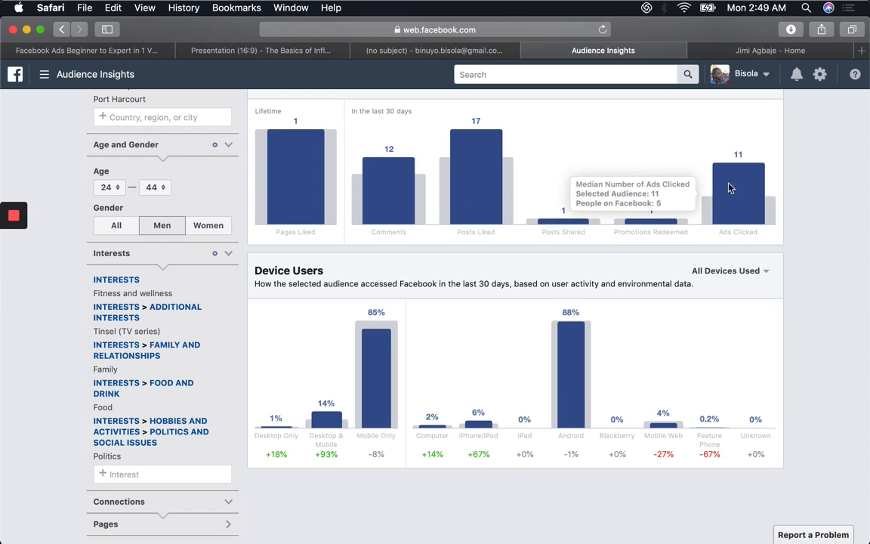
Step: Compare the audience's promotions redeemed, posts liked and comments with Facebook users in the Frequency of Activities chart
mouse_move(672, 229)
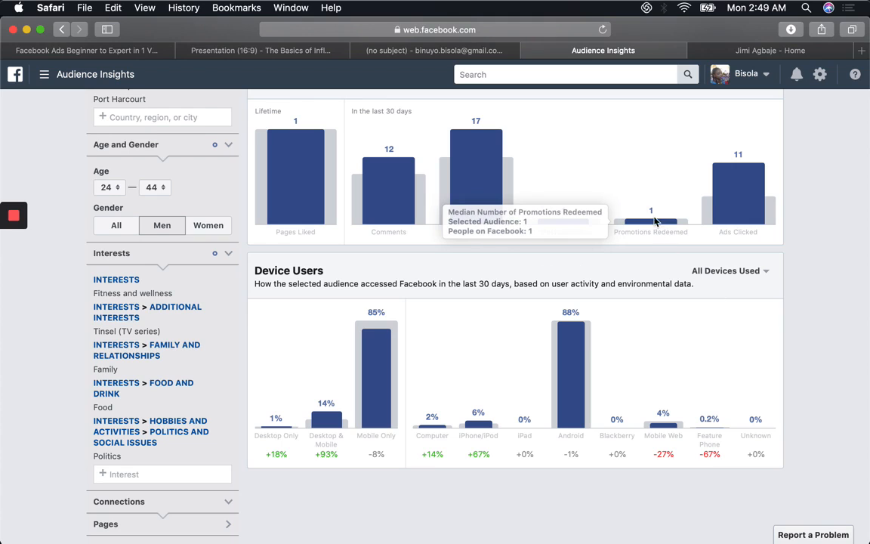
mouse_move(499, 196)
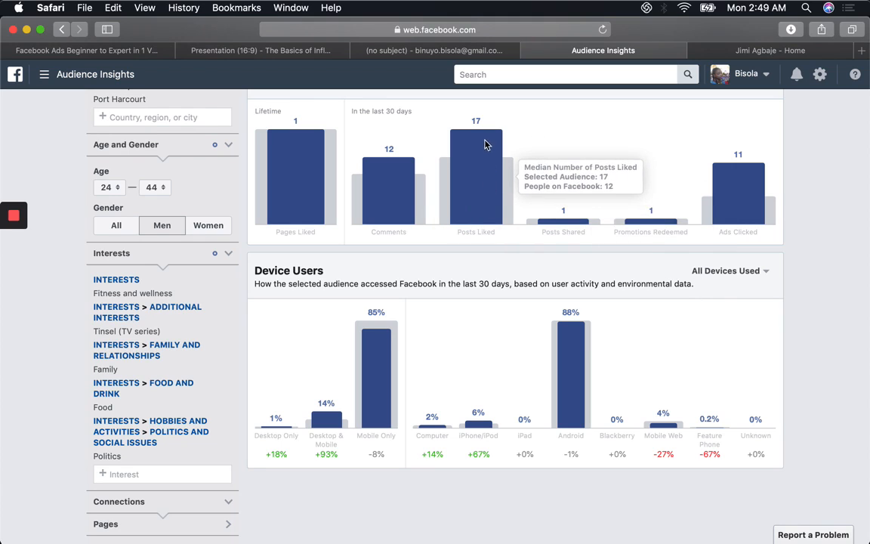
mouse_move(404, 196)
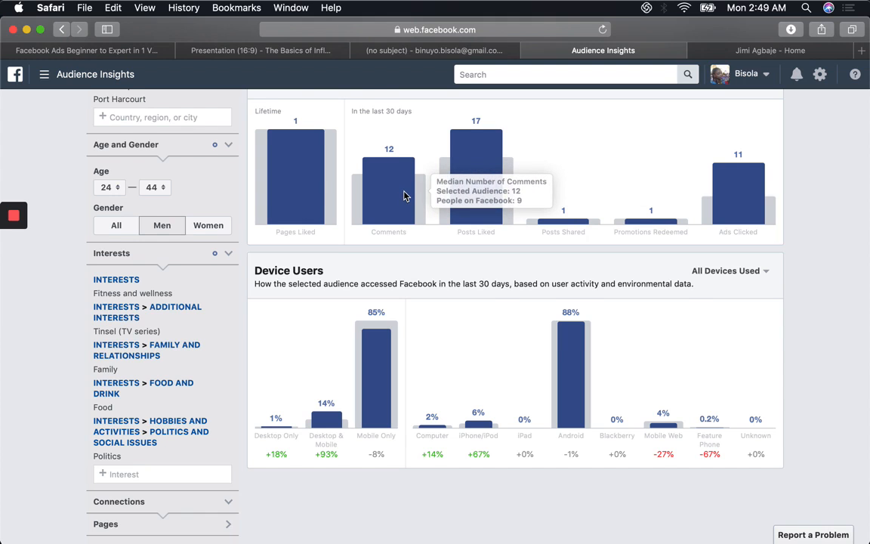
Step: Save the audience under the name "Fitness Naija group"
scroll(404, 195, "up", 5)
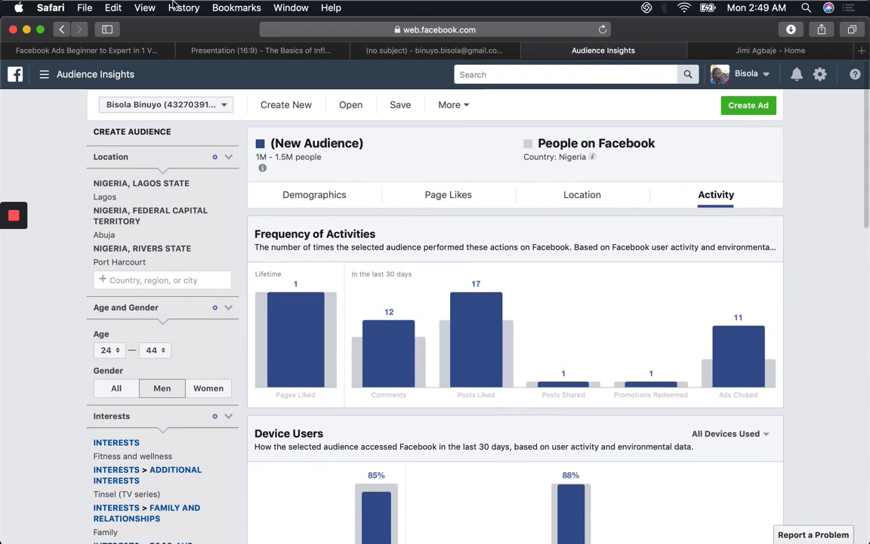
left_click(401, 106)
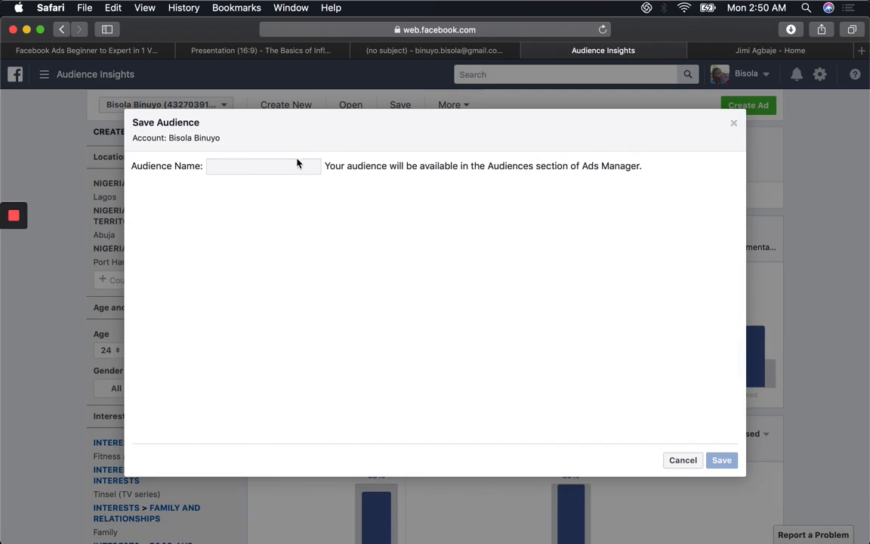
left_click(280, 167)
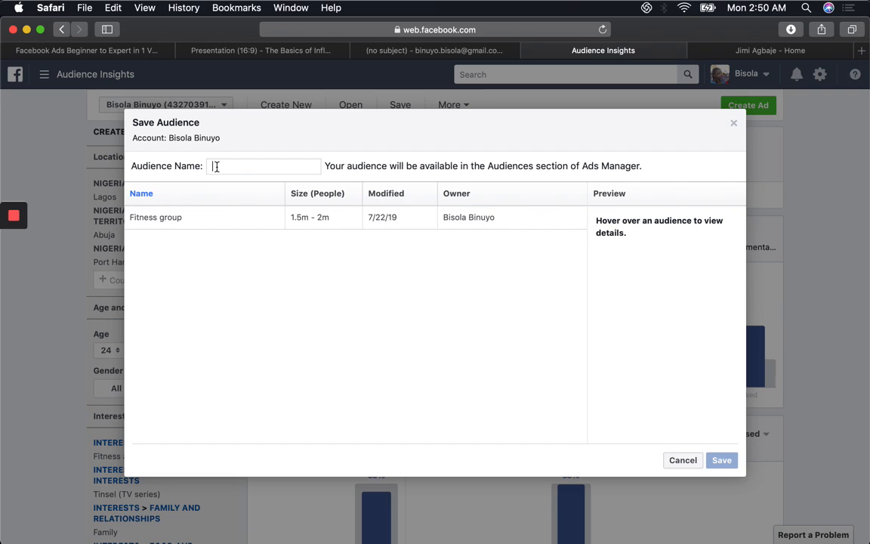
type("Fitness N")
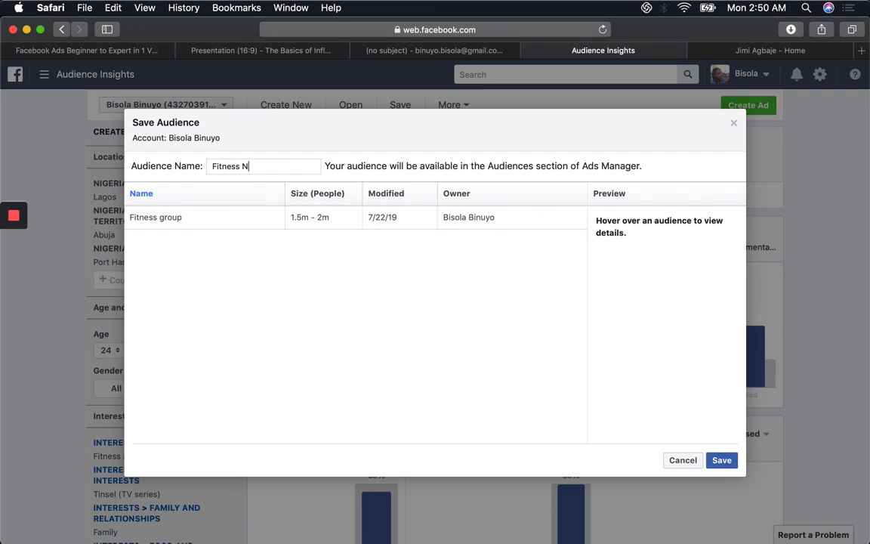
type("aija group")
left_click(722, 459)
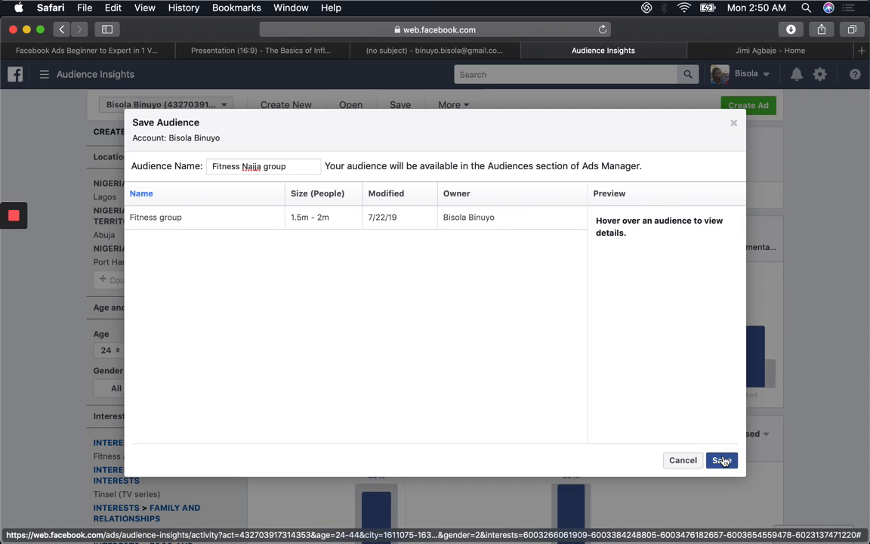
left_click(723, 460)
left_click(720, 461)
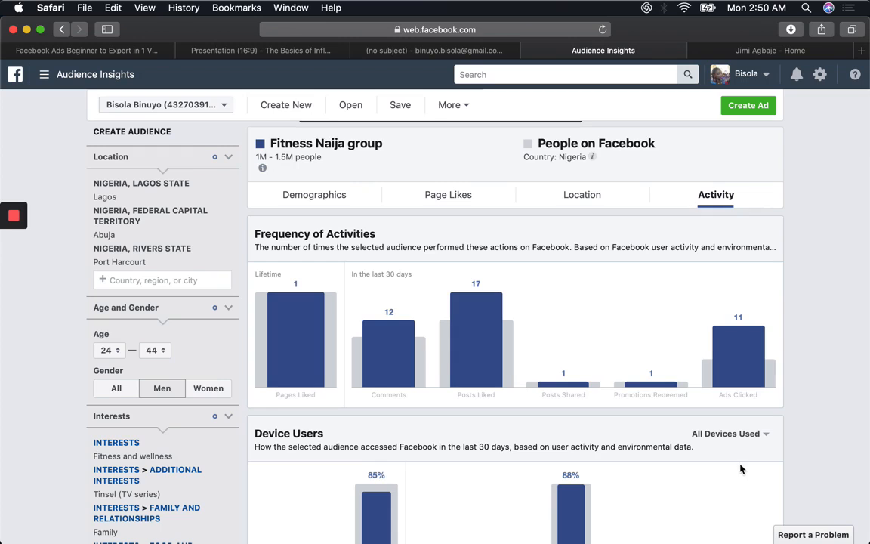
Step: Start creating an ad for the saved audience with the Ad Create Tool and wait for the campaign creation page
left_click(732, 106)
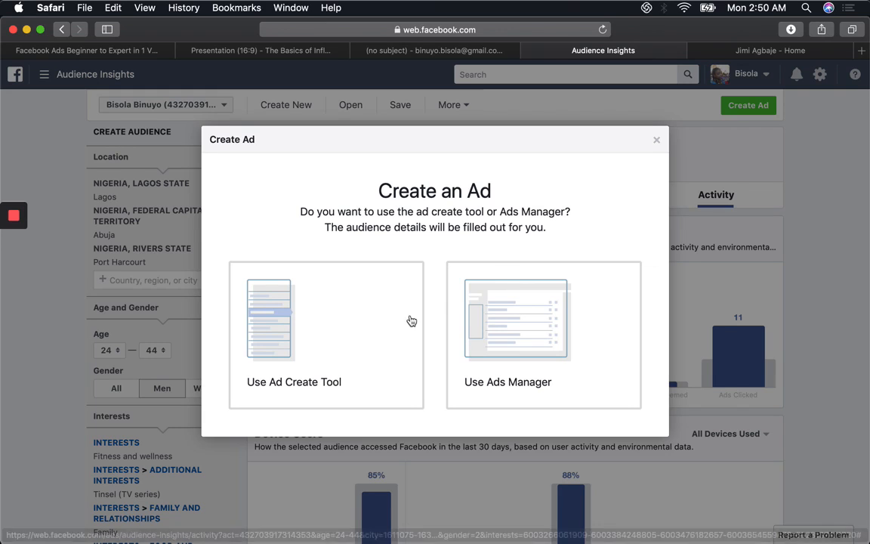
left_click(353, 346)
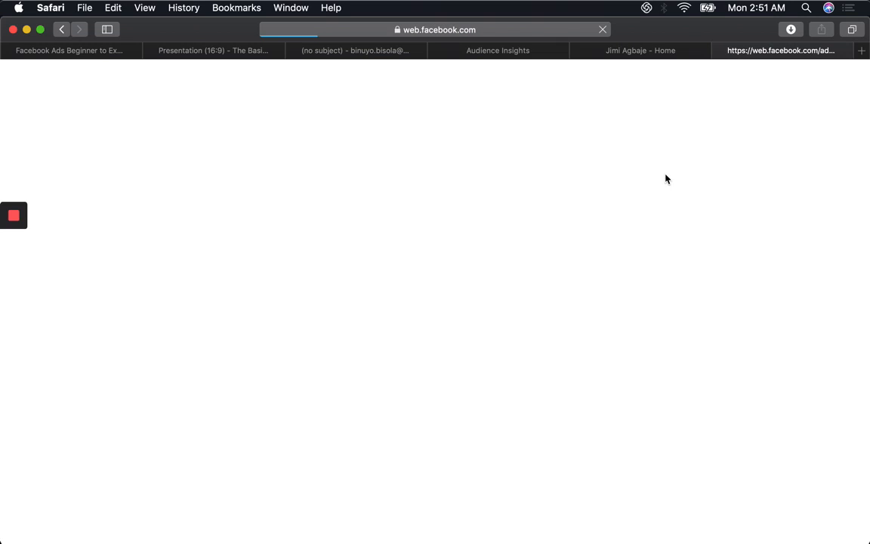
left_click(578, 50)
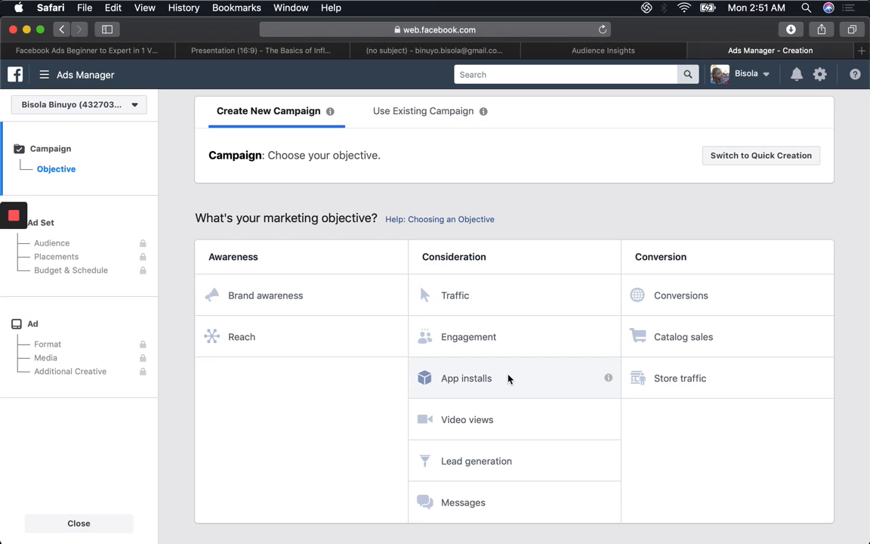
Step: Try the Brand awareness, Reach, Traffic and App installs marketing objectives and compare what each one offers
mouse_move(608, 380)
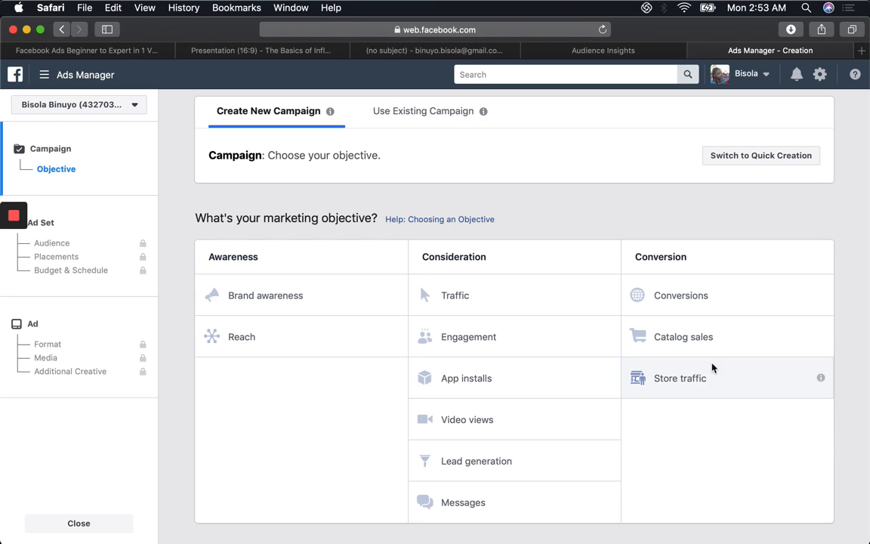
left_click(312, 303)
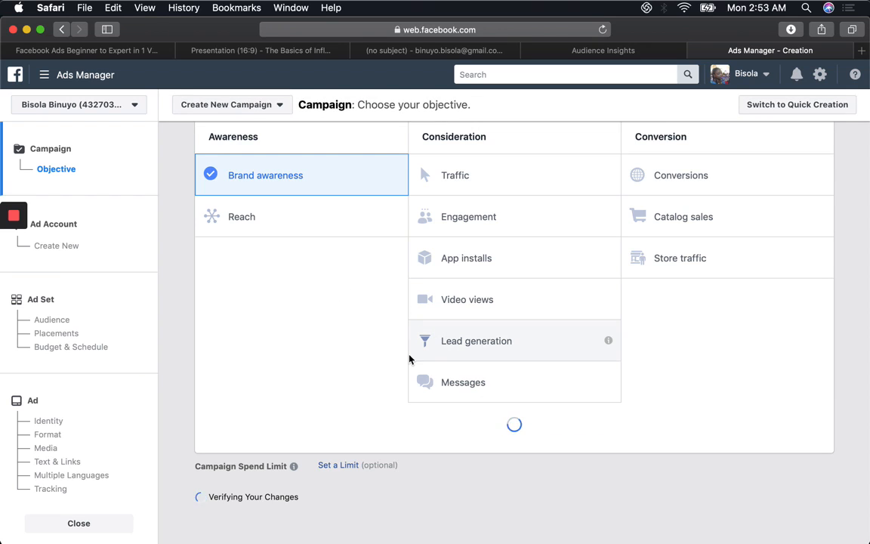
key("Down")
key("Down")
key("Down")
key("Up")
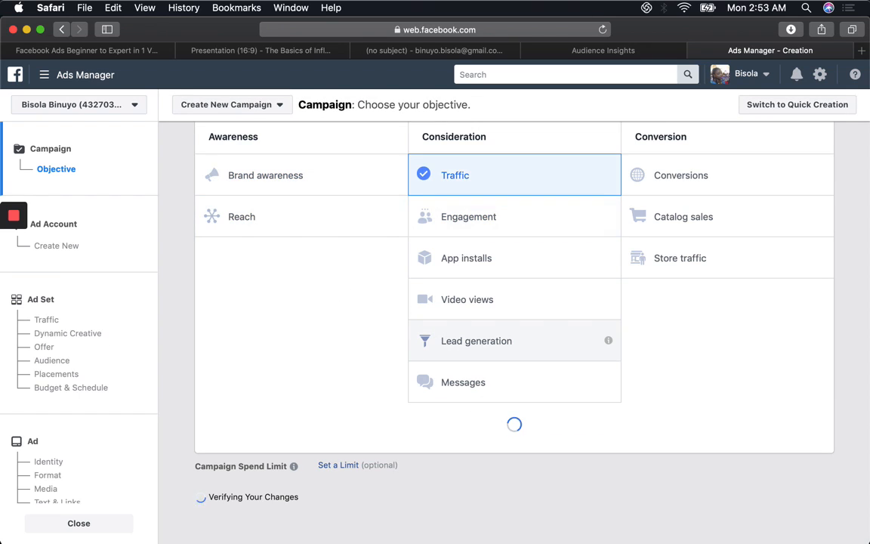
left_click(340, 185)
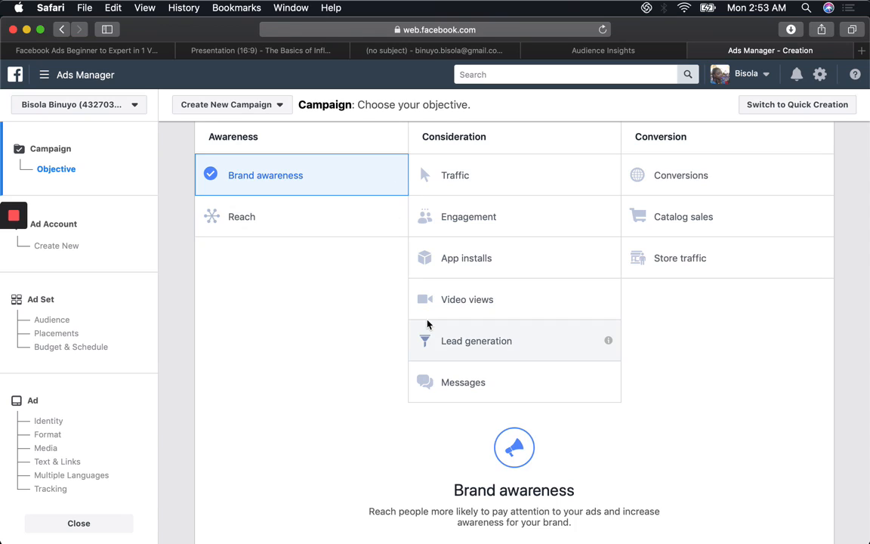
left_click(242, 217)
left_click(455, 175)
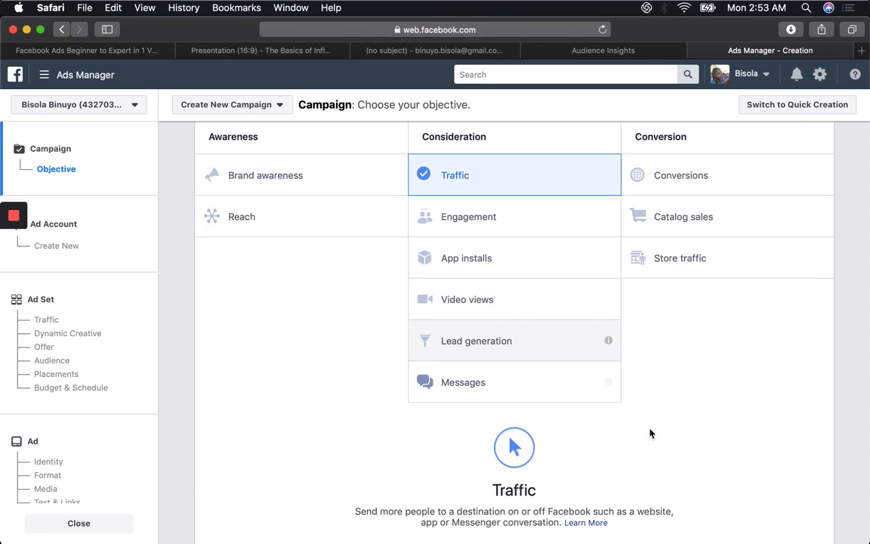
left_click(304, 176)
scroll(604, 438, "down", 2)
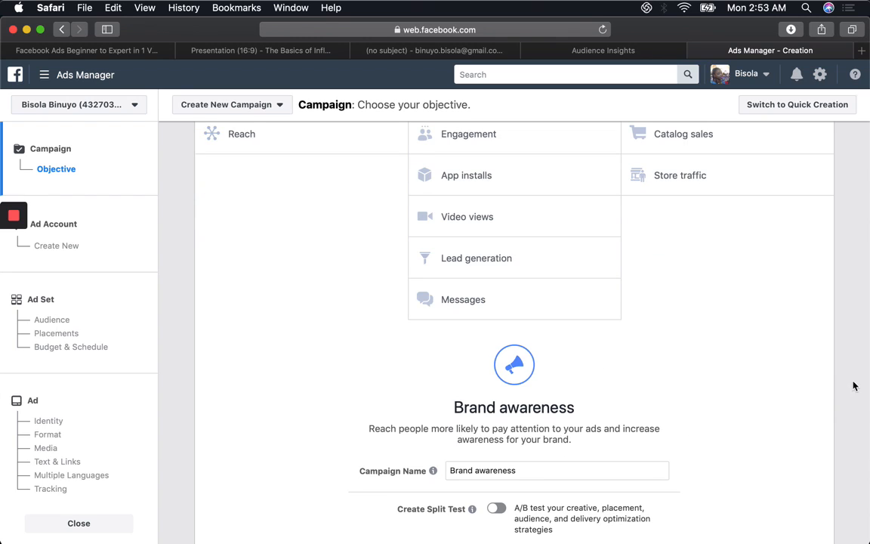
left_click(302, 136)
scroll(340, 143, "up", 1)
left_click(454, 143)
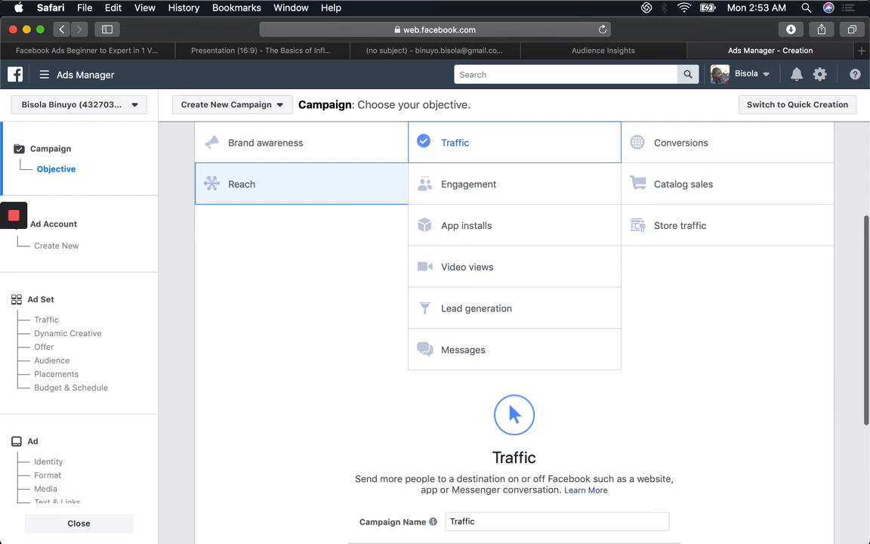
left_click(467, 225)
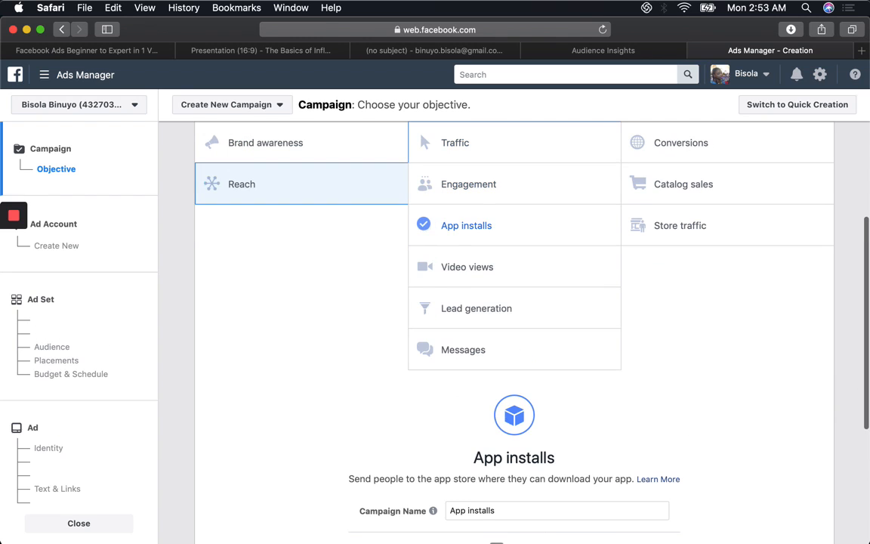
Step: Choose Brand awareness as the campaign objective and name the campaign "Brand awareness for my fitness company"
left_click(349, 151)
scroll(470, 519, "down", 1)
left_click(530, 474)
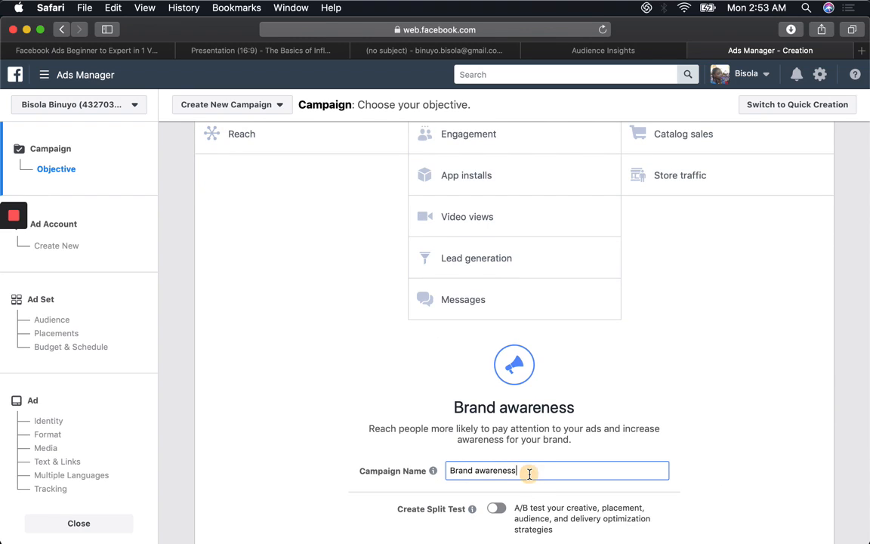
type("for my fitness company")
left_click(684, 505)
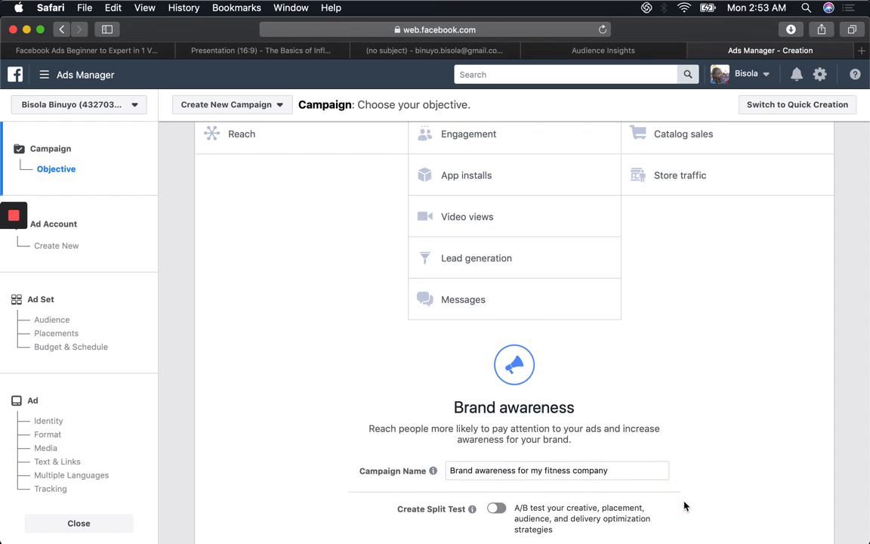
Step: Set up the ad account with Nigeria, Nigerian Naira and the America/Los_Angeles time zone, and continue to the ad set
scroll(684, 506, "down", 3)
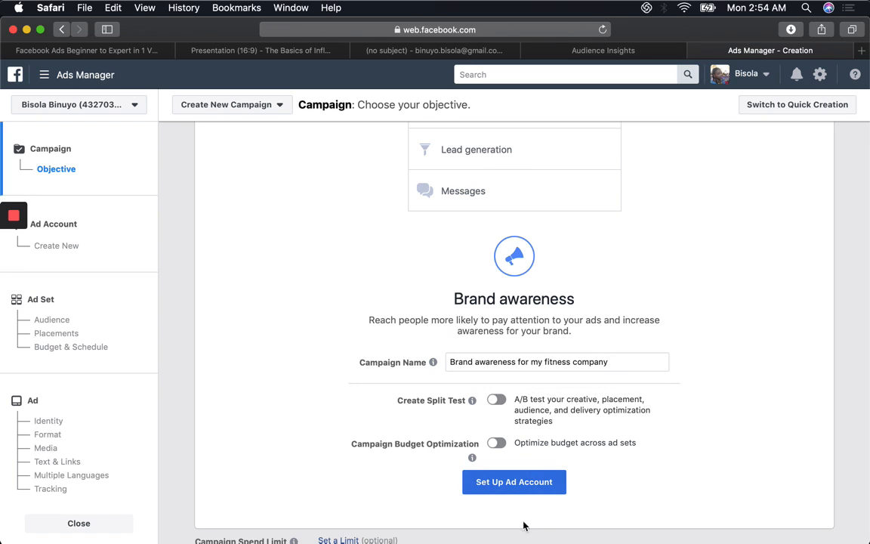
left_click(512, 482)
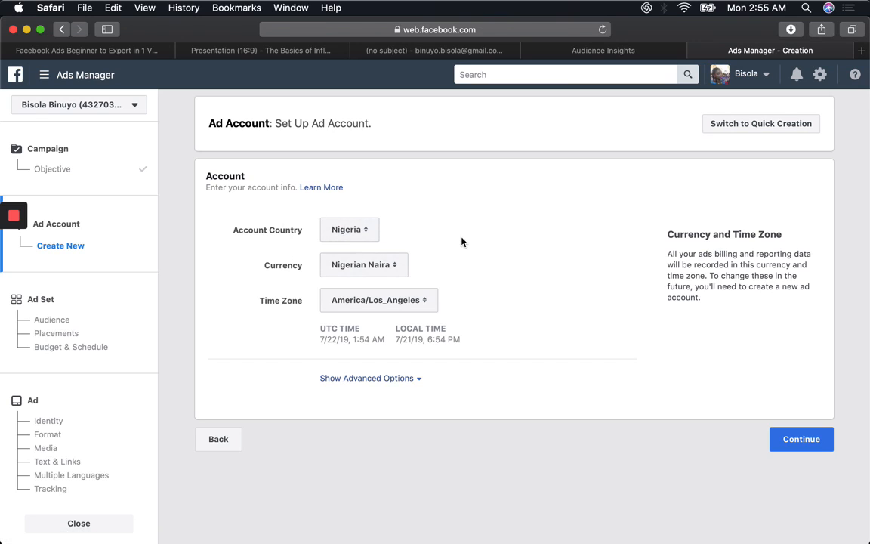
left_click(429, 303)
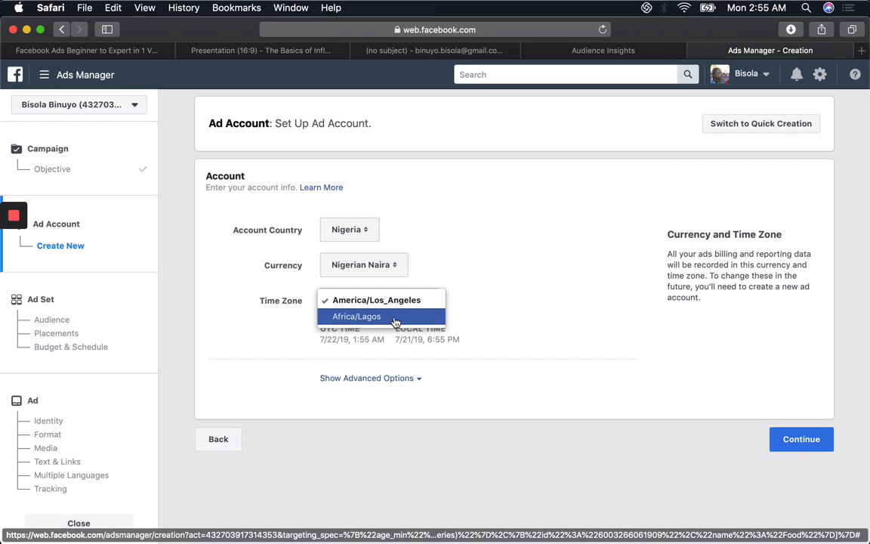
left_click(796, 442)
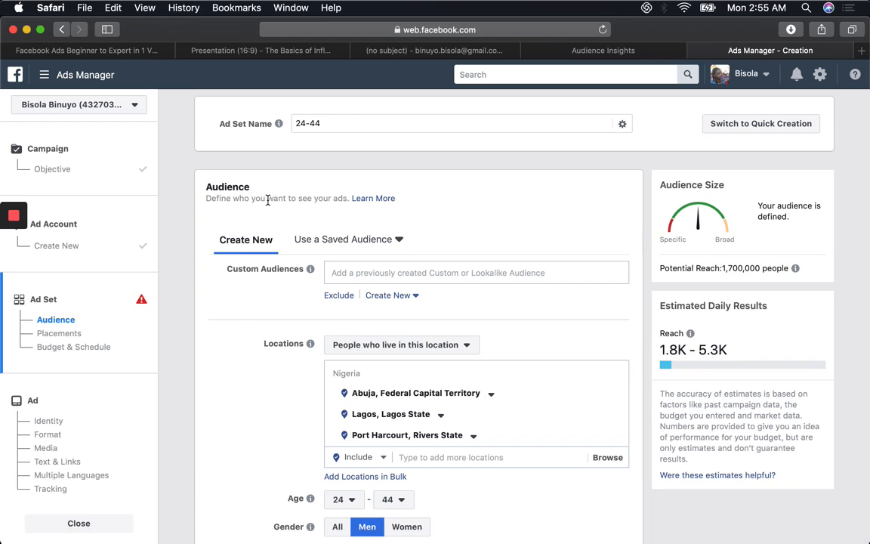
Step: Apply the saved audience "Fitness Naija group" to the ad set and review its location, interests, age and gender
left_click(342, 272)
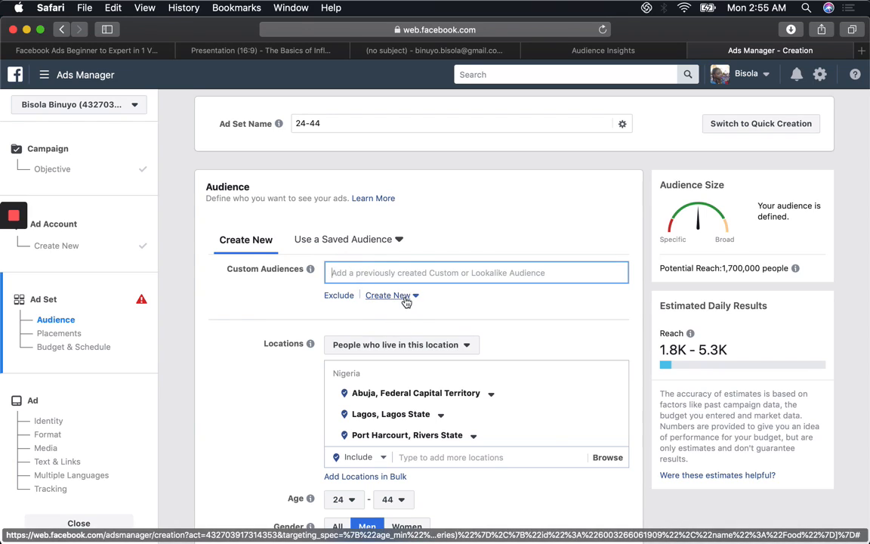
left_click(349, 241)
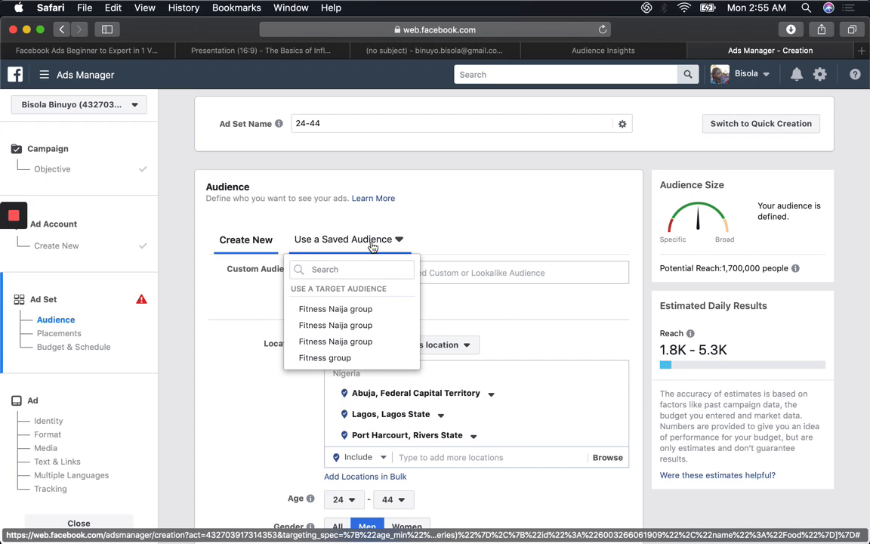
left_click(358, 317)
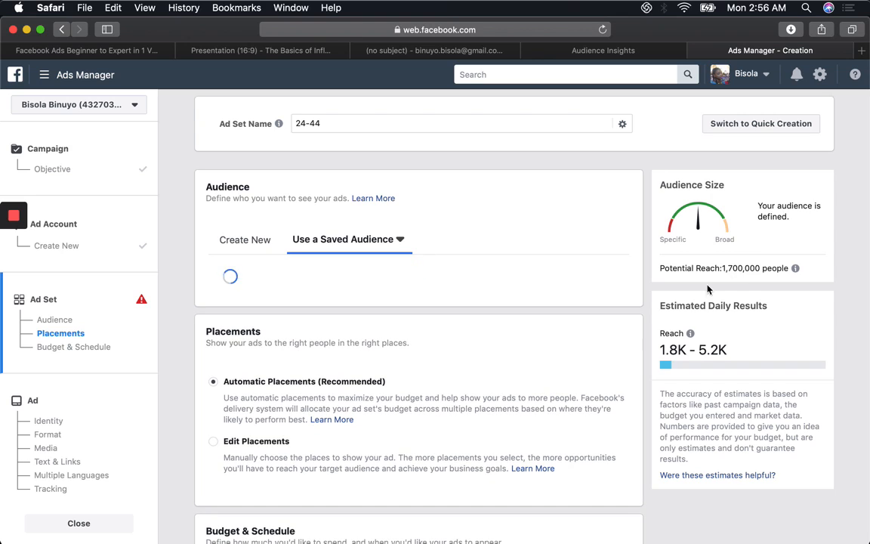
left_click(706, 517)
scroll(708, 519, "down", 3)
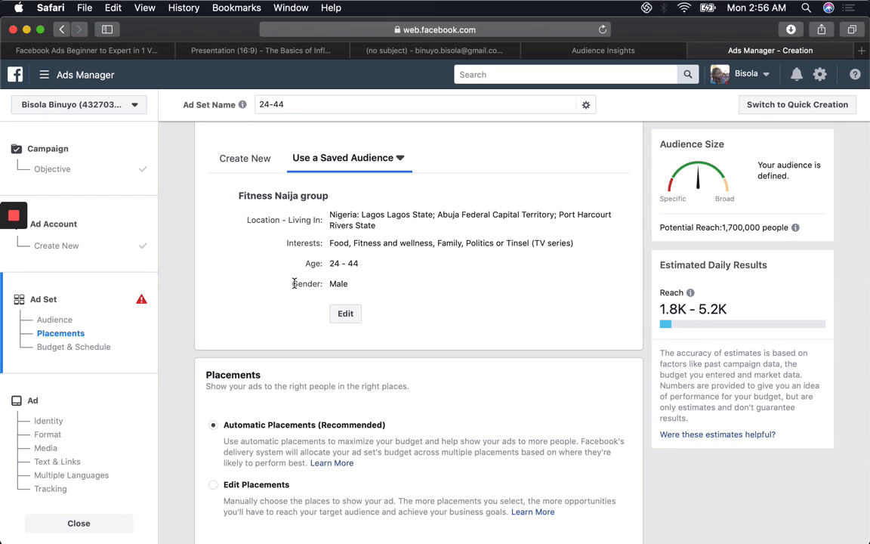
triple_click(641, 484)
left_click(670, 496)
left_click_drag(254, 452, 196, 457)
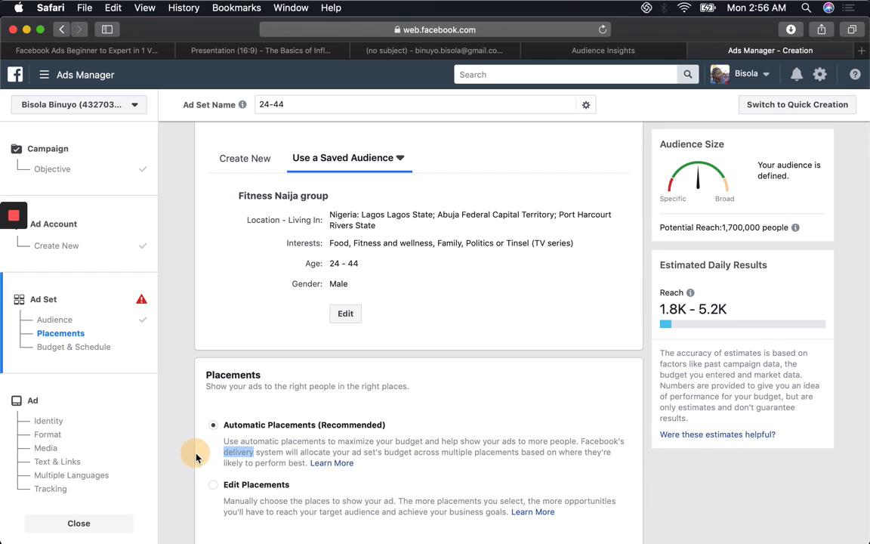
Step: Switch the ad set from automatic placements to manually edited placements
scroll(197, 457, "down", 4)
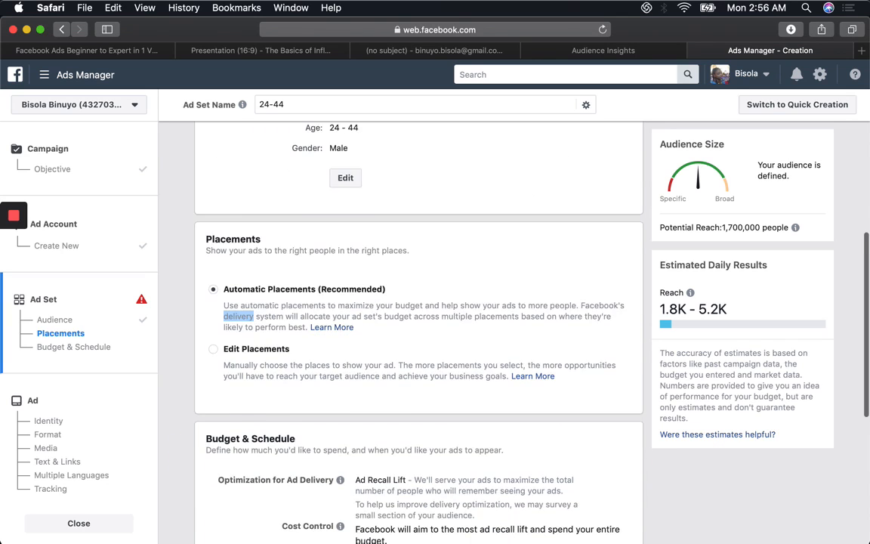
scroll(189, 458, "down", 1)
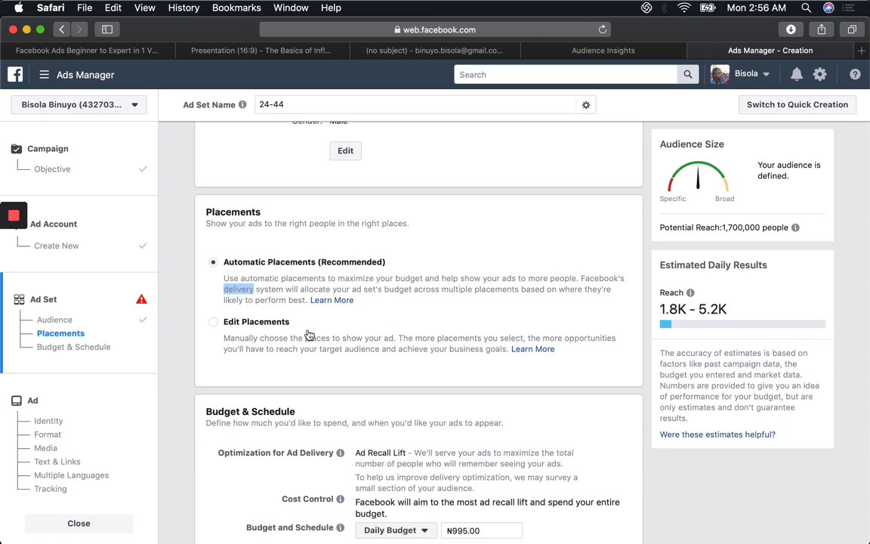
left_click(214, 323)
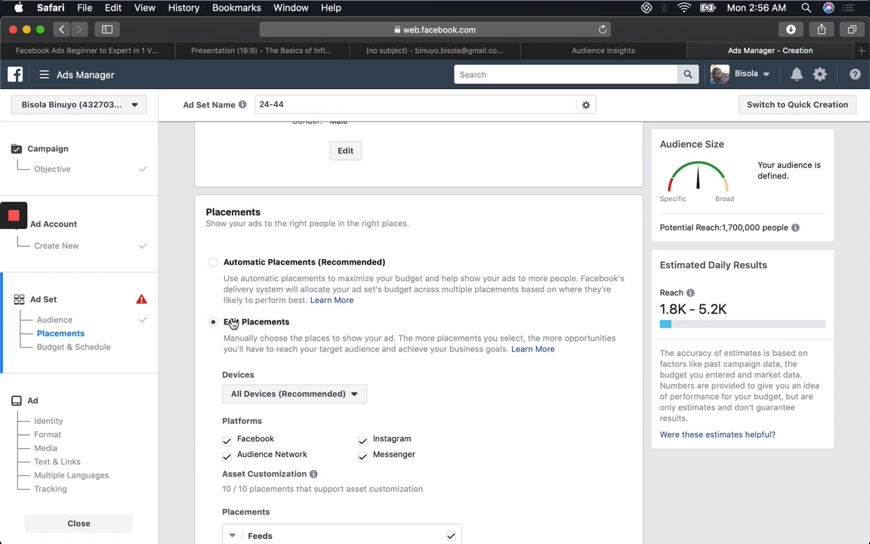
Step: Examine the platforms and the feed, story, in-stream, message, contextual and app placements available for the ad set
scroll(249, 393, "down", 5)
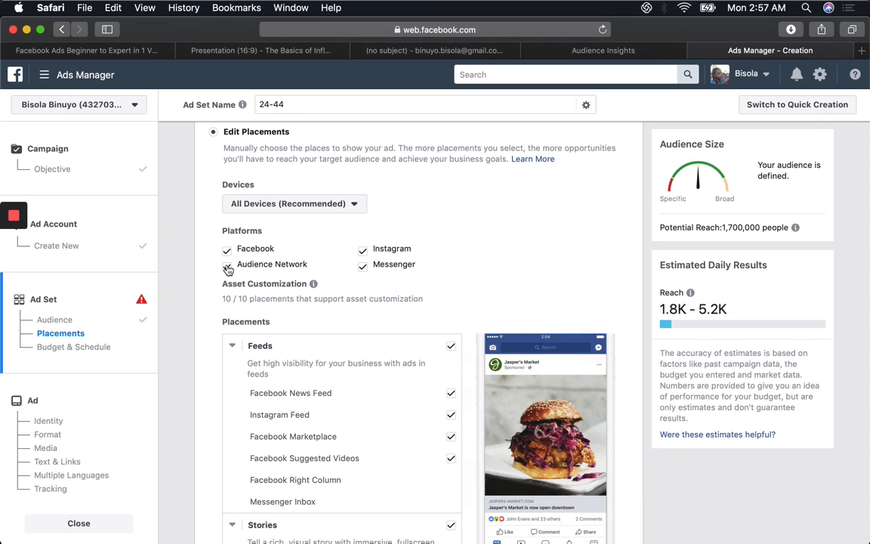
scroll(257, 235, "down", 5)
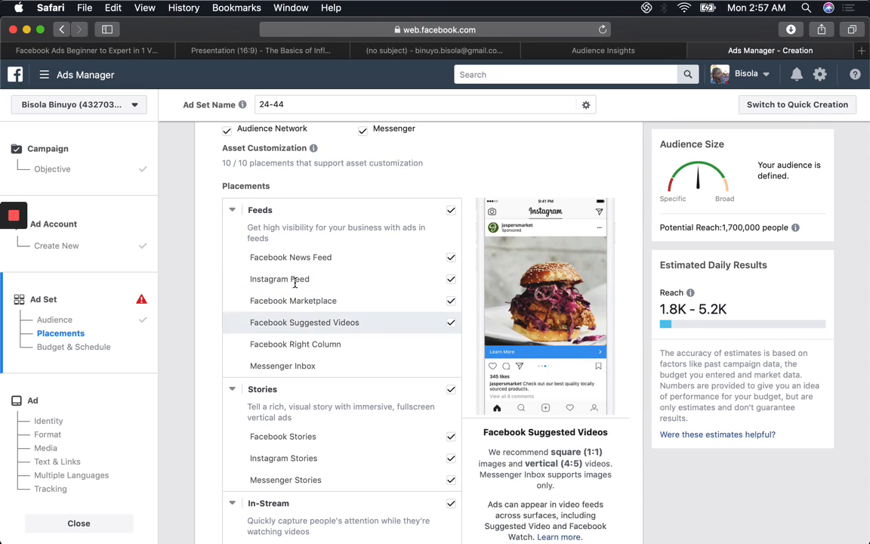
scroll(304, 254, "down", 1)
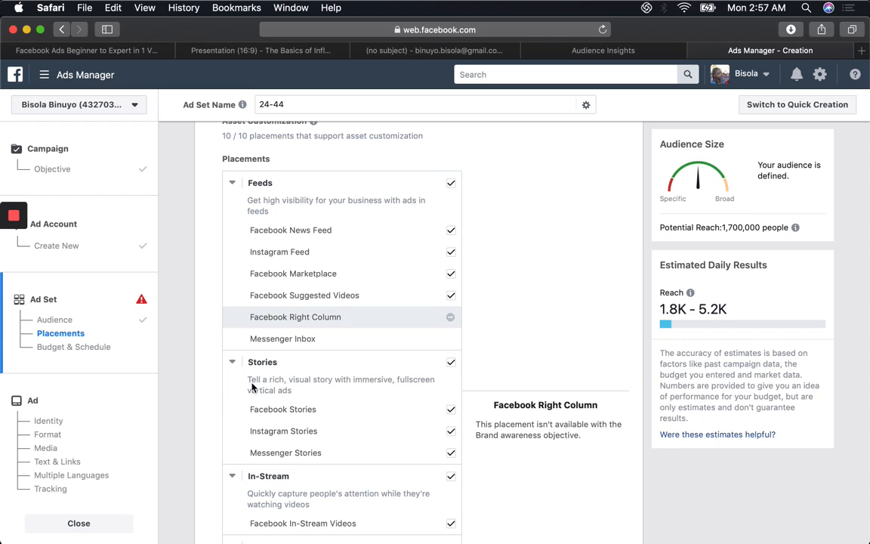
scroll(367, 334, "down", 1)
scroll(329, 321, "down", 2)
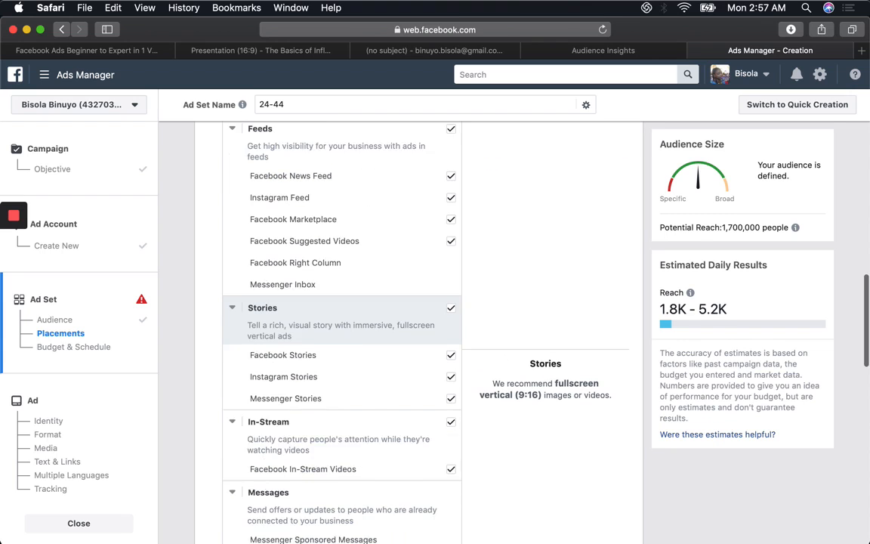
scroll(340, 330, "down", 4)
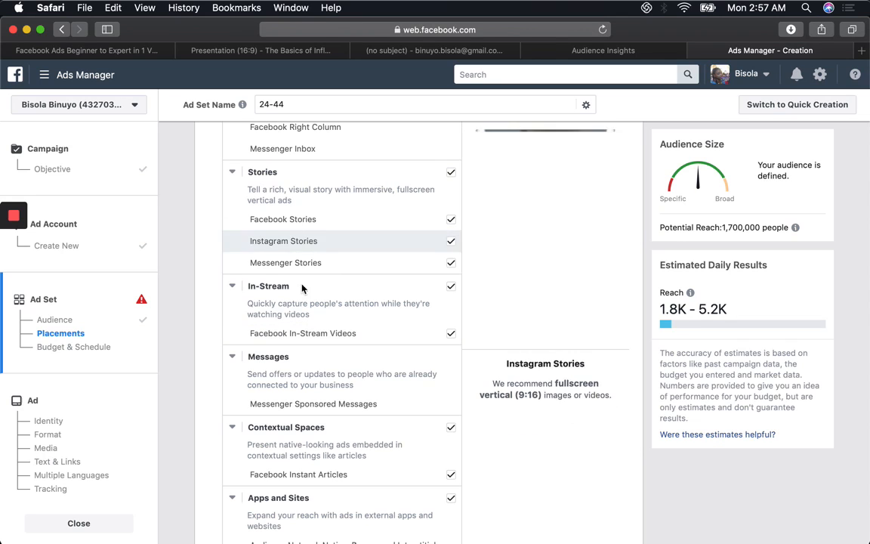
scroll(320, 370, "down", 2)
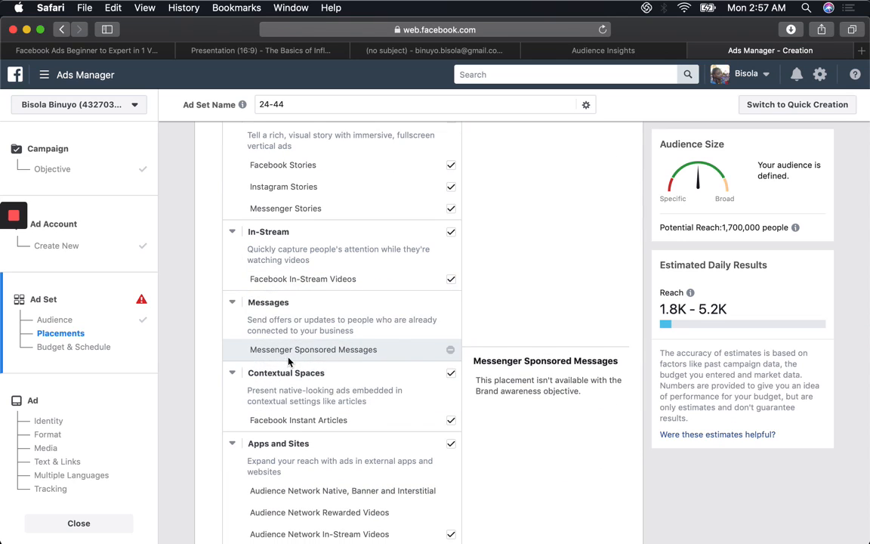
scroll(349, 353, "down", 5)
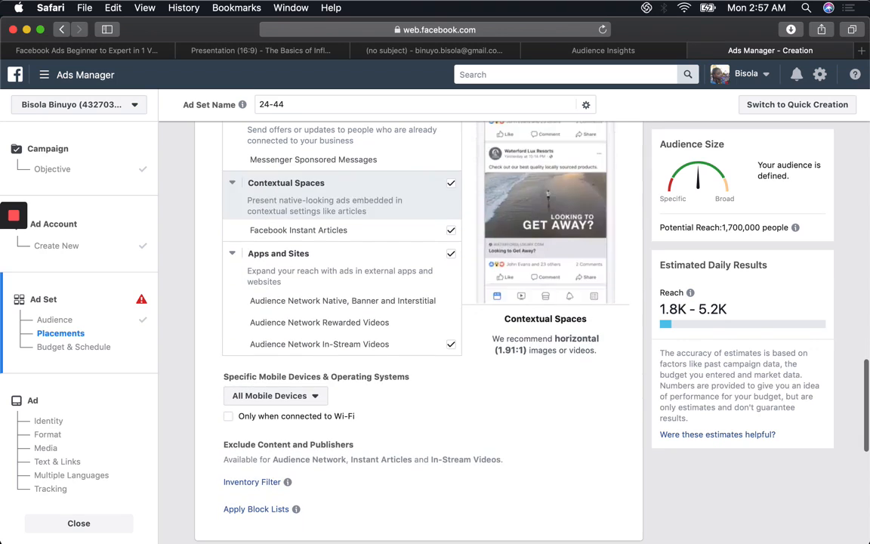
Step: Try limiting the ad set to Android Devices Only and restore All Mobile Devices
left_click(314, 400)
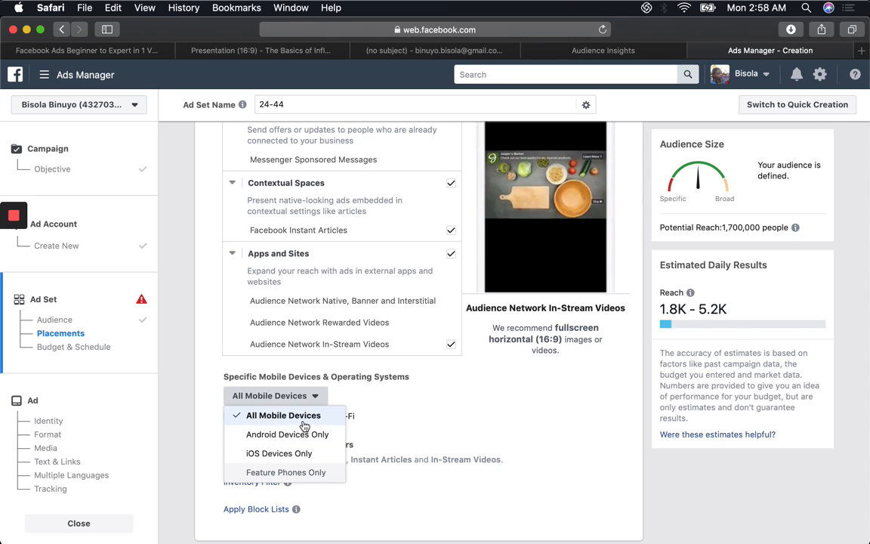
left_click(307, 435)
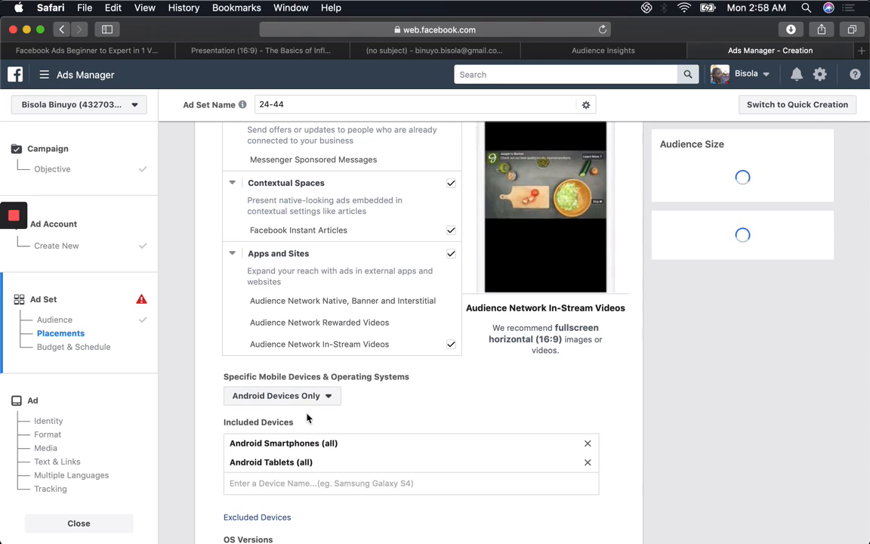
left_click(325, 398)
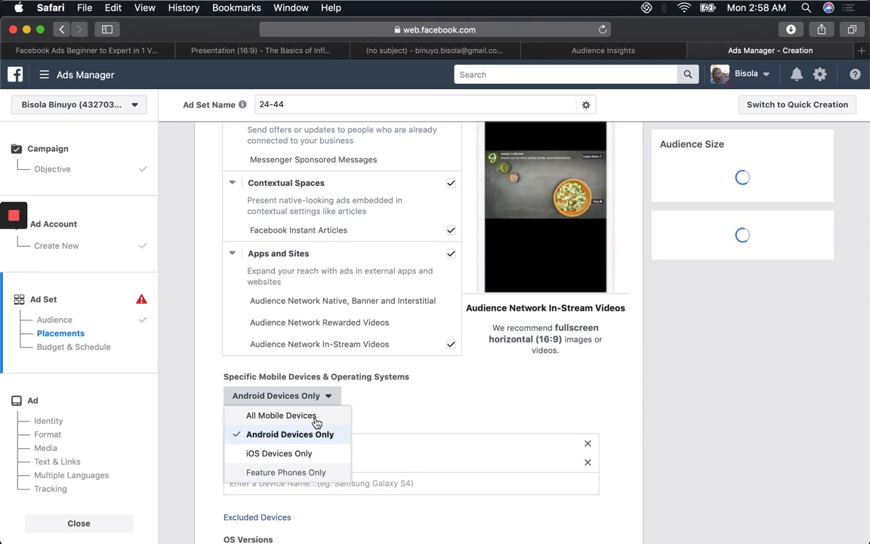
left_click(315, 417)
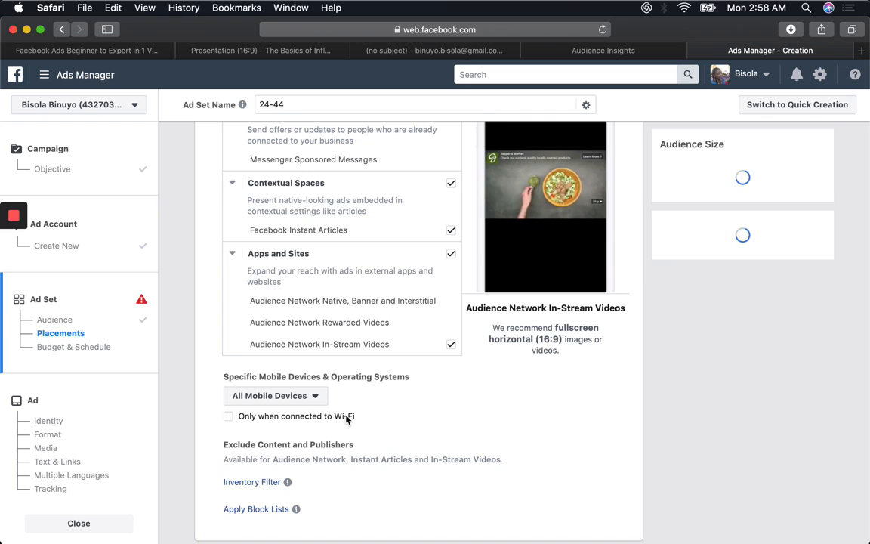
left_click(306, 396)
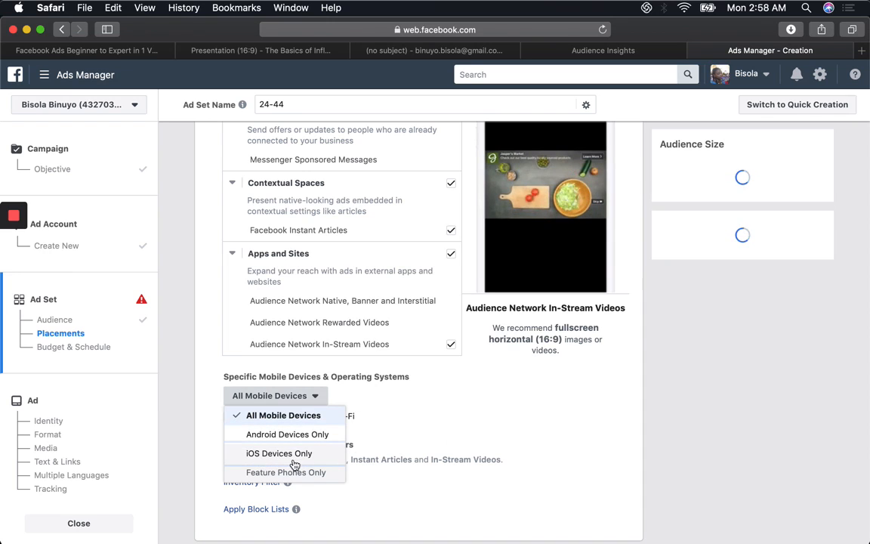
left_click(537, 518)
Step: Schedule the ad set with a start date of Jul 21, 2019 and an end date of Aug 21, 2019, and continue to the ad
scroll(536, 506, "down", 1)
scroll(168, 286, "down", 5)
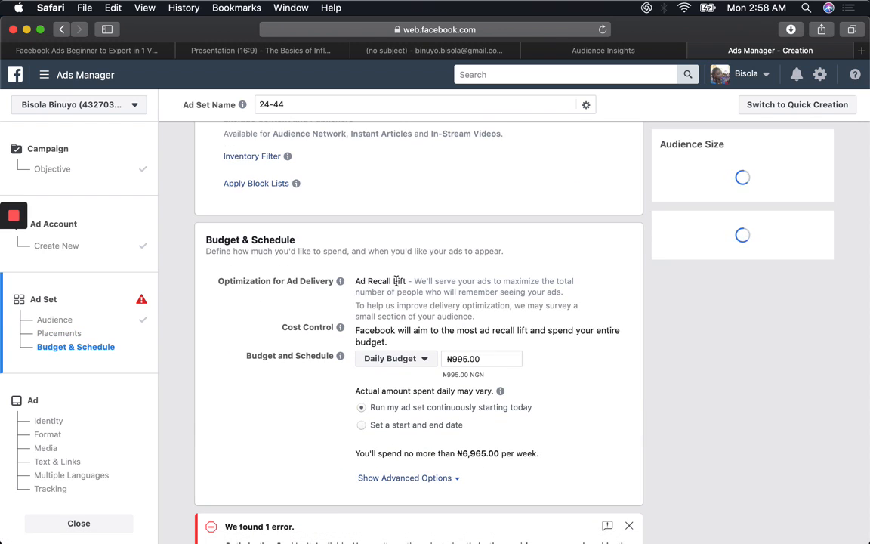
left_click(500, 358)
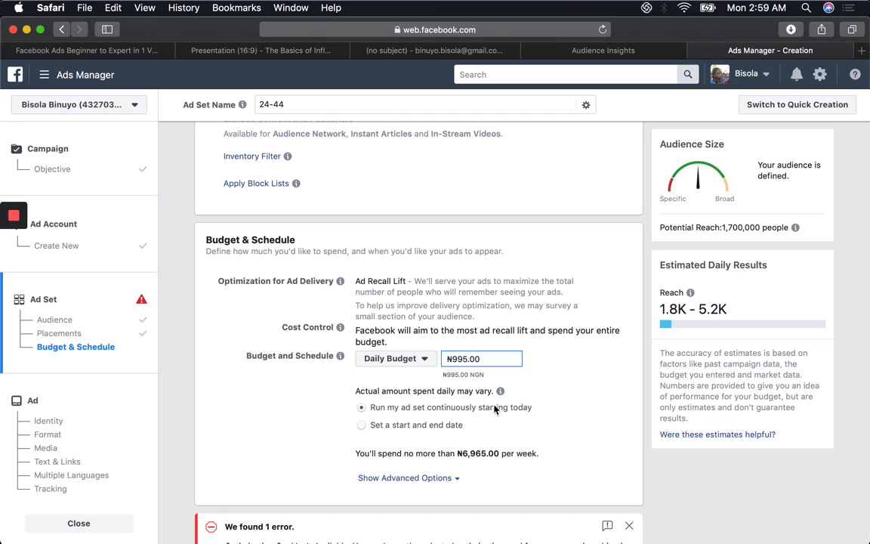
left_click(361, 425)
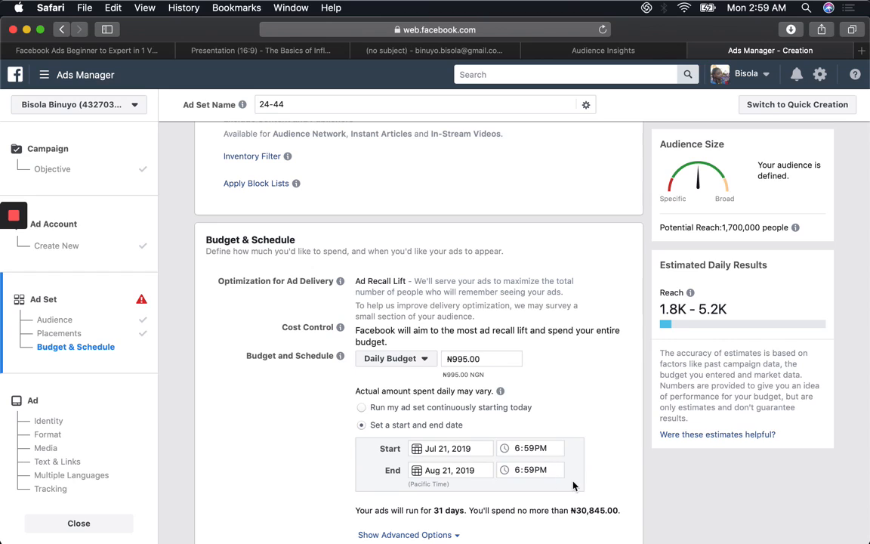
scroll(659, 505, "down", 5)
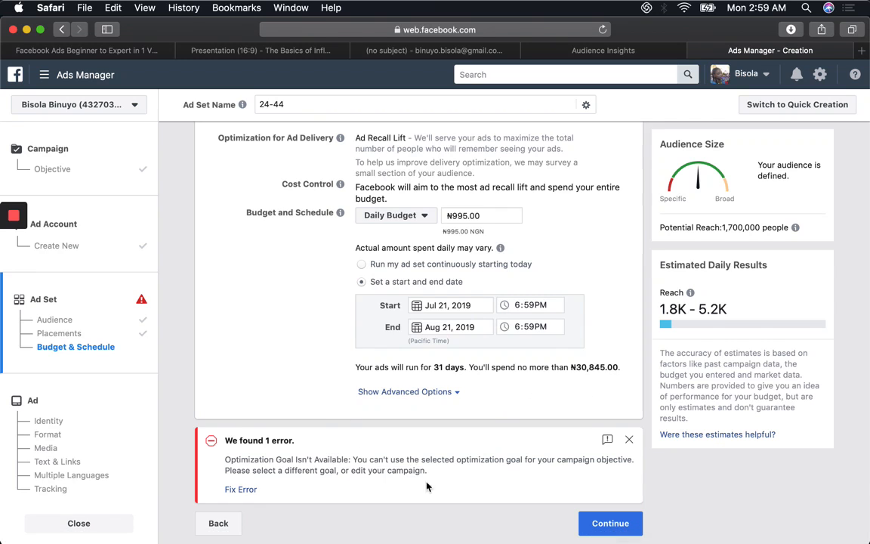
left_click(584, 524)
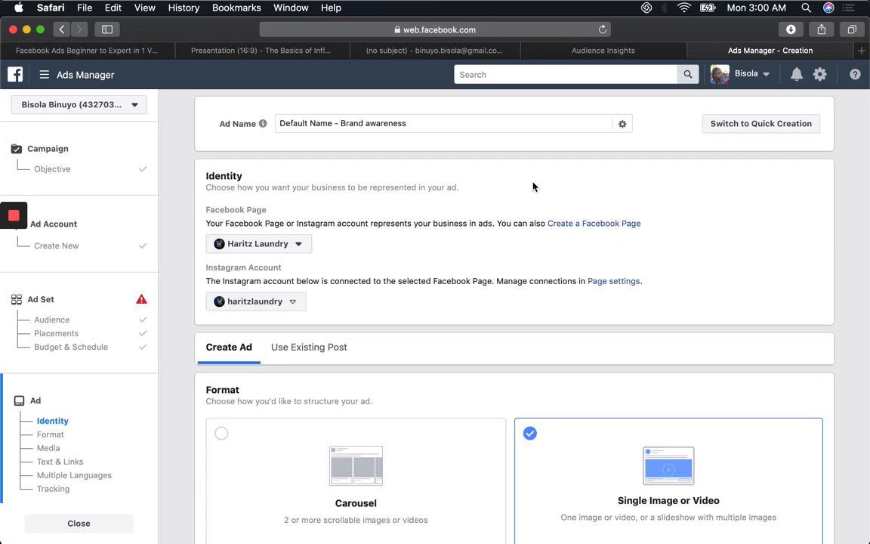
Step: Check which Facebook Pages are available to represent the business in the ad, keeping Haritz Laundry
left_click(300, 245)
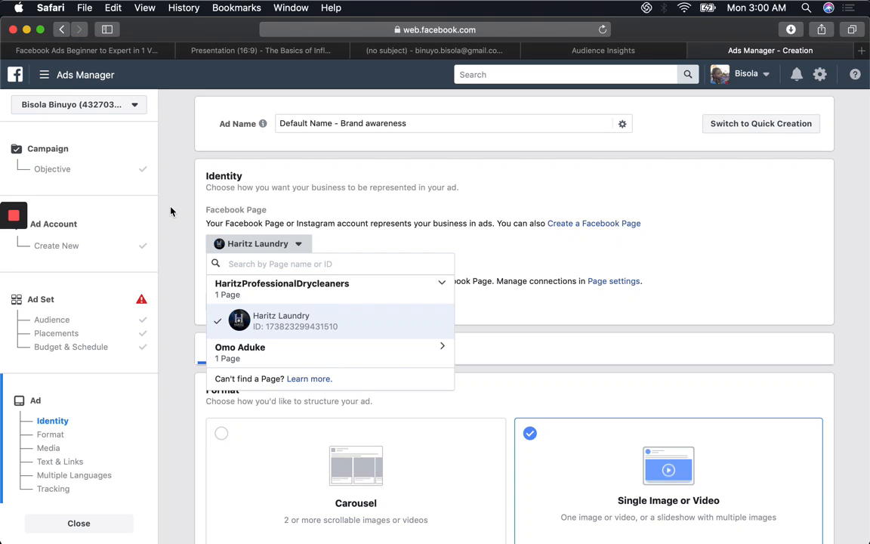
left_click(511, 316)
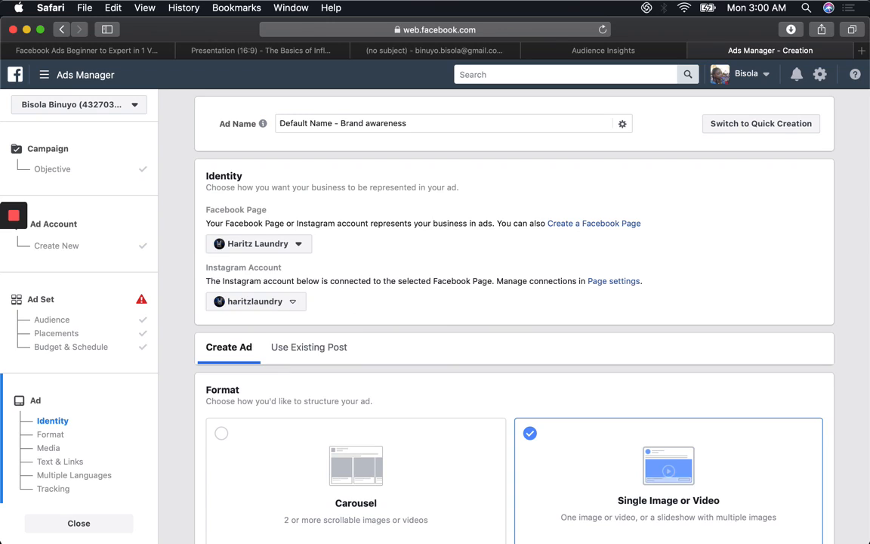
left_click(258, 243)
left_click(508, 355)
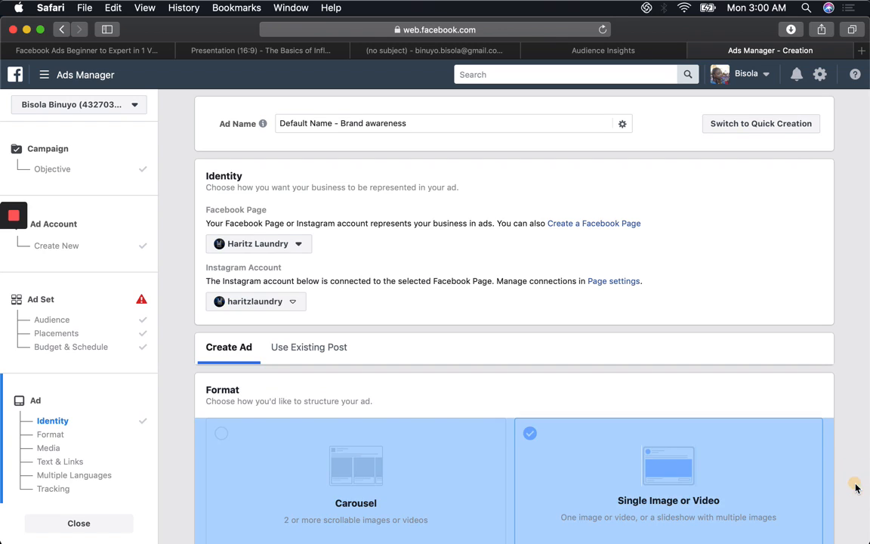
Step: Review the ad's format and media, and clear its existing primary text
scroll(856, 488, "down", 1)
scroll(514, 317, "down", 5)
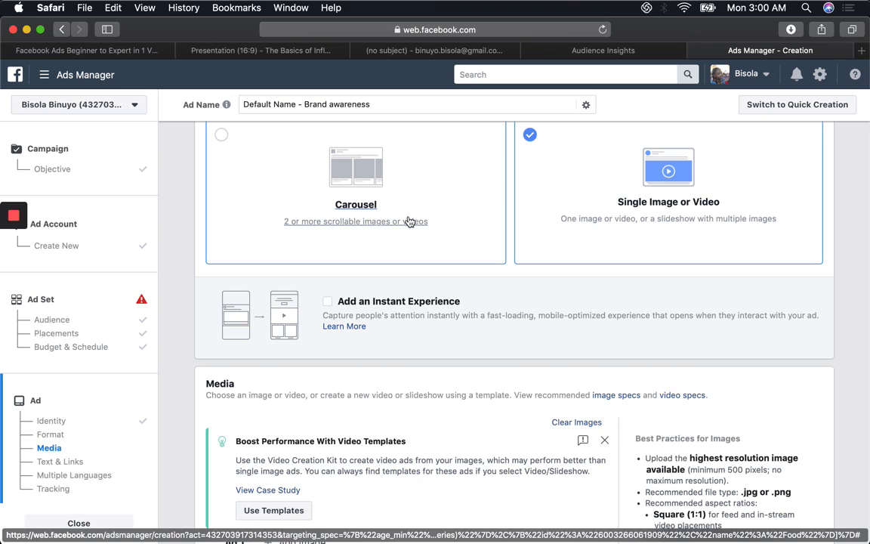
scroll(408, 221, "down", 8)
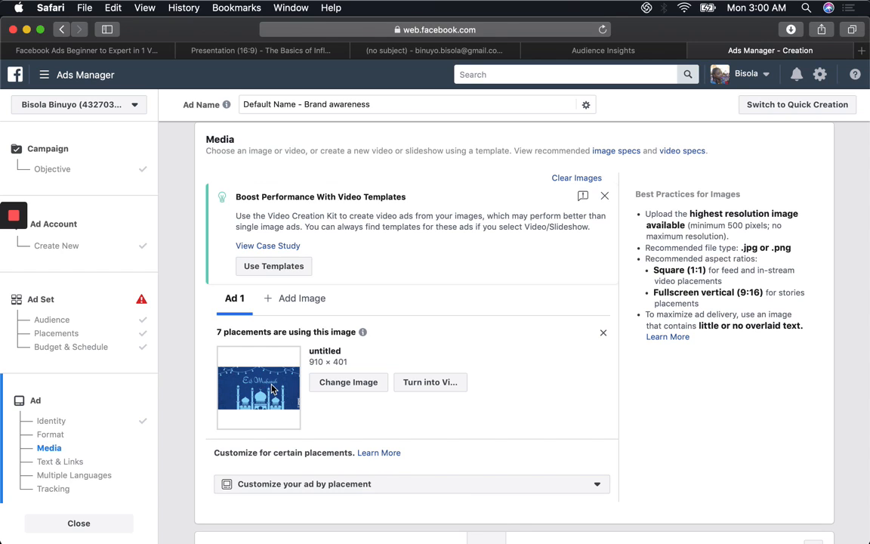
scroll(274, 390, "down", 5)
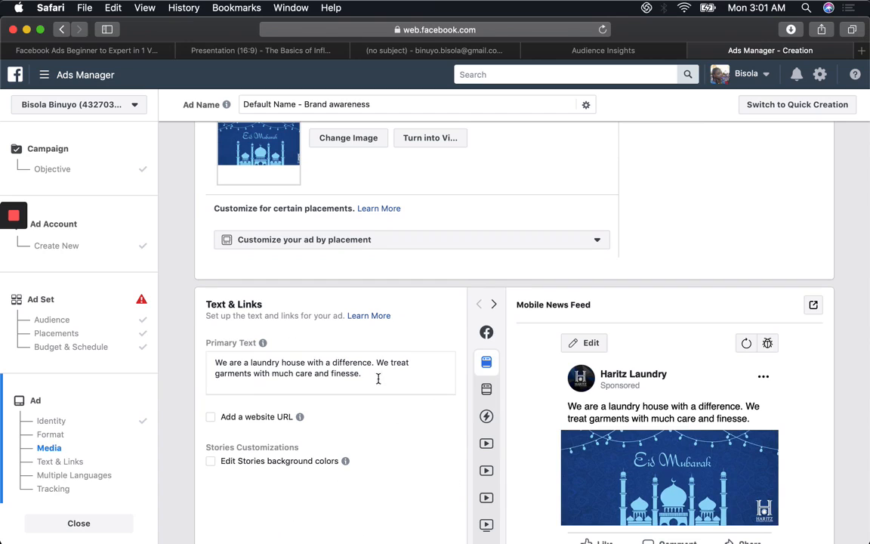
left_click(370, 380)
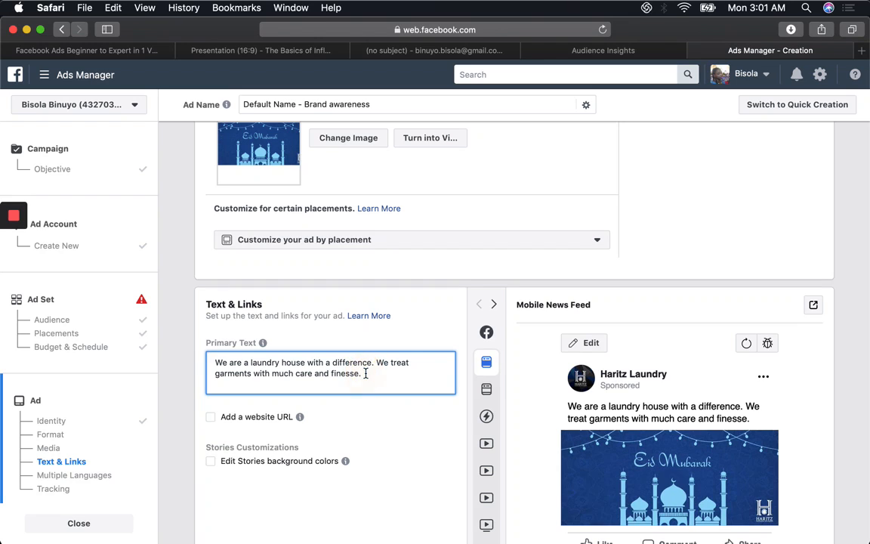
left_click_drag(364, 374, 238, 365)
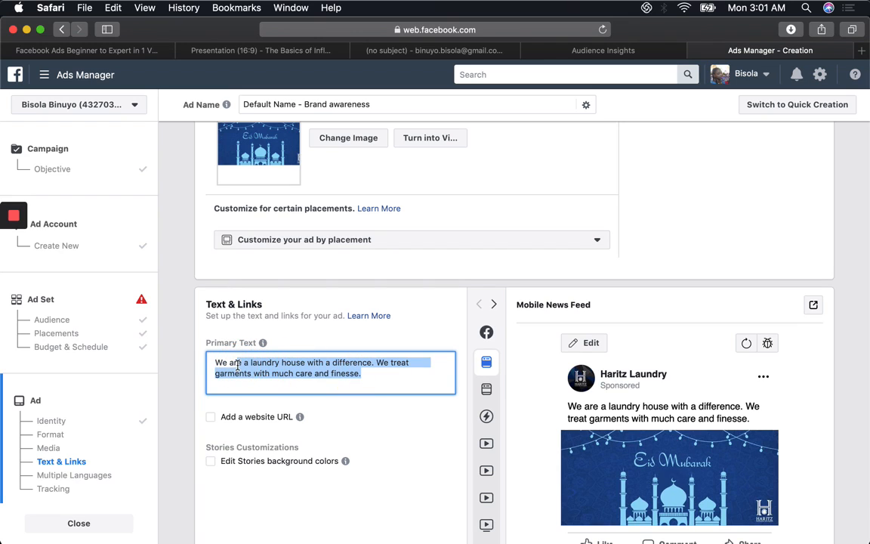
key("BackSpace")
key("BackSpace")
key("BackSpace")
key("BackSpace")
key("BackSpace")
key("BackSpace")
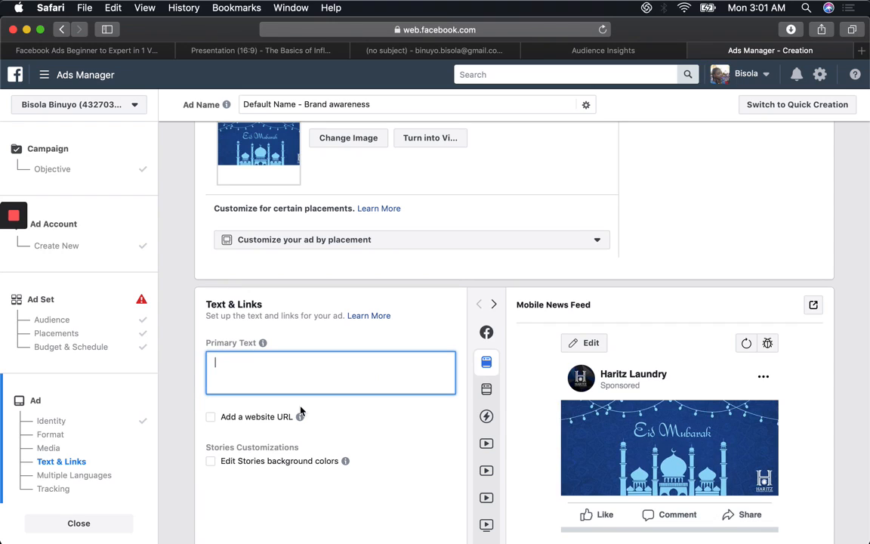
Step: Enable the website URL option for the ad and enter "omoaduke.com" as its headline
left_click(255, 415)
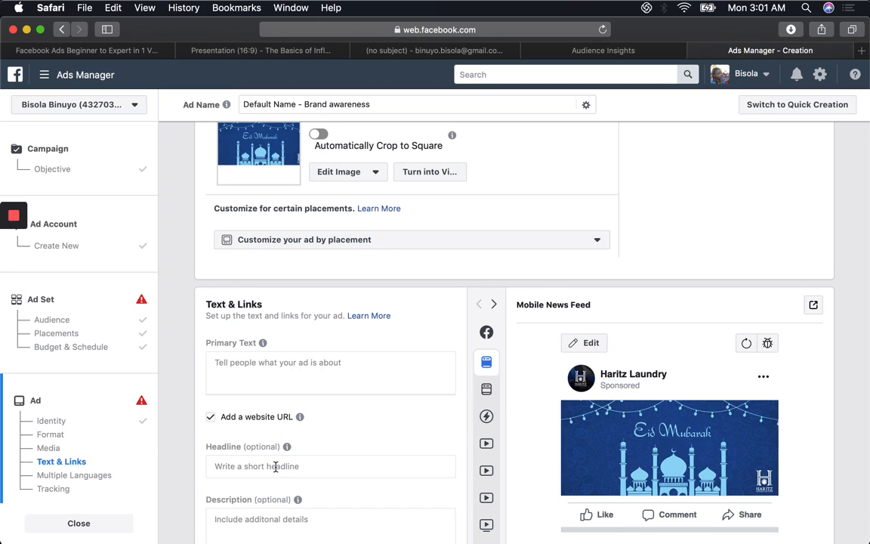
left_click(276, 467)
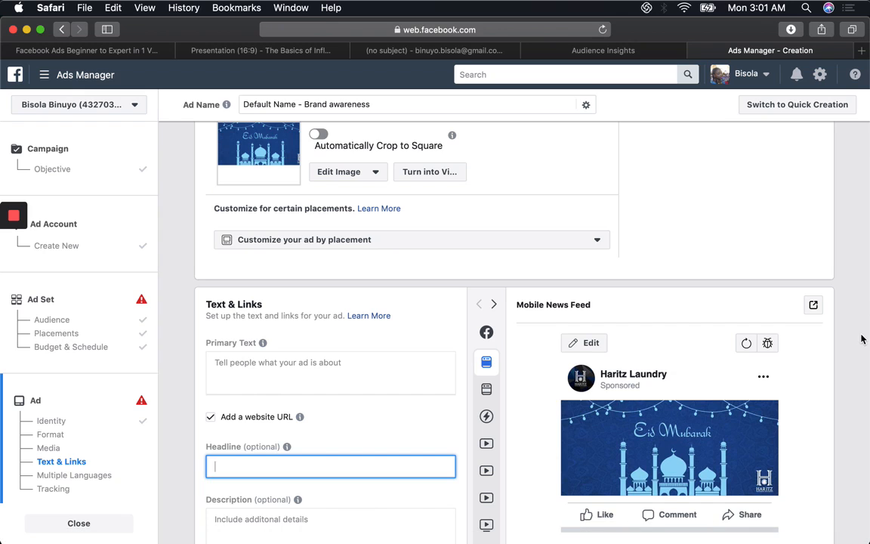
left_click(535, 460)
scroll(534, 460, "down", 5)
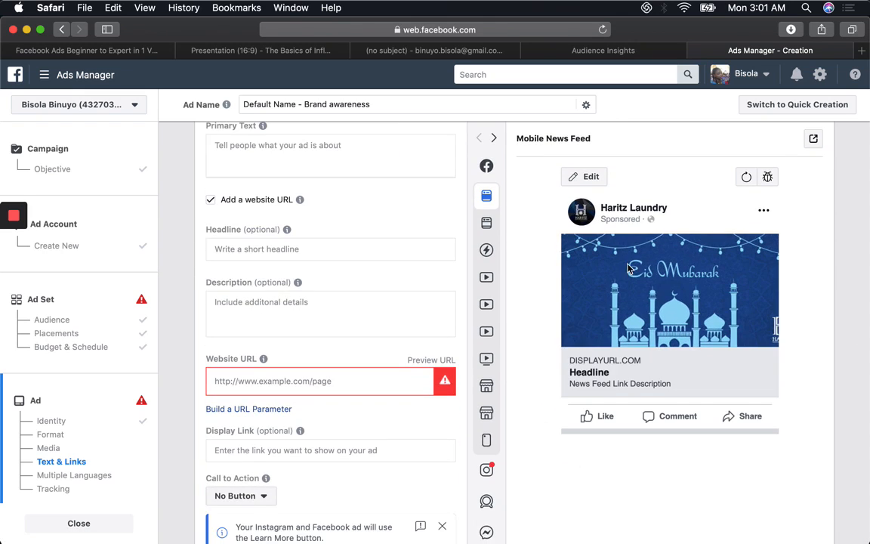
left_click(237, 249)
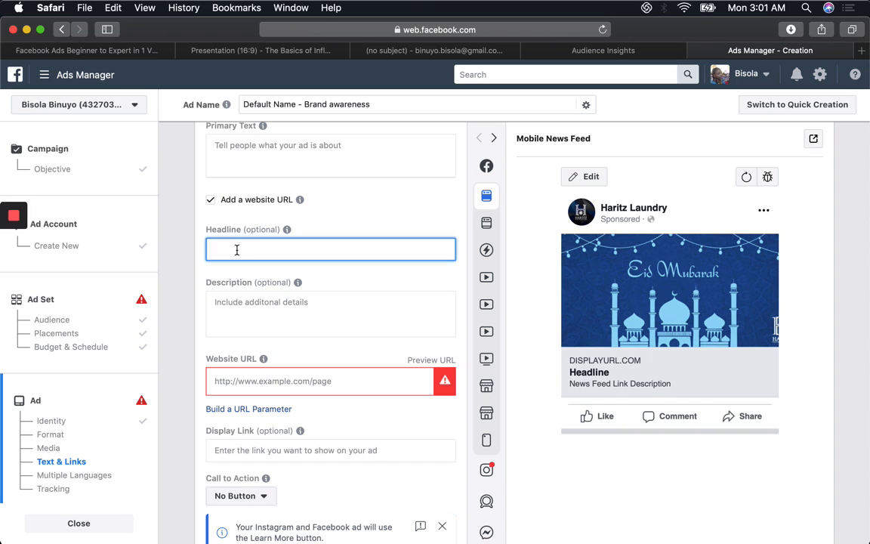
type("omoaduke.")
key("BackSpace")
type("co")
type(".co")
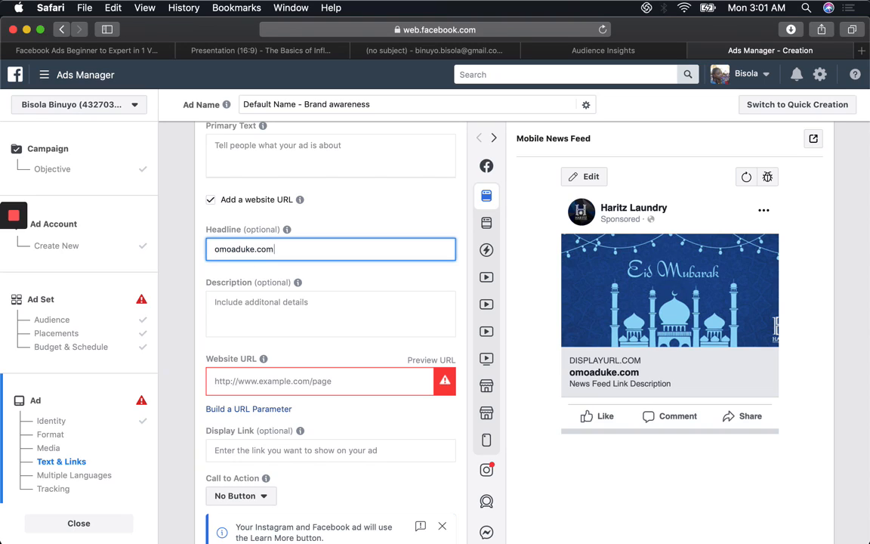
Step: Try sample text in the ad's description to see it in the preview, and clear the description
mouse_move(505, 283)
left_click(260, 312)
type("urhfuehfuef7se")
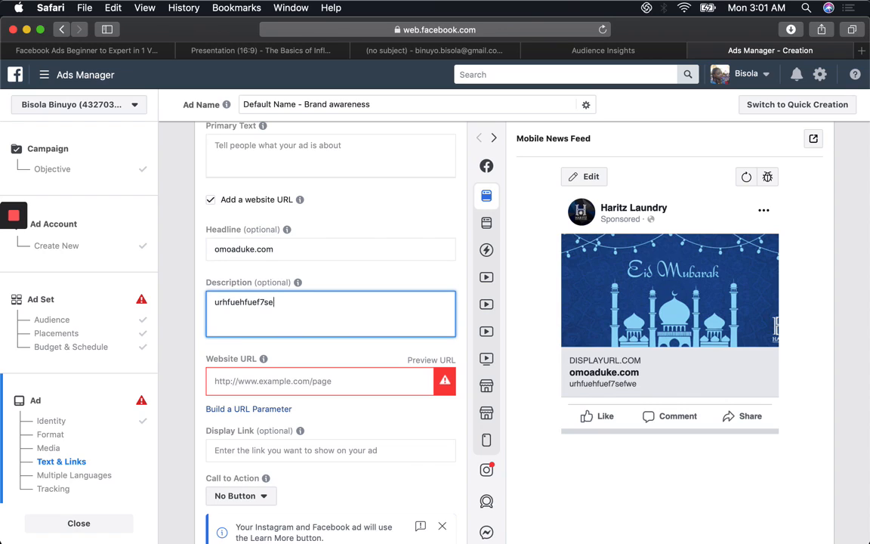
key("BackSpace")
key("BackSpace")
key("BackSpace")
key("BackSpace")
key("BackSpace")
key("BackSpace")
key("BackSpace")
key("BackSpace")
key("BackSpace")
key("BackSpace")
key("BackSpace")
key("BackSpace")
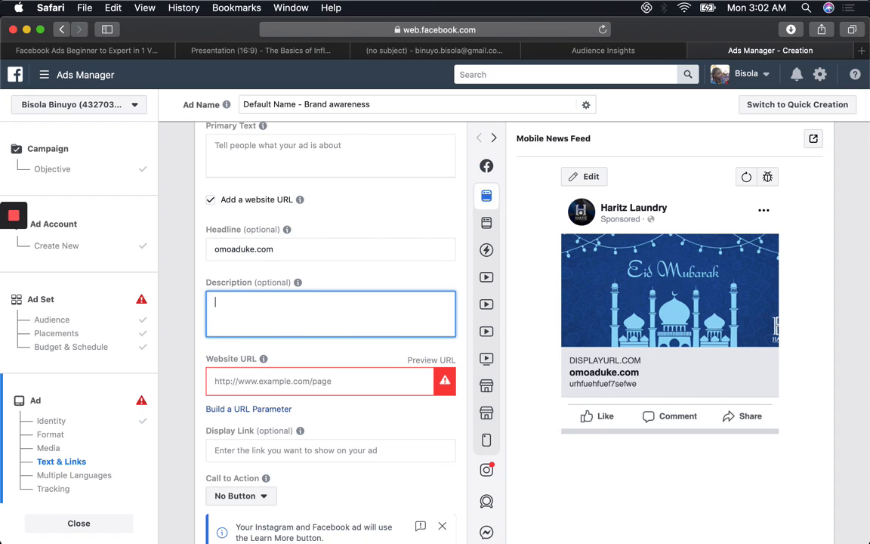
Step: Enter "bfusvudbv udsvuhsuvsduhvsufh8suvhvu" as the ad's primary text
left_click(239, 157)
type("bfusvudby udsvuhsuvsduhvsufh8suvhvu")
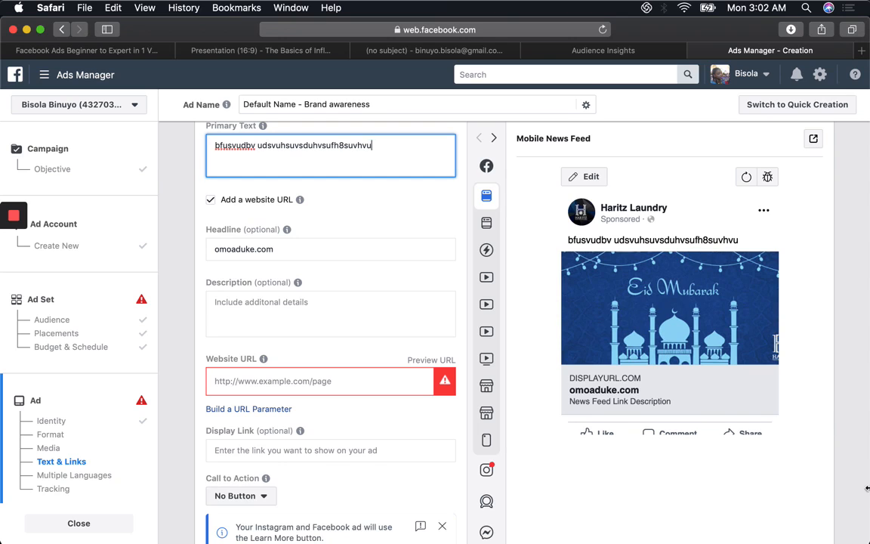
left_click(620, 510)
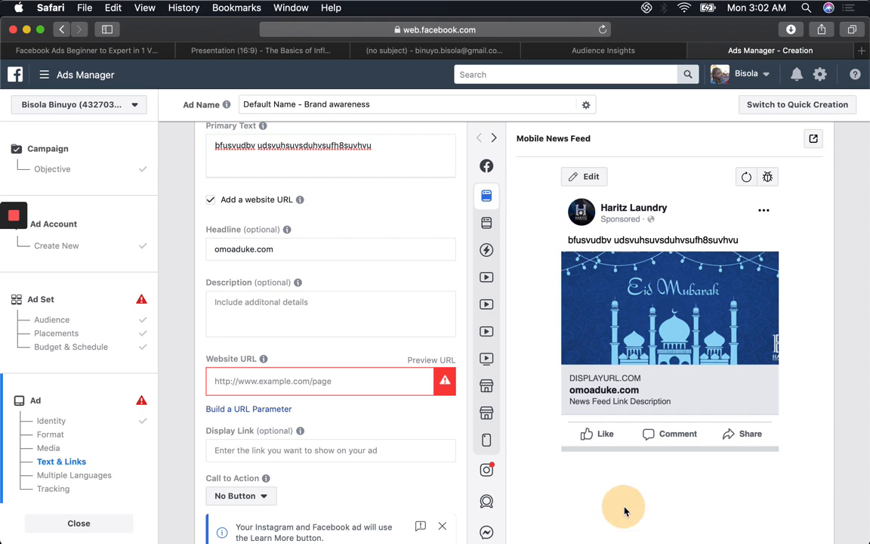
Step: Check which call-to-action options the ad offers, keeping No Button
scroll(624, 512, "down", 5)
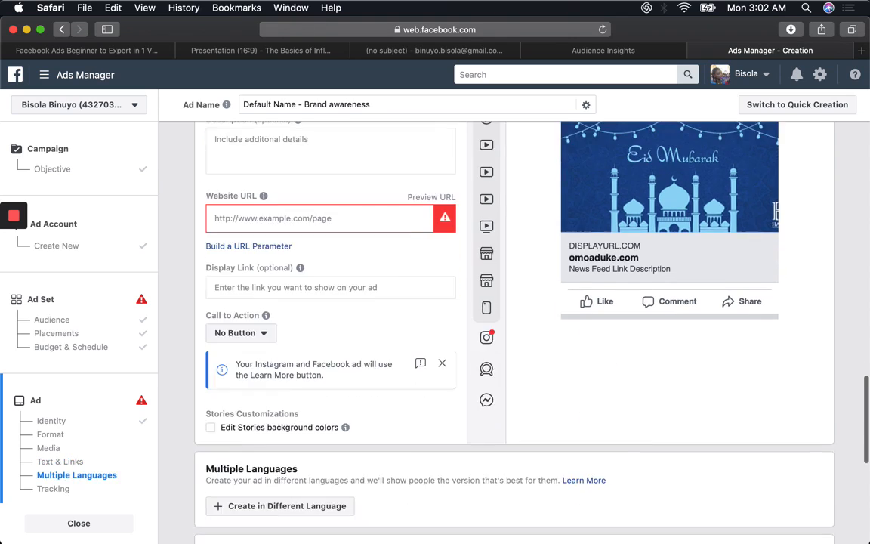
left_click(240, 333)
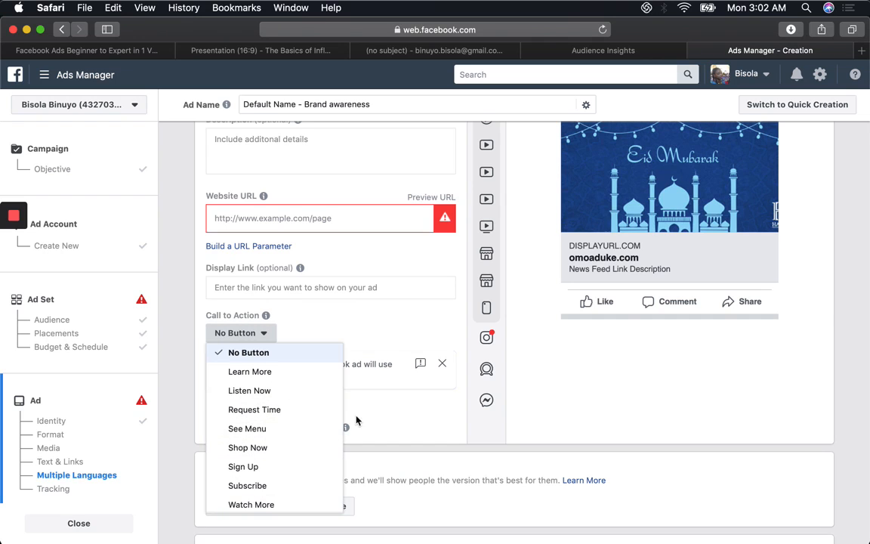
left_click(379, 411)
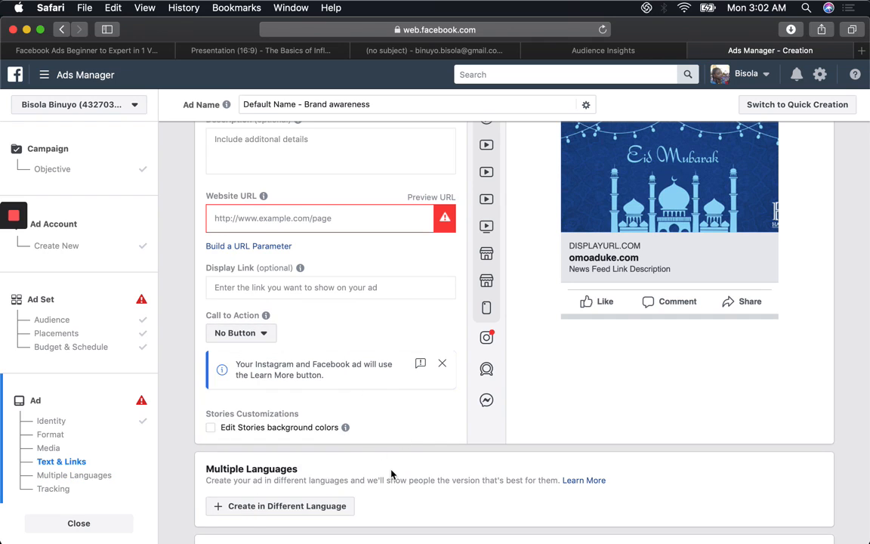
Step: Review the ad's language and tracking options, try to confirm the ad, and go back to the ad set's budget and schedule
scroll(406, 466, "down", 1)
scroll(479, 325, "down", 6)
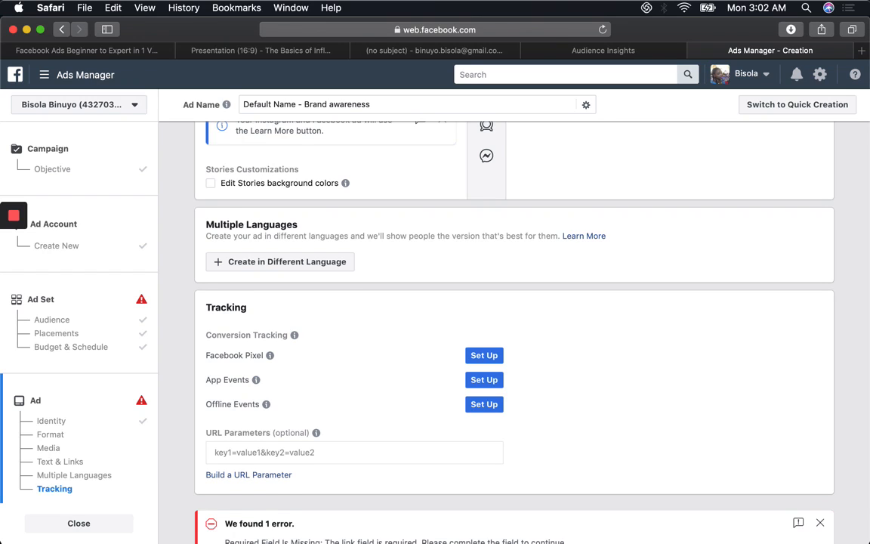
scroll(514, 317, "down", 3)
scroll(479, 302, "down", 2)
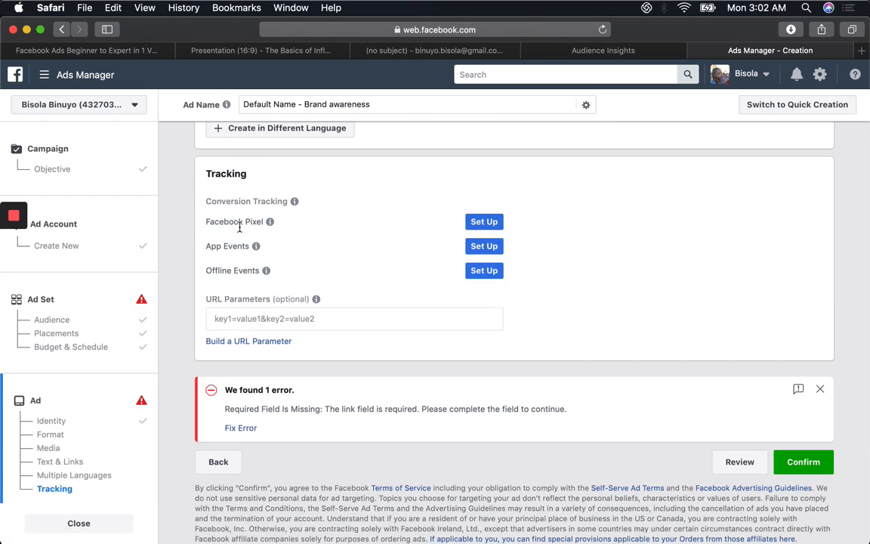
mouse_move(268, 222)
left_click(789, 466)
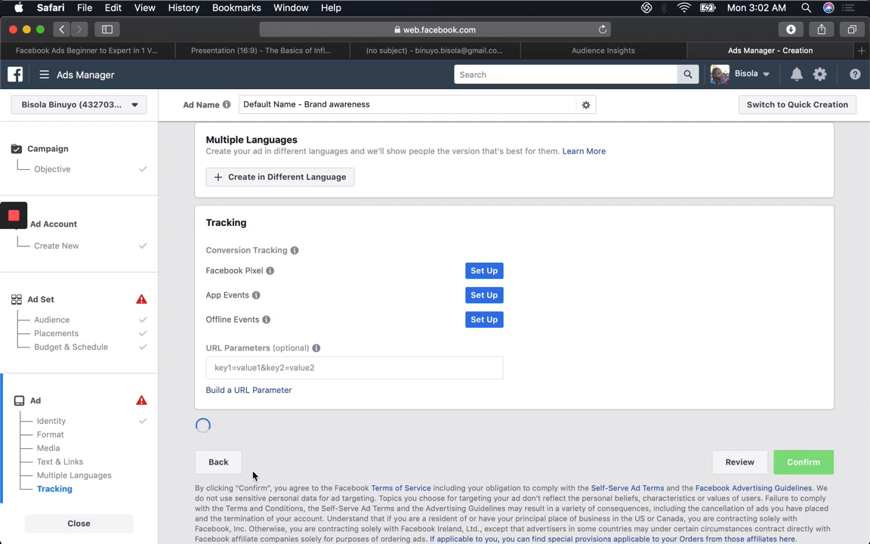
left_click(222, 461)
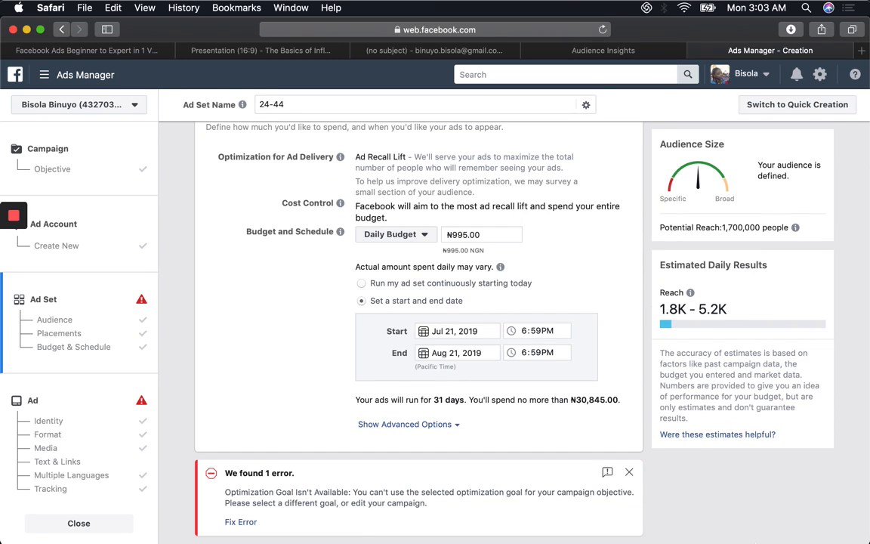
Step: Switch to "The Basics of Influencer Marketing.pdf" in Preview and show the To Do List slide on page 10 without any text selected
left_click(739, 536)
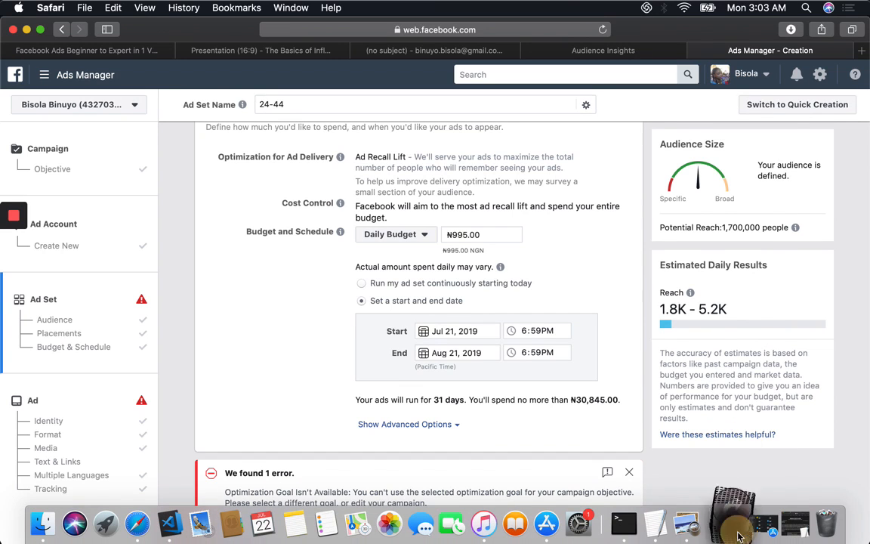
left_click(665, 472)
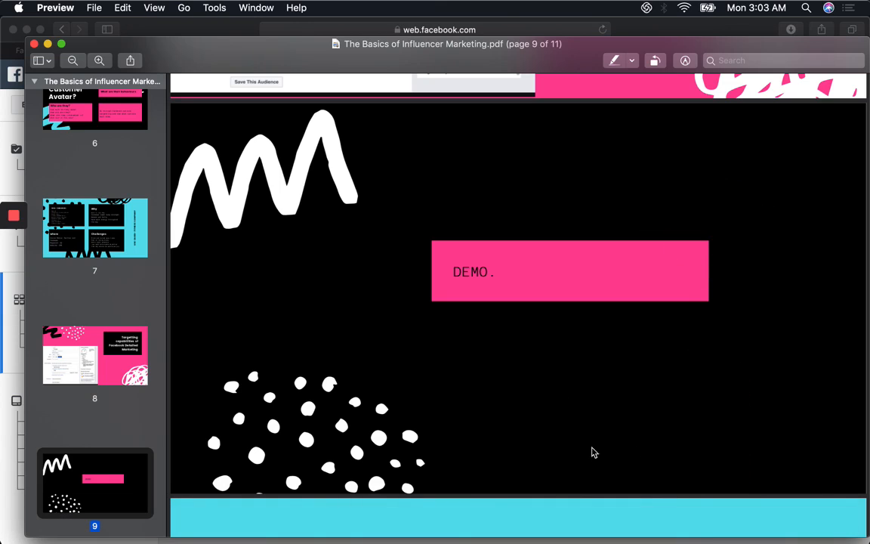
left_click_drag(544, 521, 423, 482)
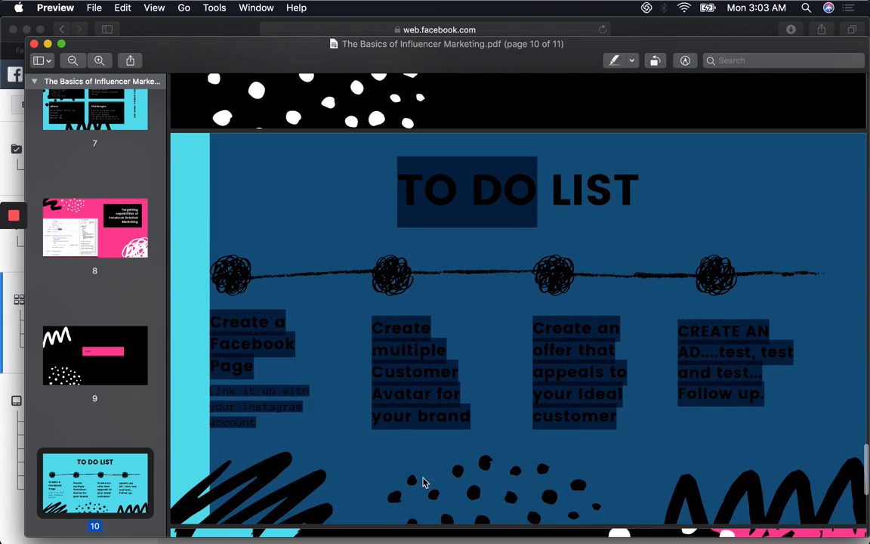
left_click(352, 437)
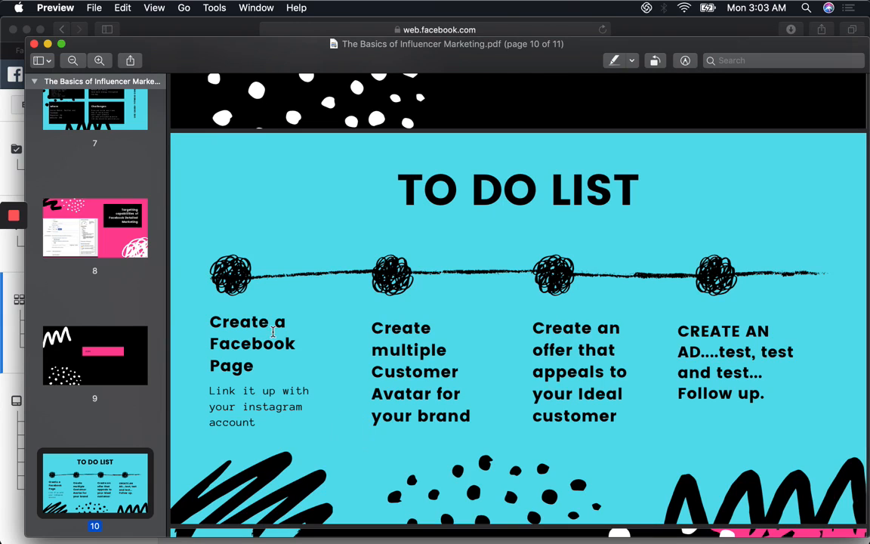